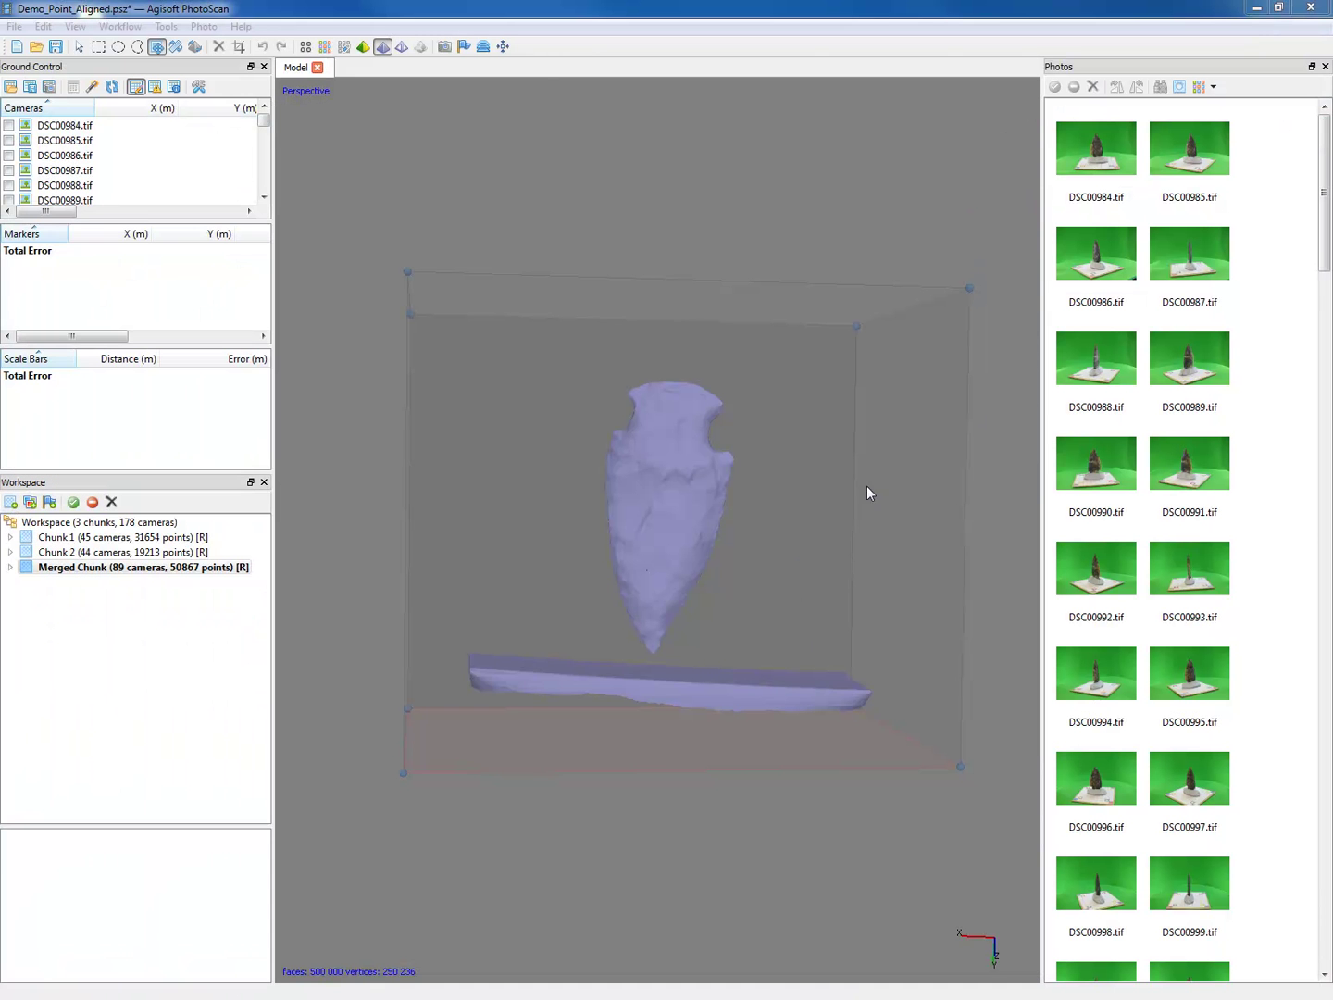
- Orbit, tilt and zoom the untextured arrowhead mesh to inspect it from several angles
left_click_drag(990, 461, 837, 537)
scroll(815, 509, "up", 5)
left_click_drag(792, 485, 629, 513)
scroll(635, 574, "down", 2)
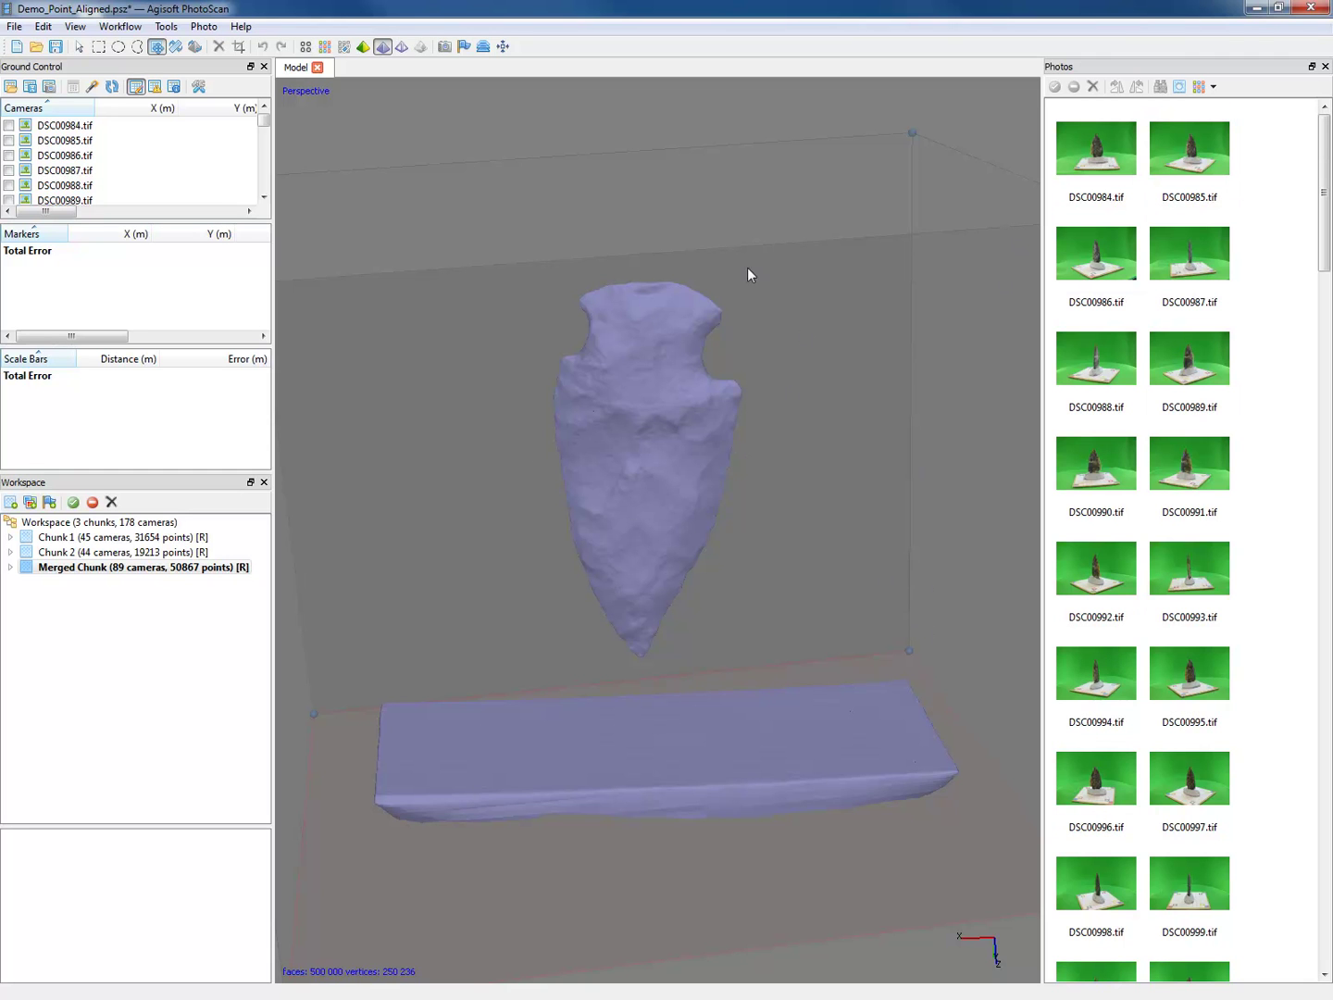
left_click_drag(1323, 192, 1330, 129)
- Open photo DSC00984 and zoom in and out on it
double_click(1074, 183)
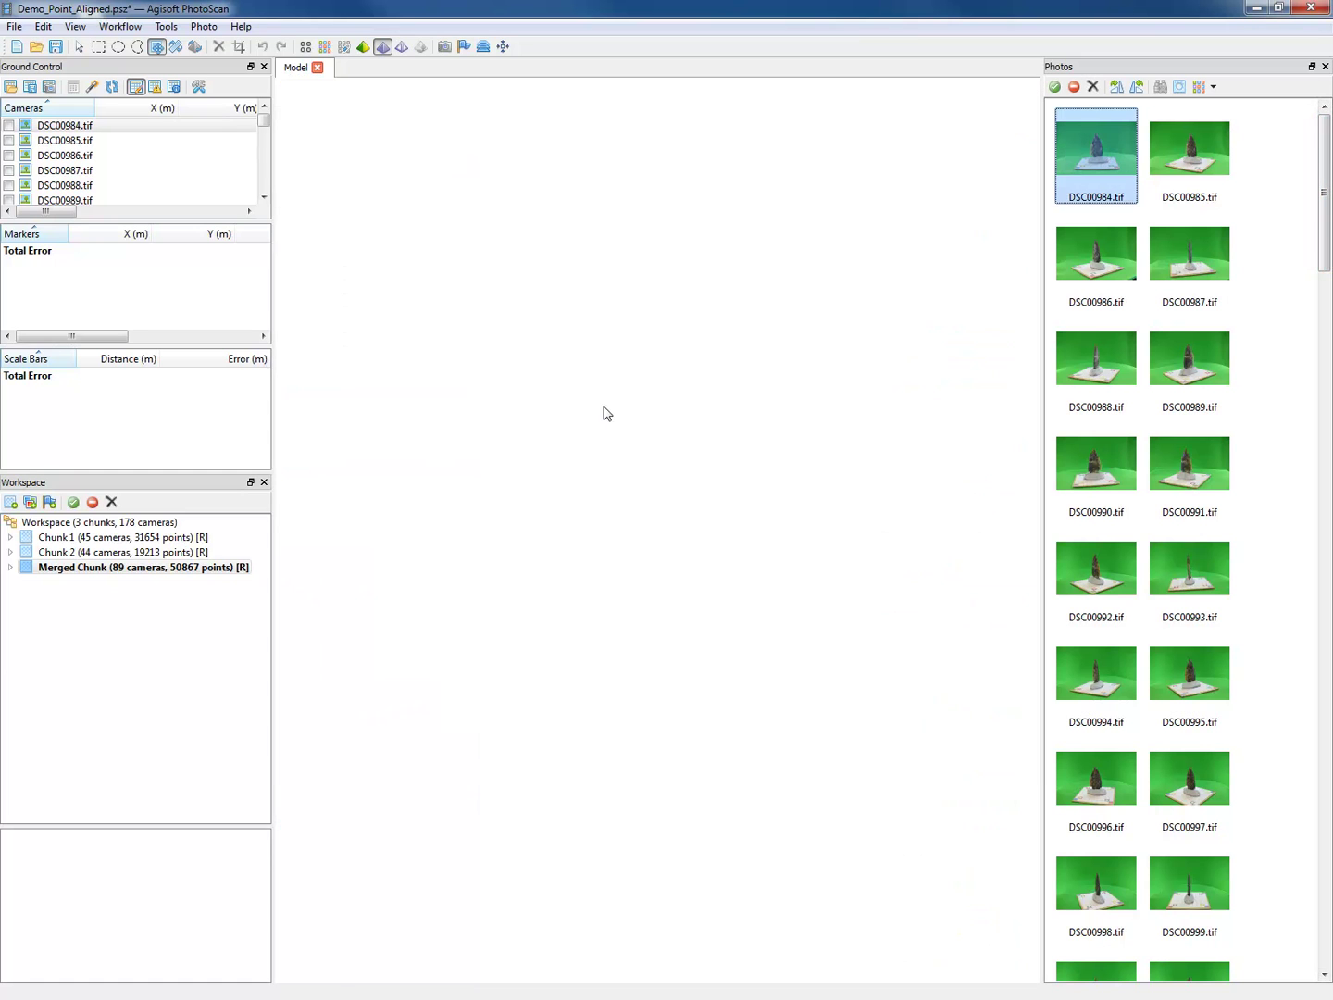
scroll(638, 625, "up", 5)
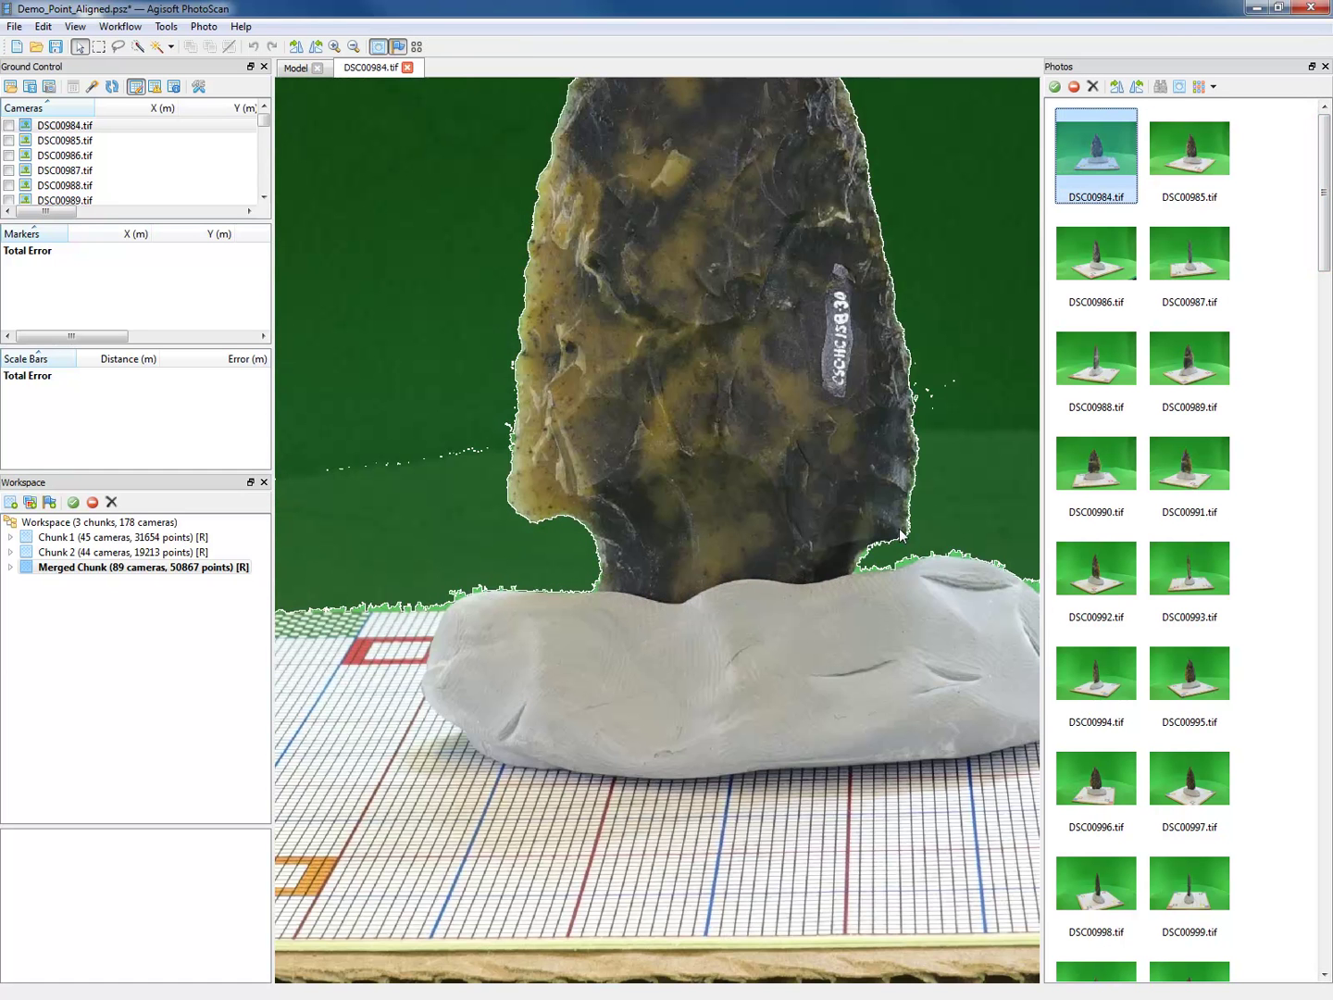
scroll(1190, 401, "down", 3)
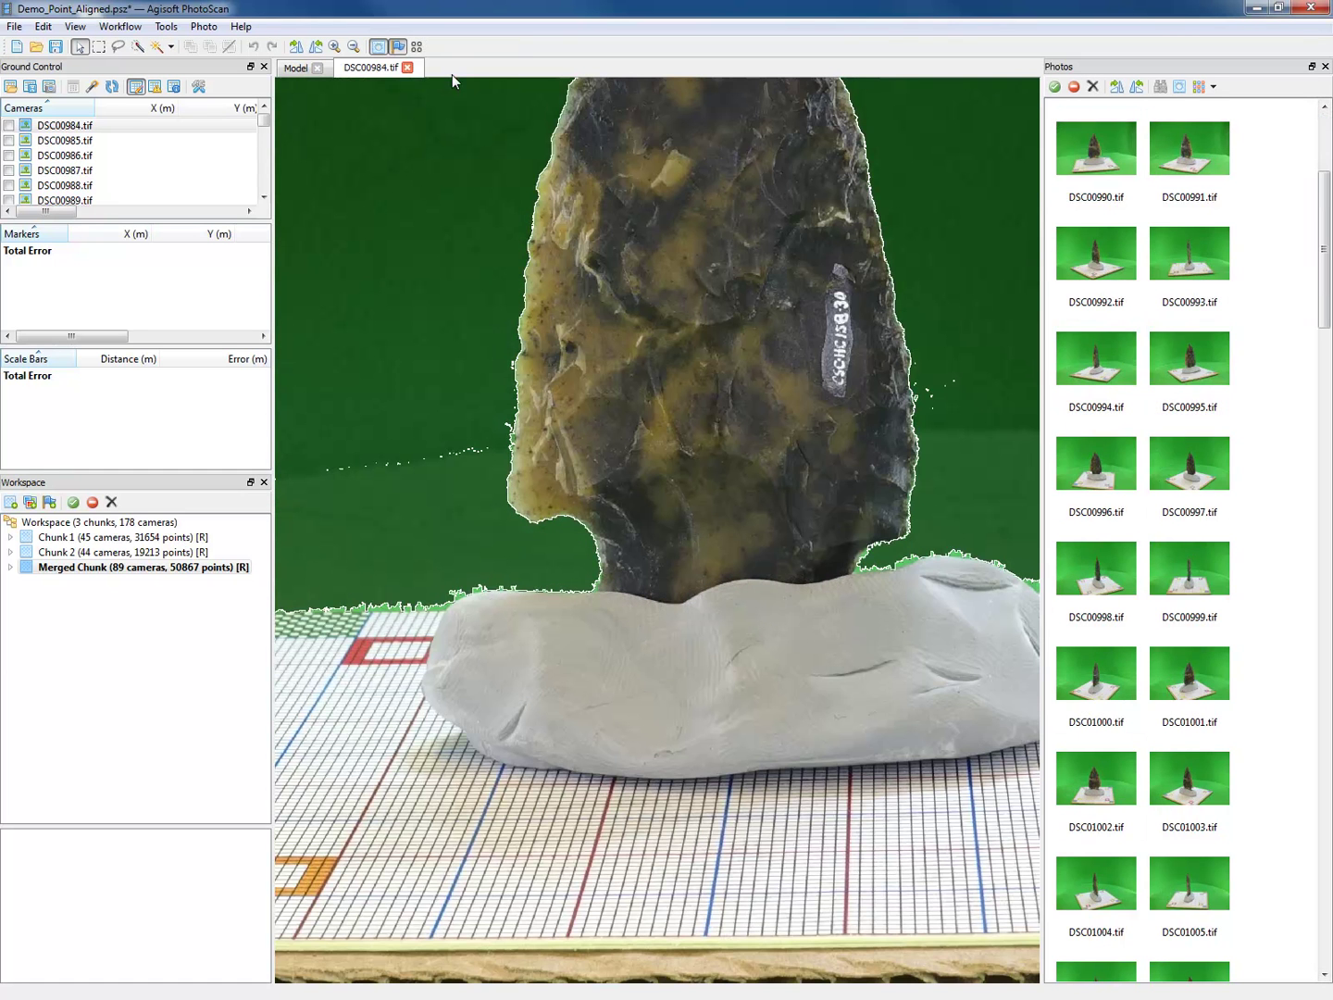
- Back in the model view, run Build Texture on the arrowhead mesh with default settings
left_click(299, 69)
left_click(121, 26)
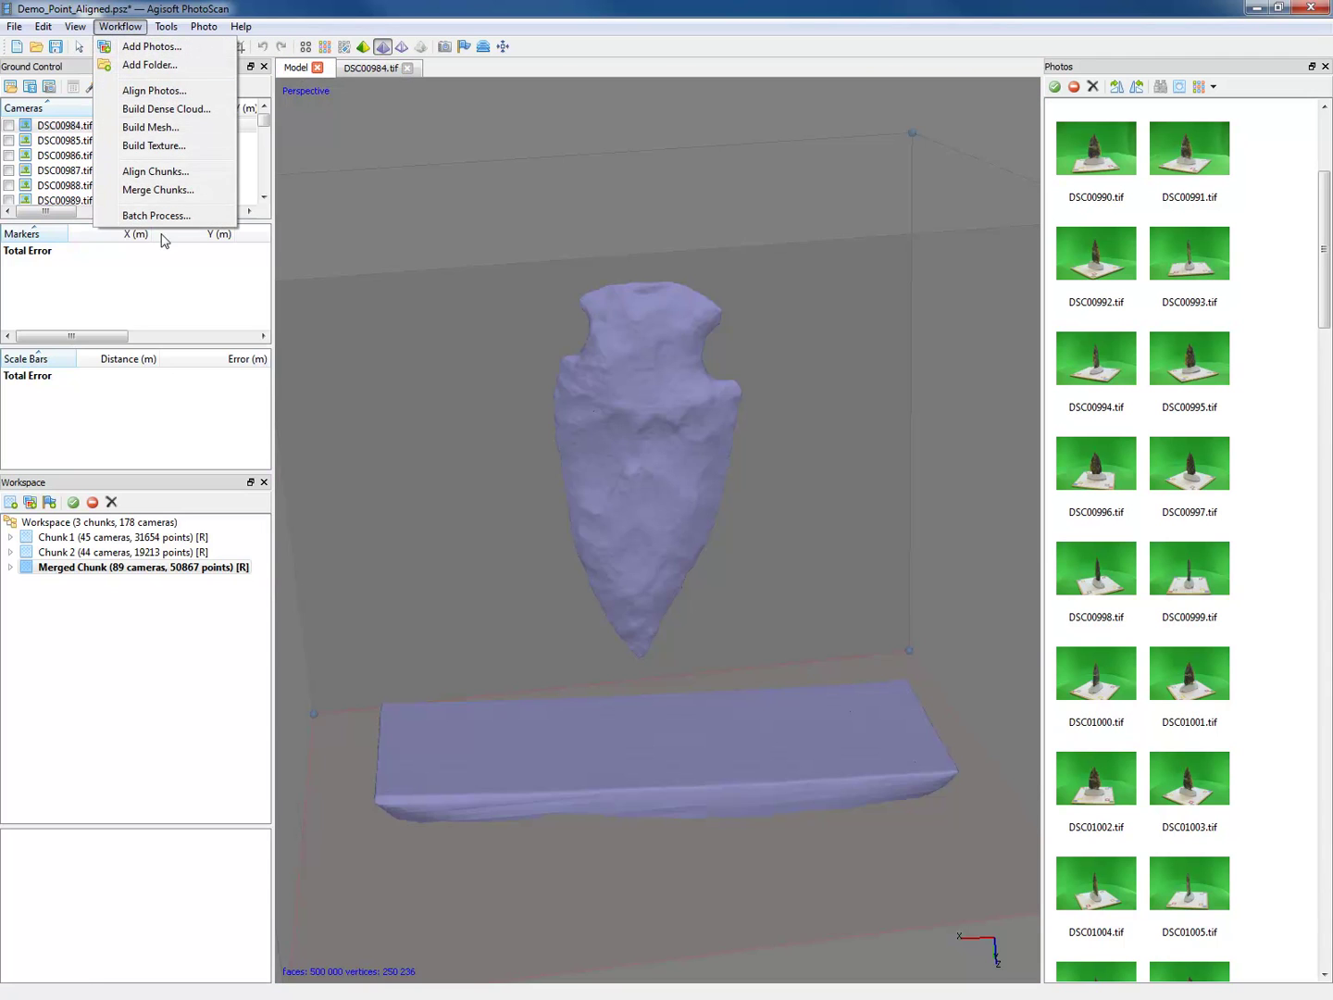
left_click(168, 152)
left_click(630, 495)
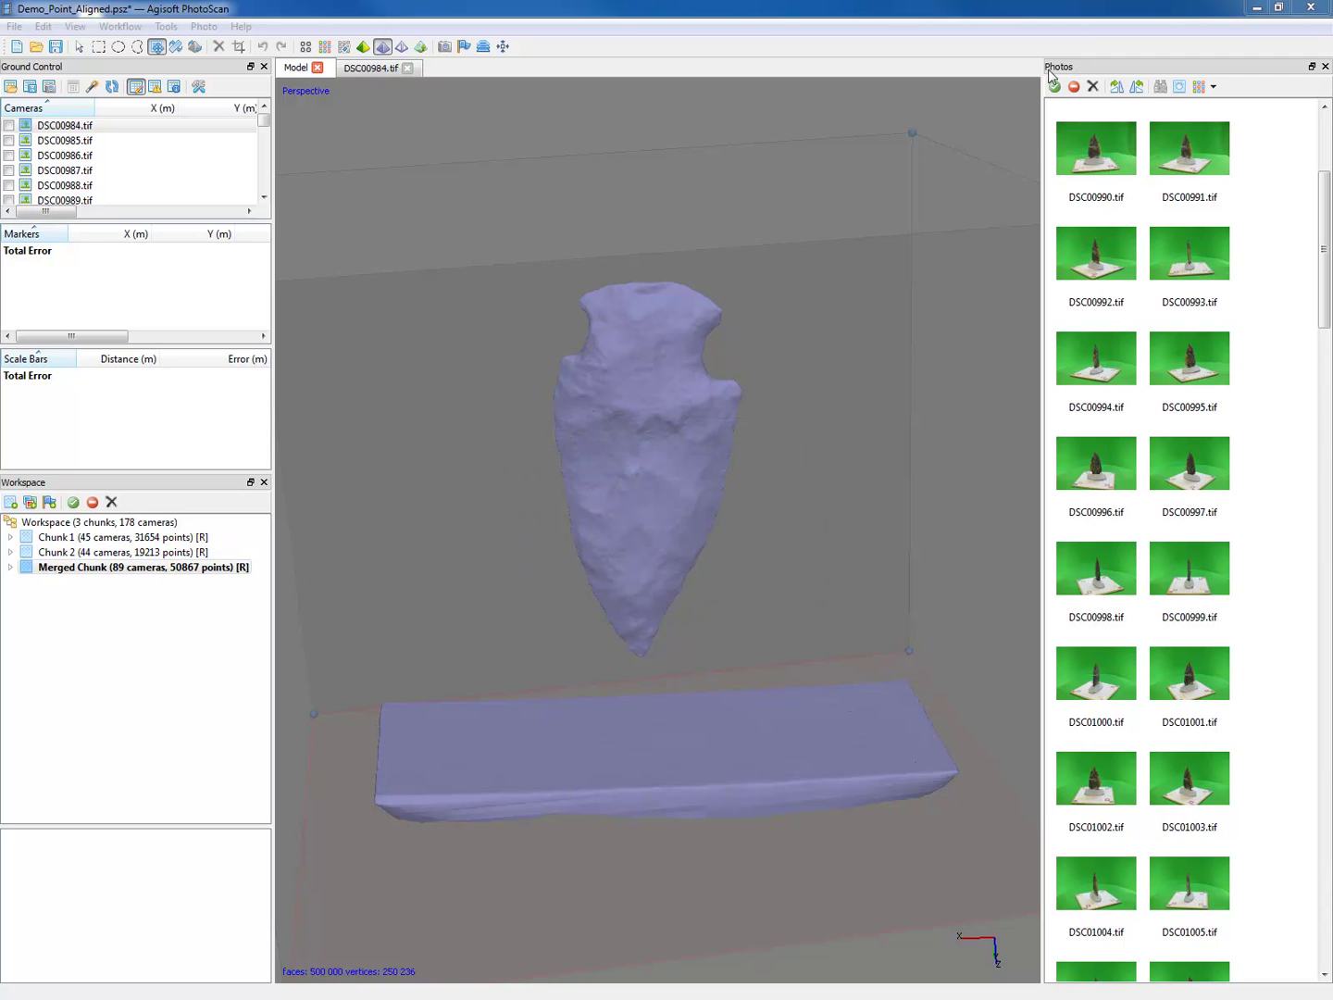
- Show the arrowhead in textured mode, zoom in and orbit it to an edge-on view
left_click(420, 46)
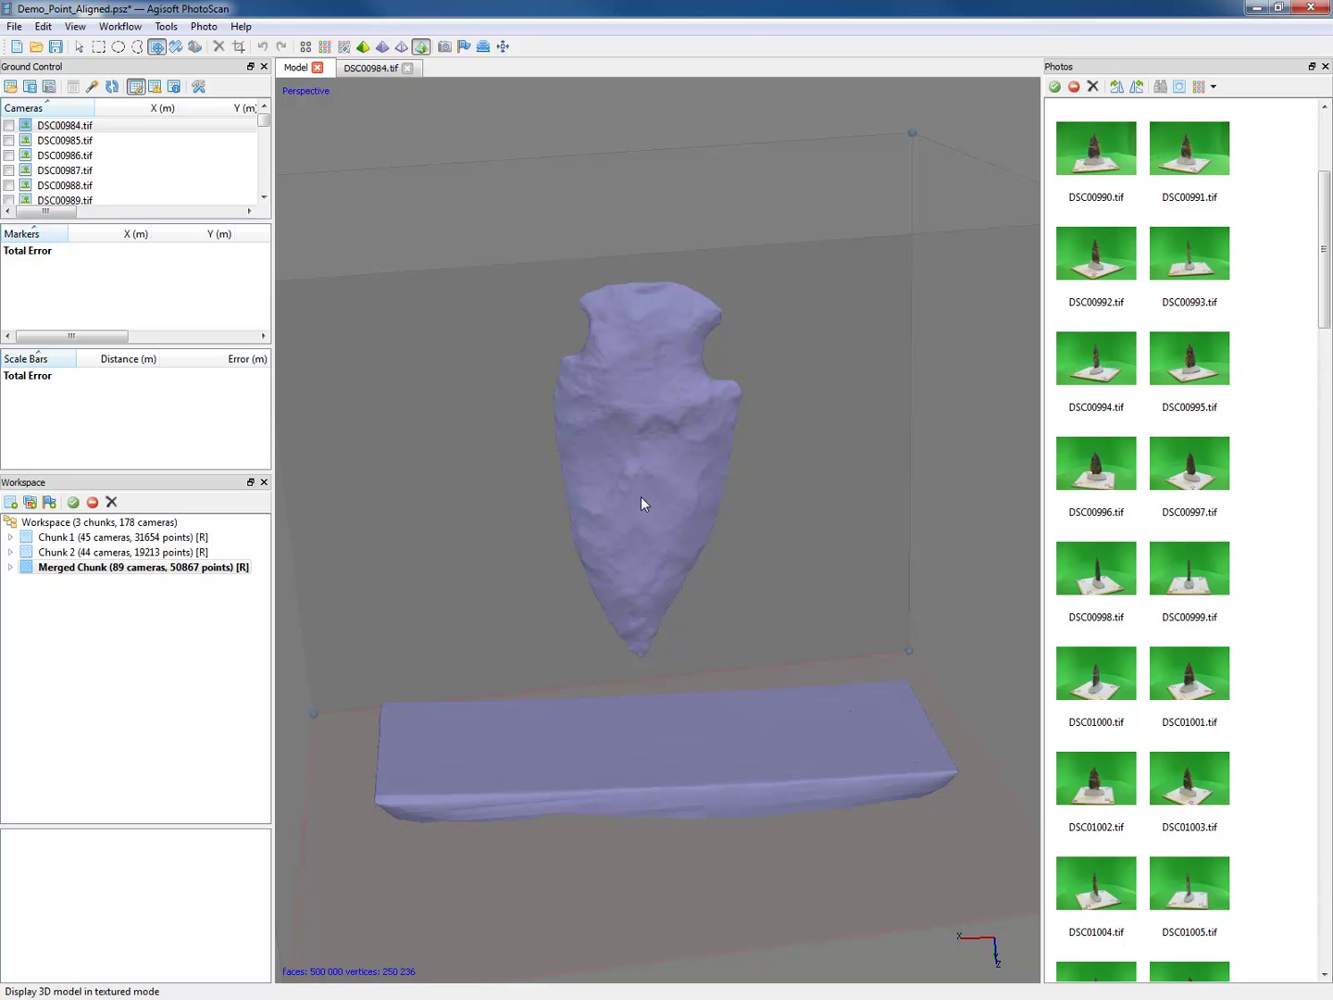
scroll(712, 467, "up", 2)
scroll(712, 466, "up", 3)
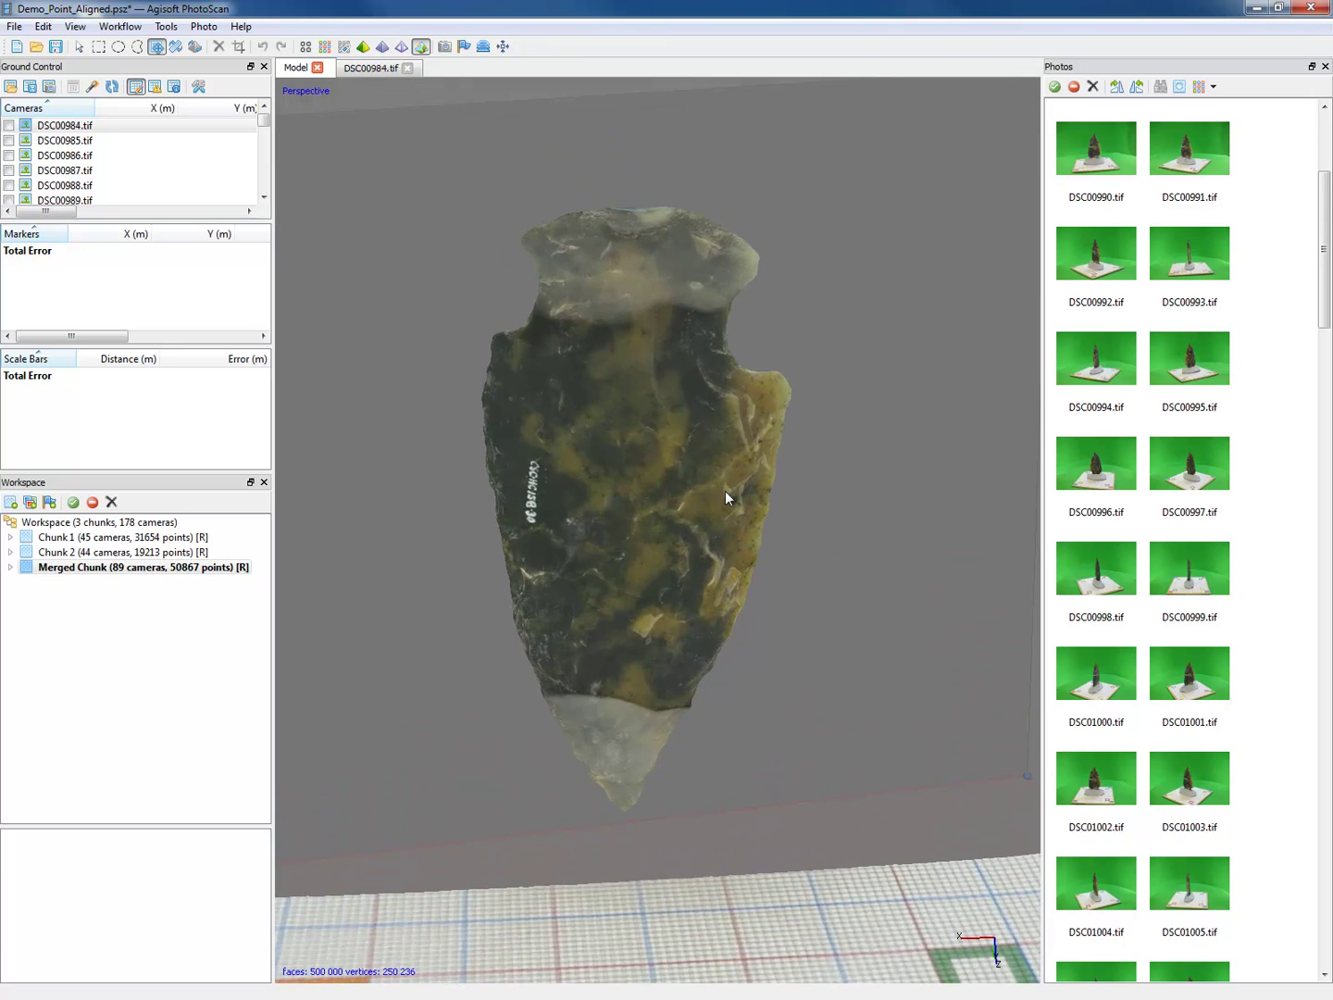
left_click_drag(728, 488, 714, 606)
- Mask out the clay base in DSC00990 with a rectangle, then select alternate photo thumbnails
left_click(1137, 130)
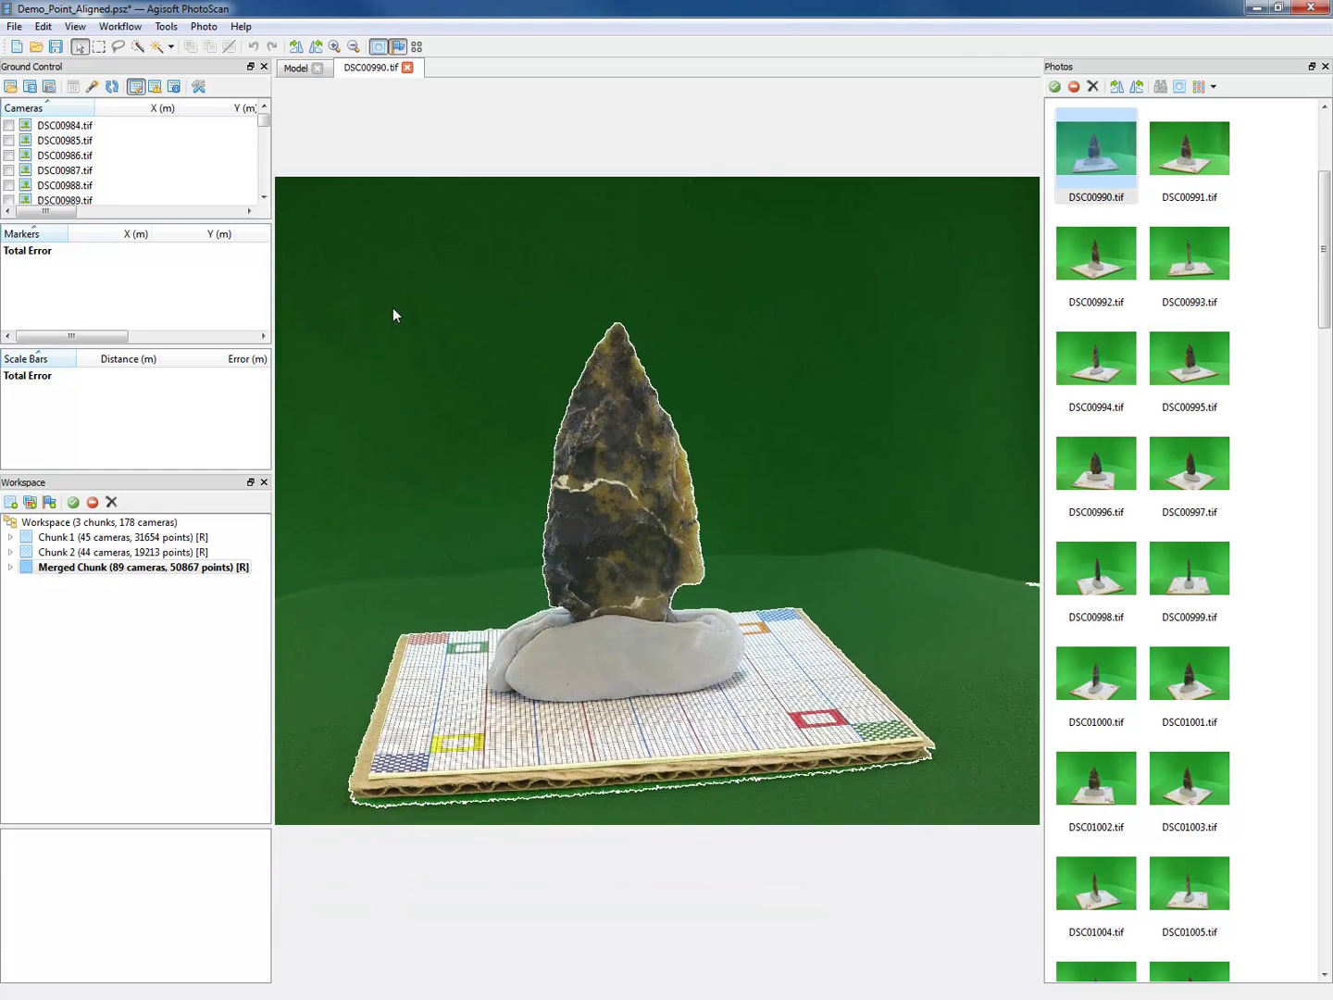
left_click(99, 46)
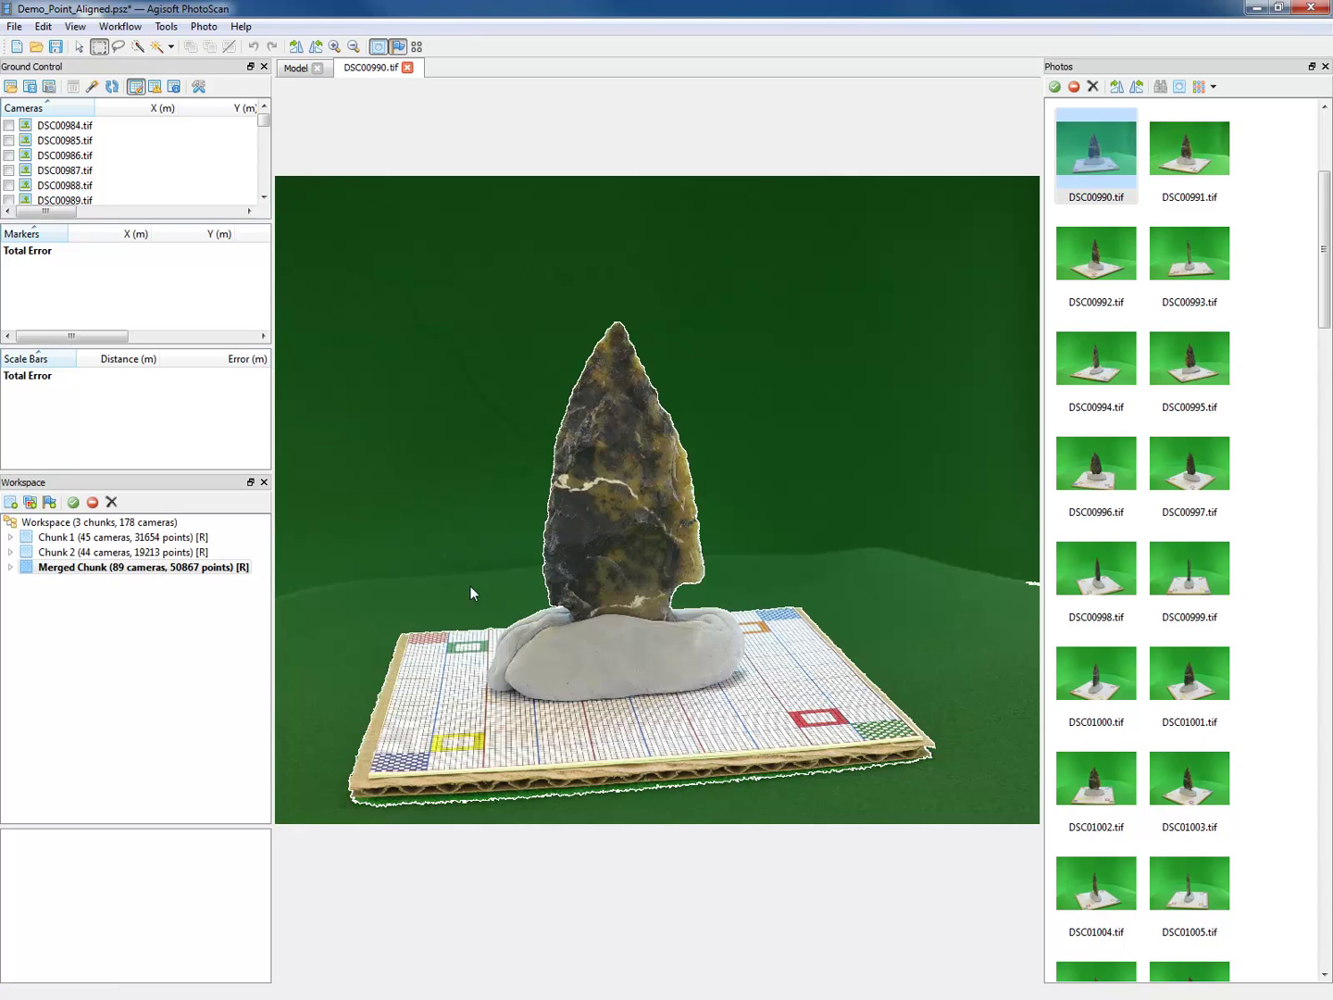
left_click_drag(479, 593, 754, 704)
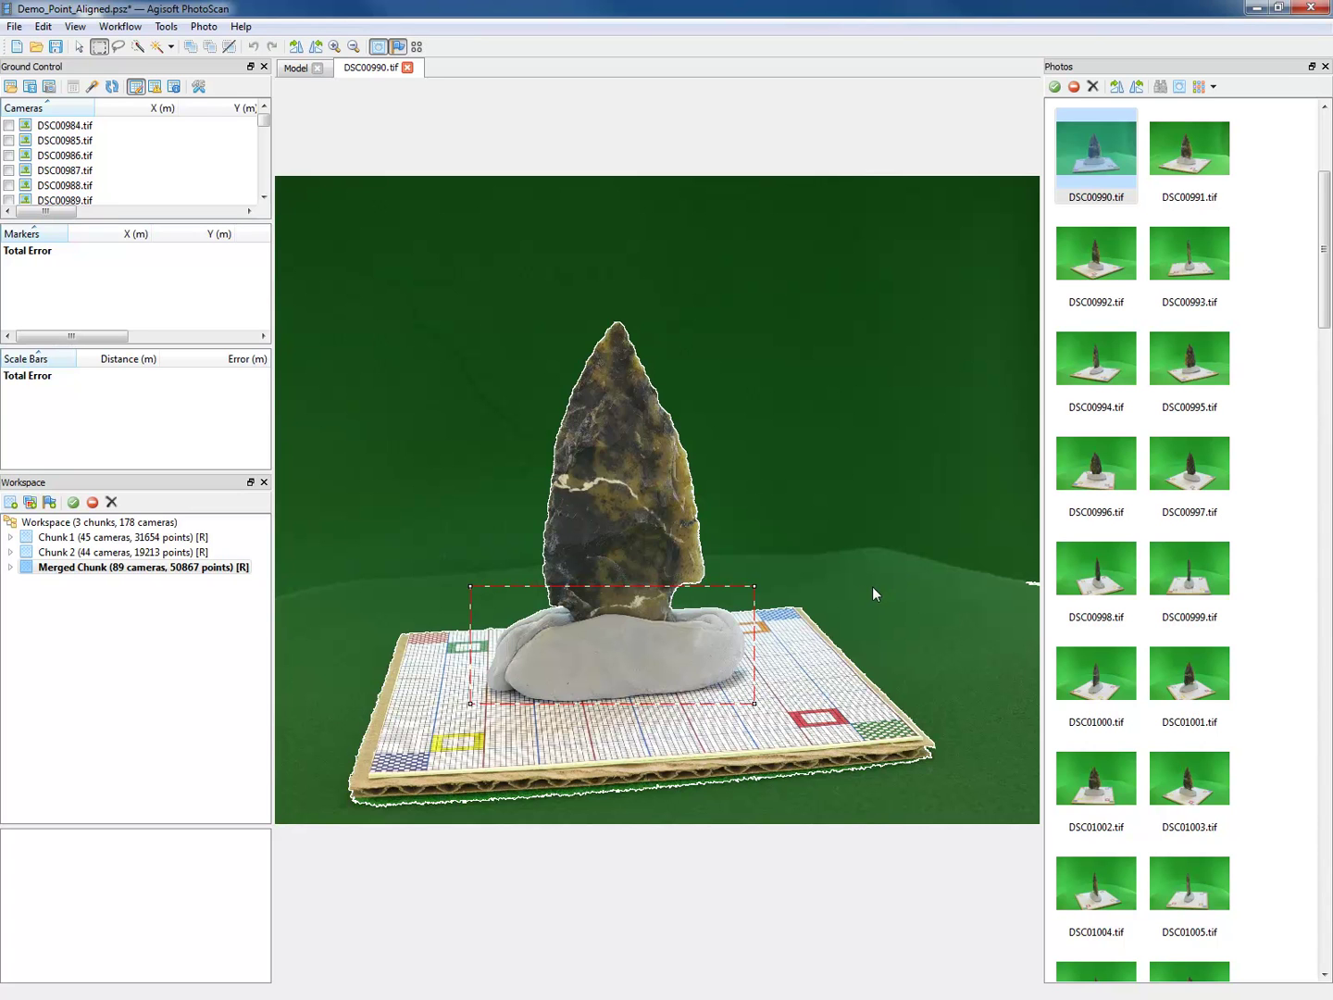
key("ctrl+shift+a")
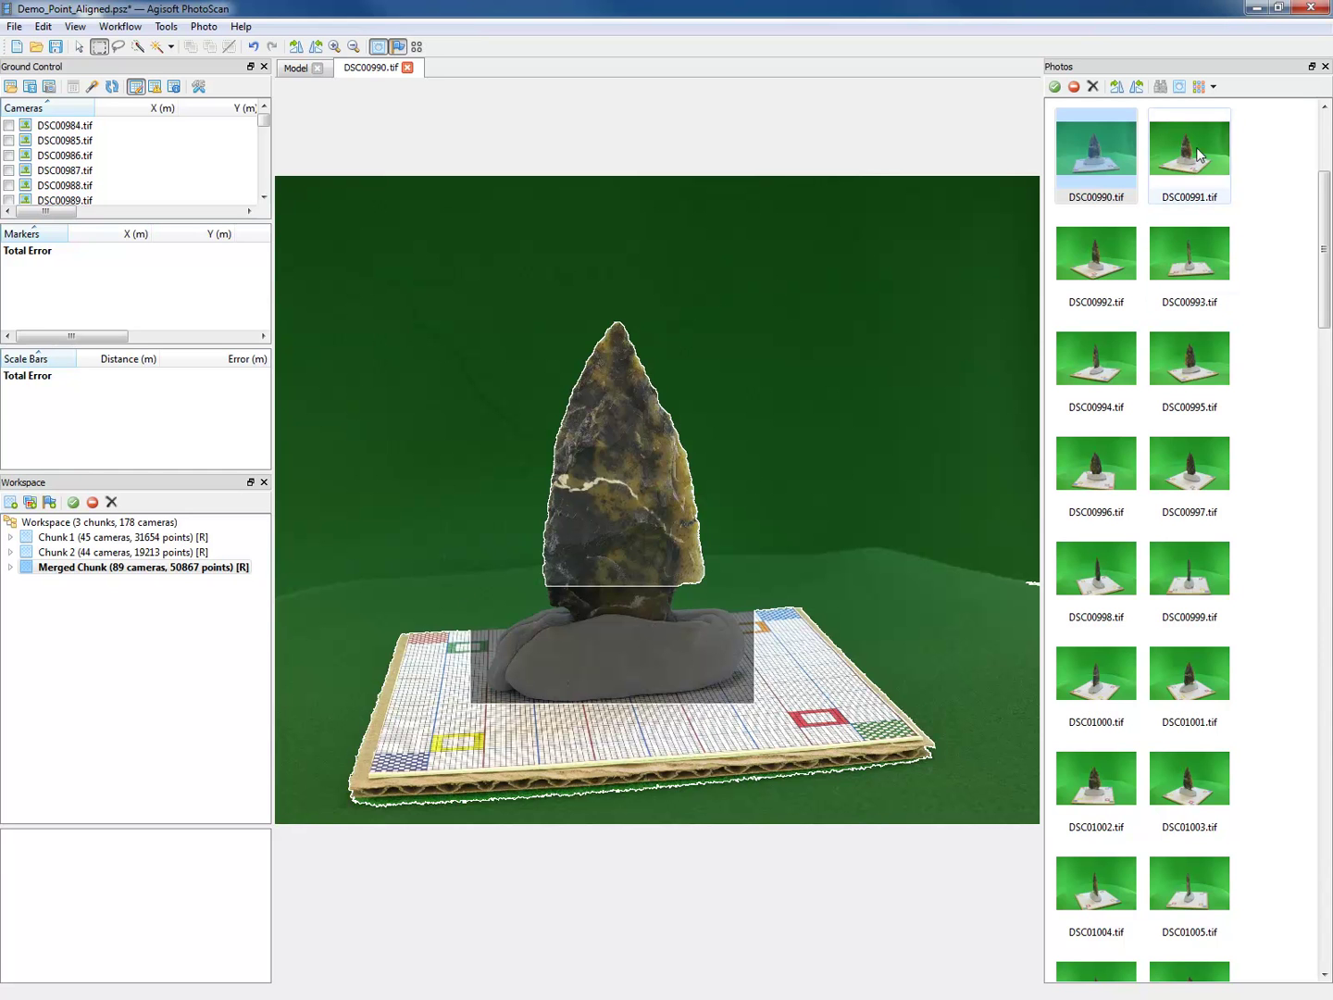
left_click_drag(1322, 259, 1325, 180)
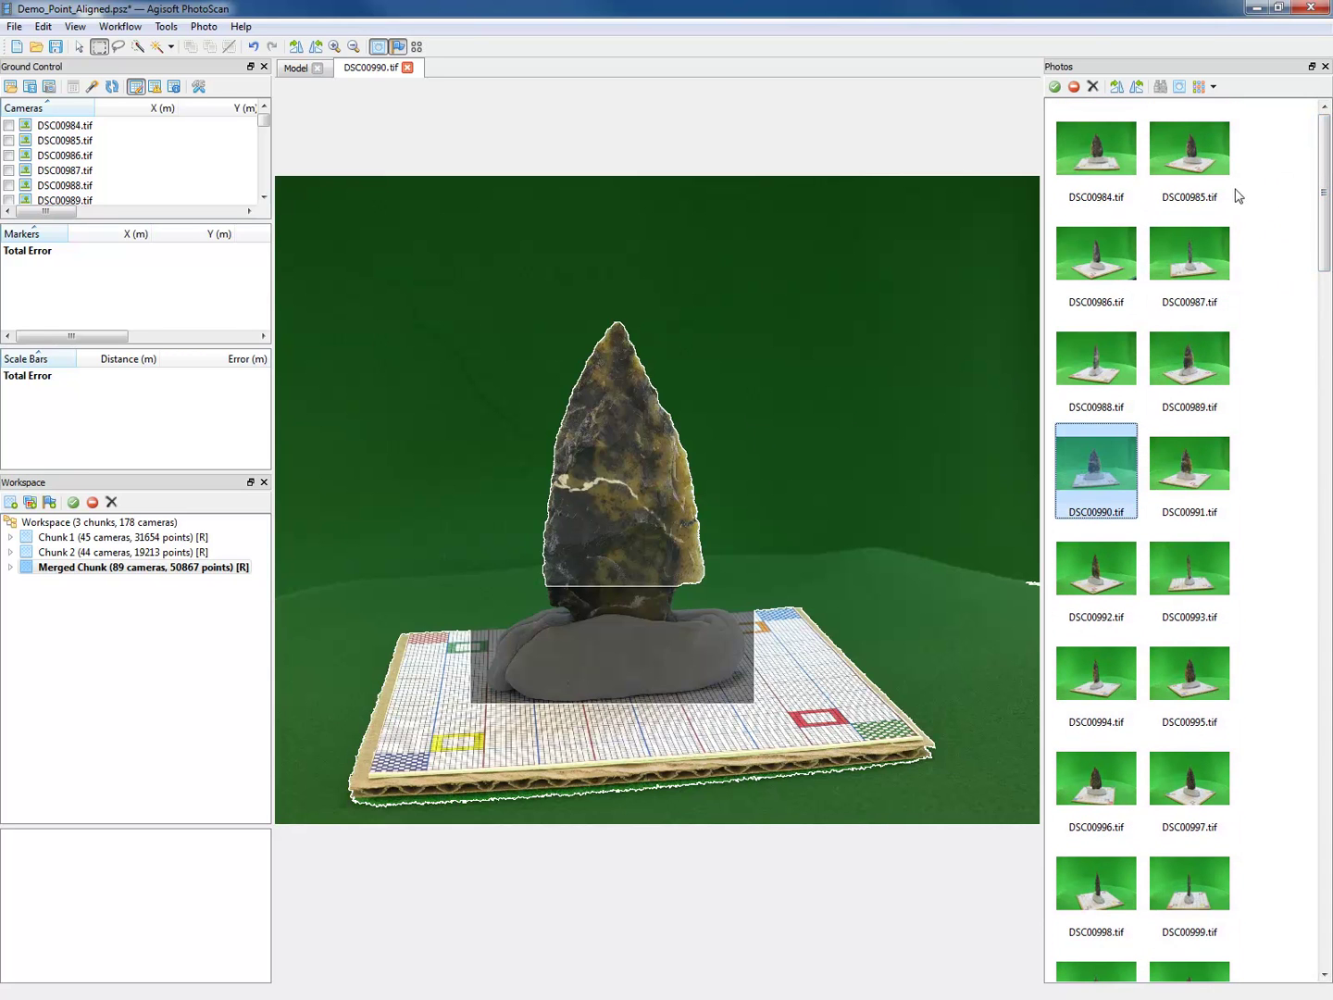
left_click_drag(1265, 140, 1178, 831)
- Disable the selected alternate cameras
right_click(1198, 829)
left_click(1248, 555)
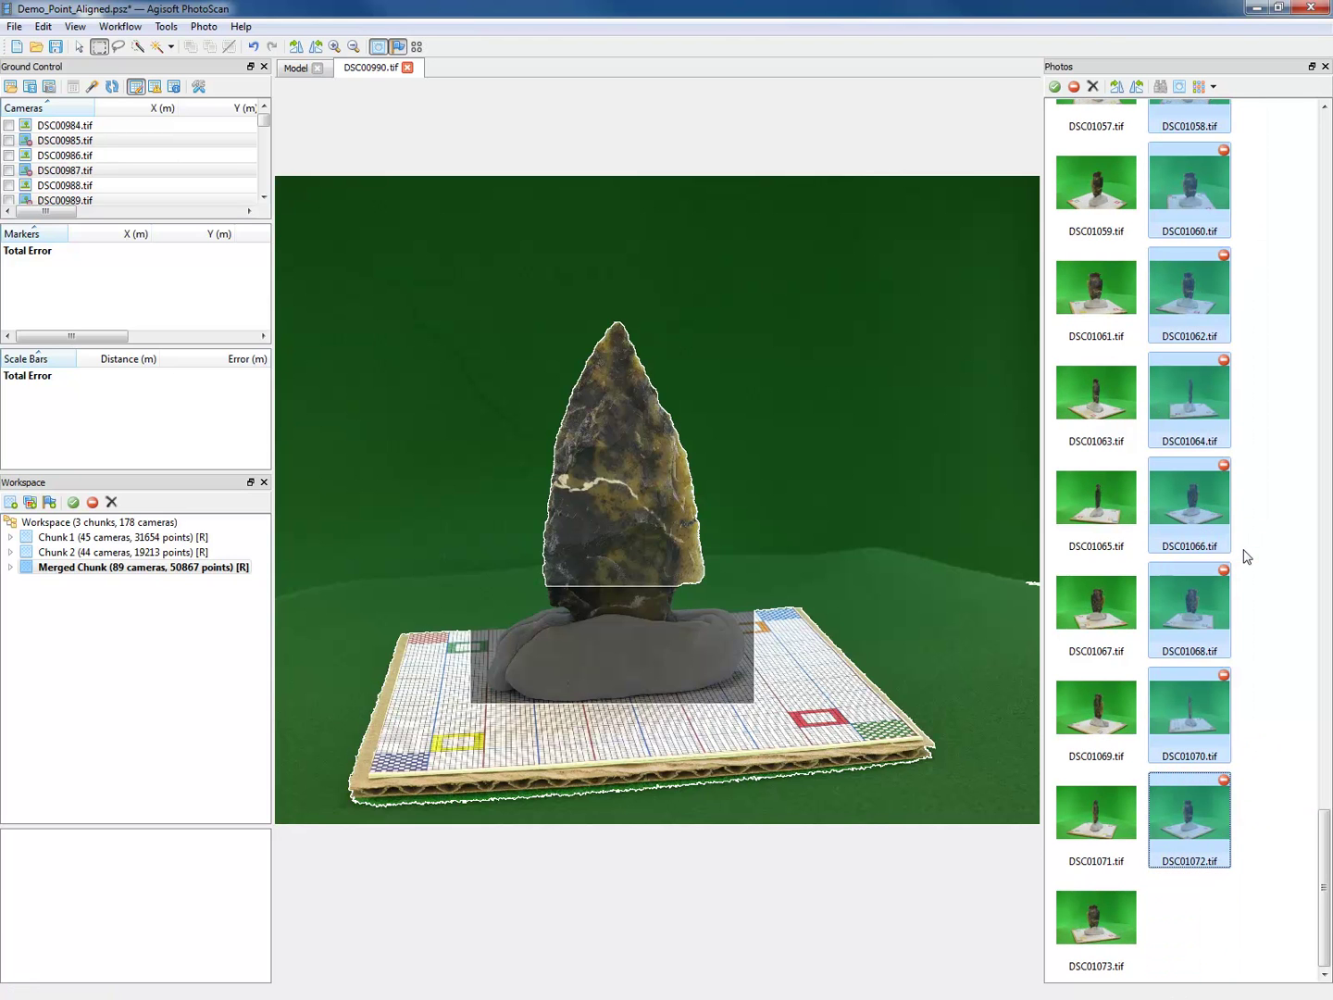
scroll(1218, 690, "up", 15)
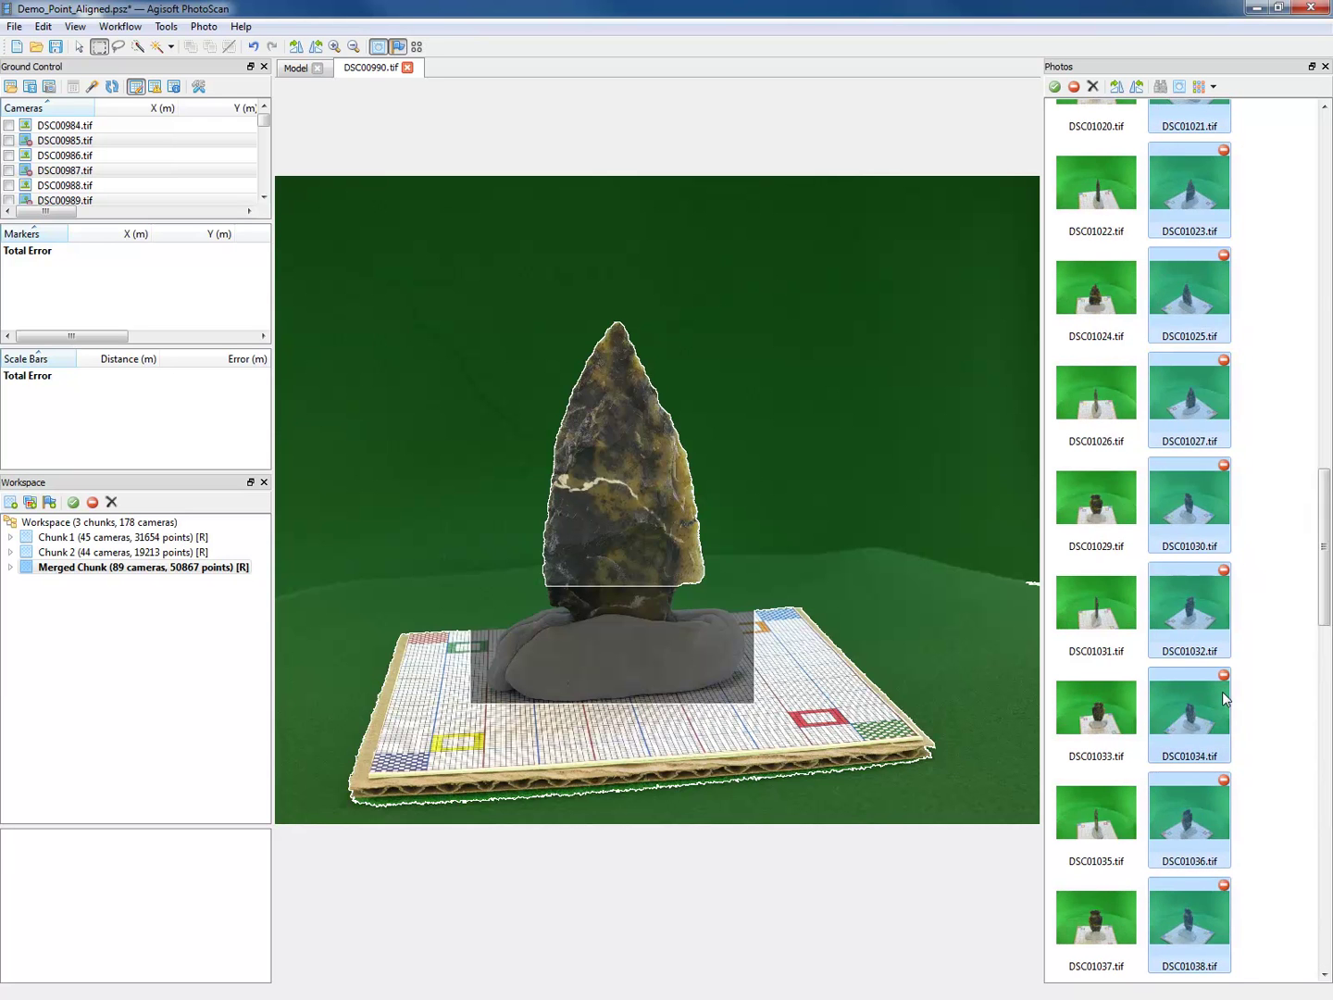
- Mask out the clay base in photos DSC00986 and DSC00988
left_click(1088, 279)
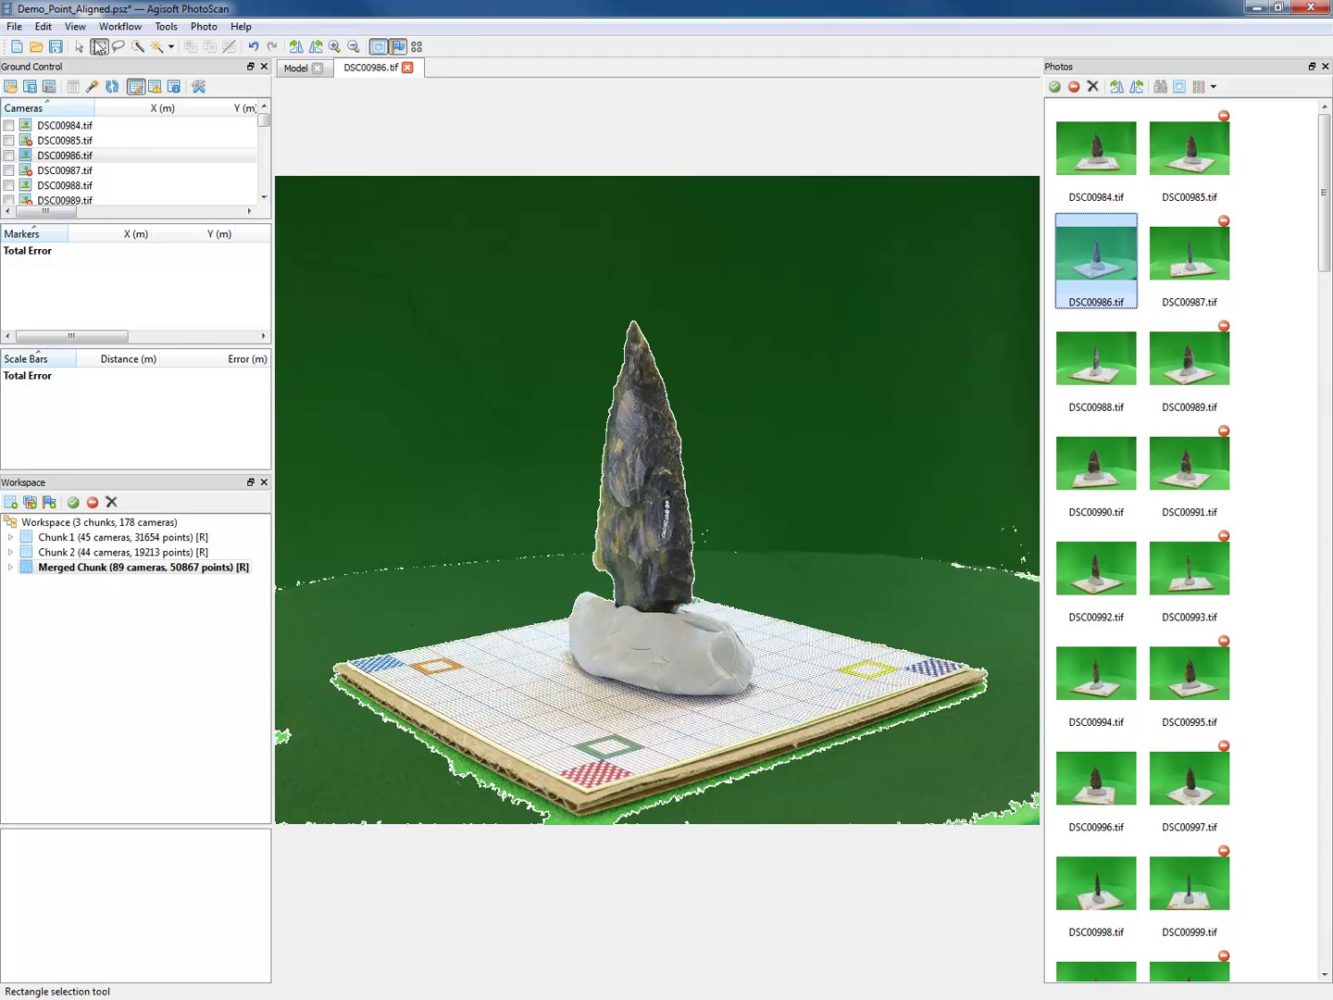
left_click_drag(546, 578, 762, 712)
key("ctrl+shift+a")
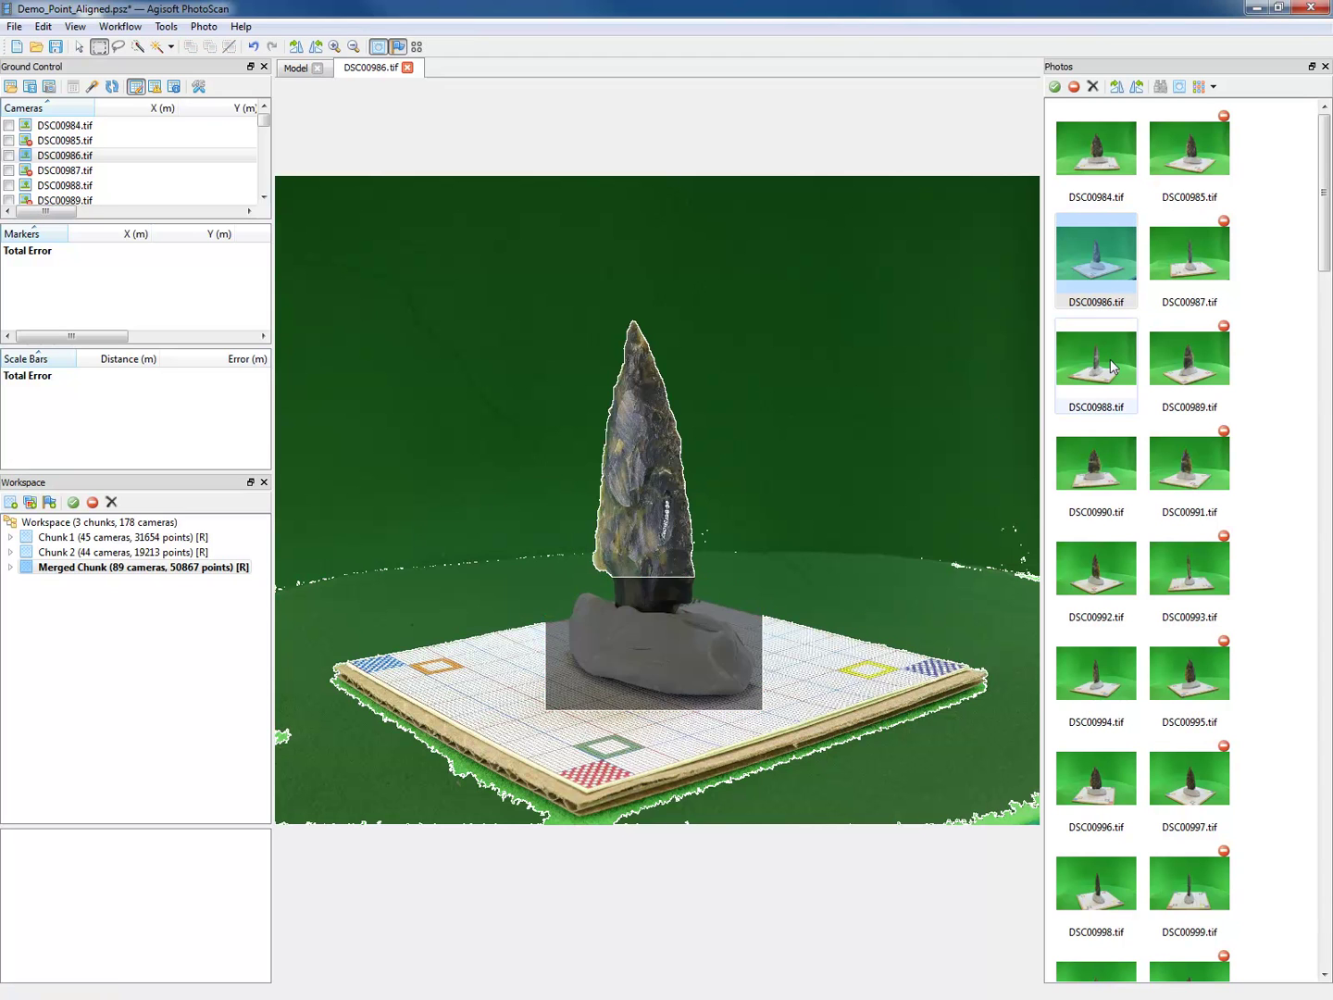
left_click(1111, 365)
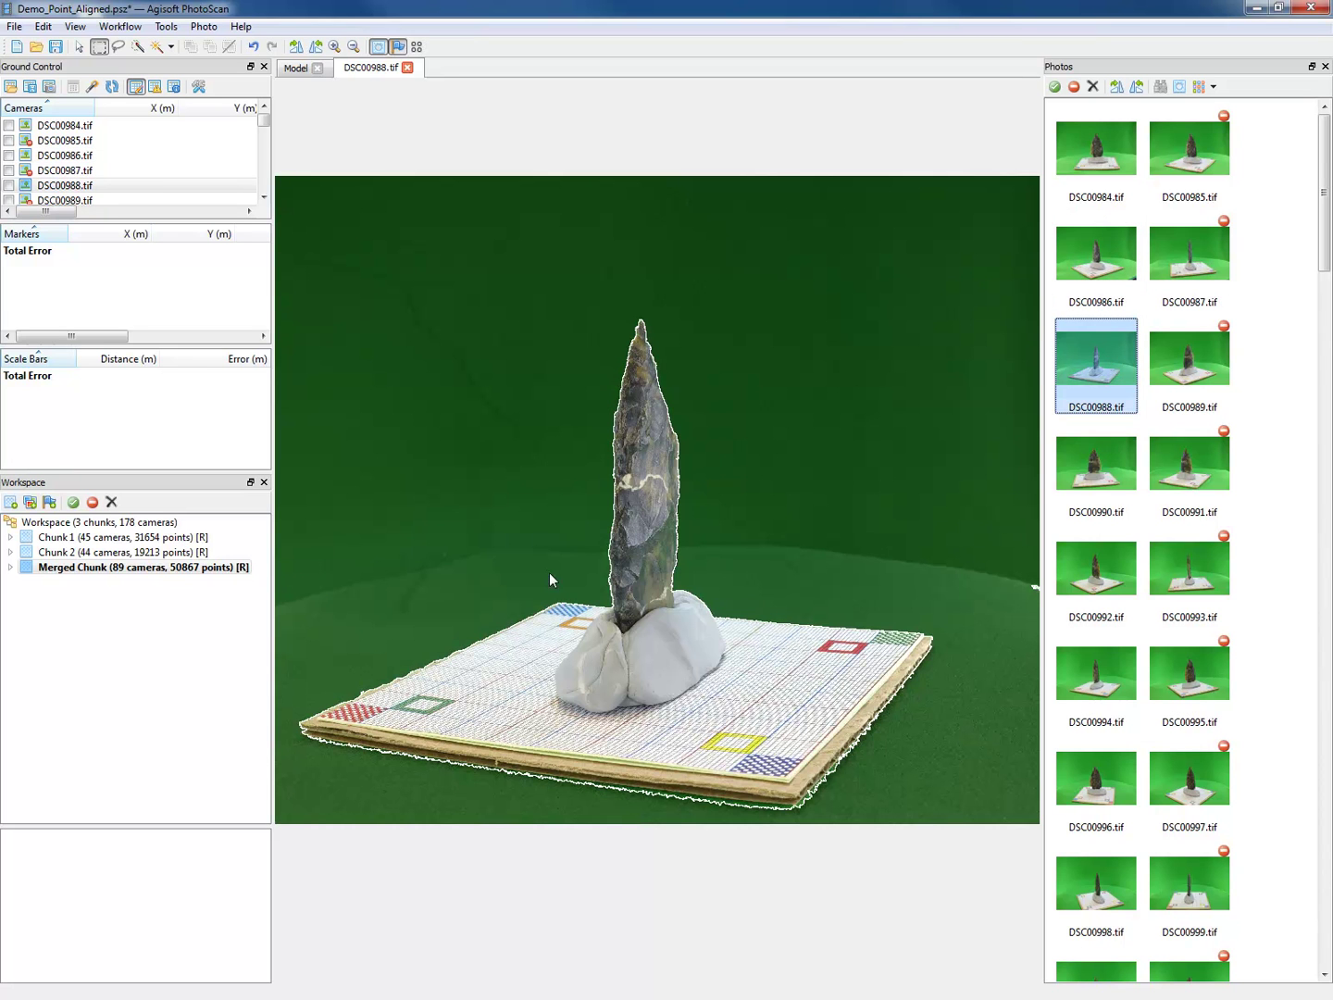
left_click_drag(549, 573, 733, 720)
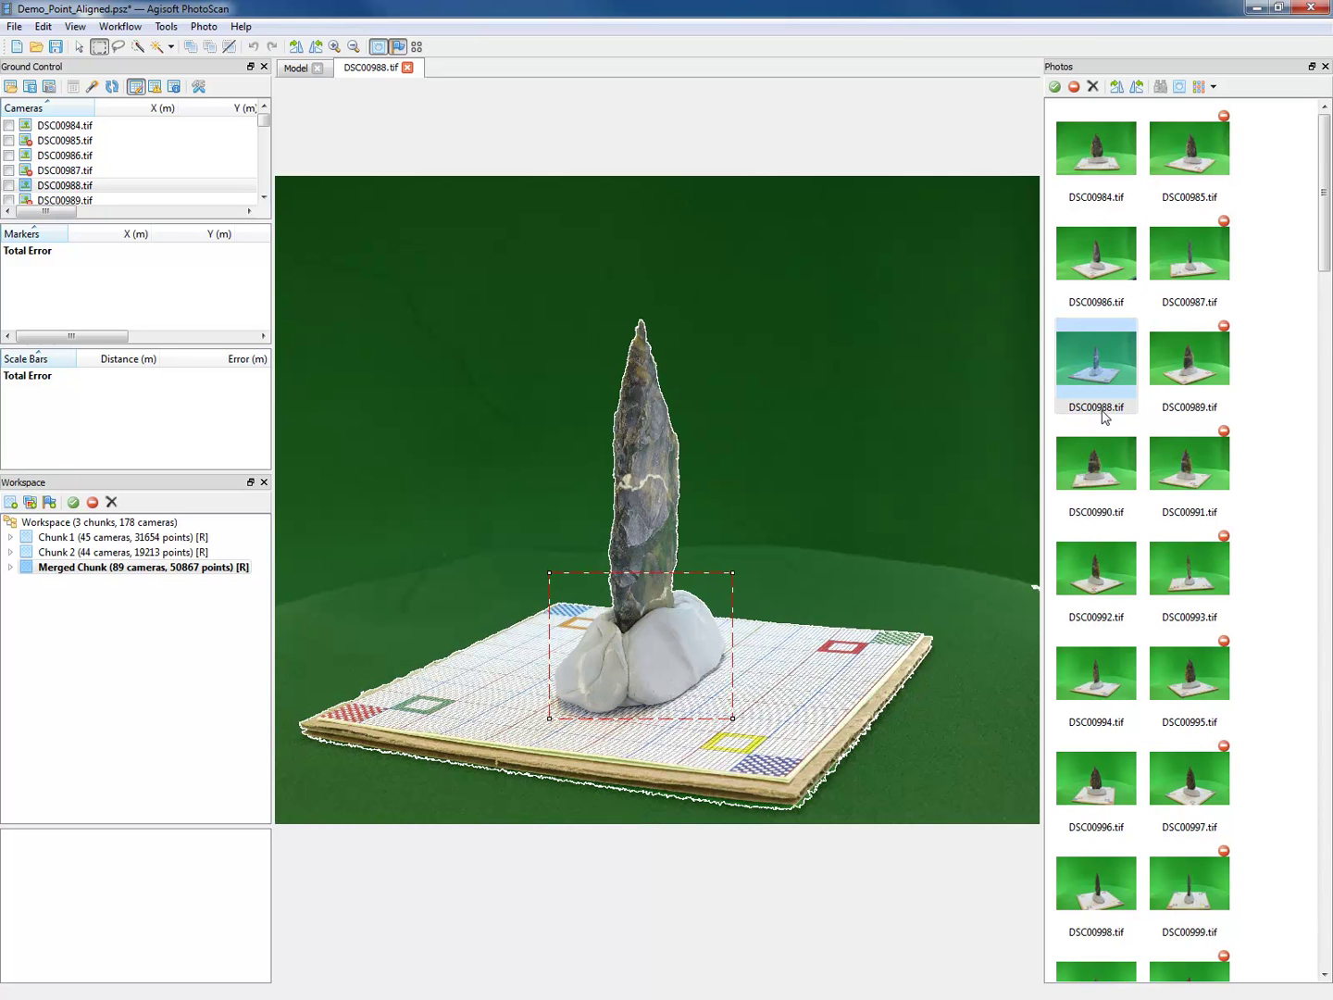
key("ctrl+shift+a")
left_click(1095, 463)
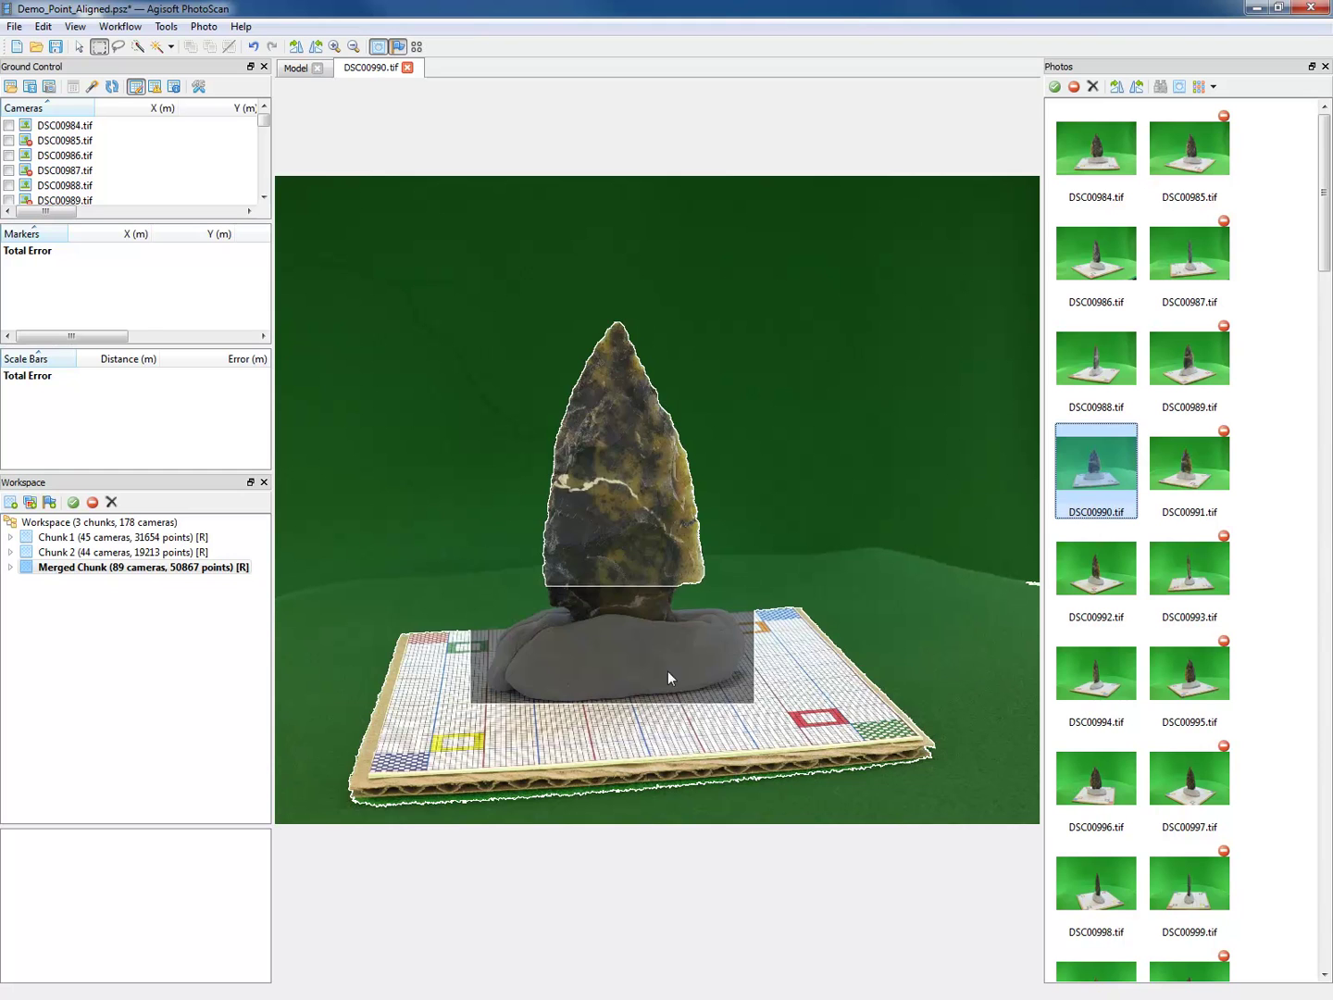
left_click(1095, 375)
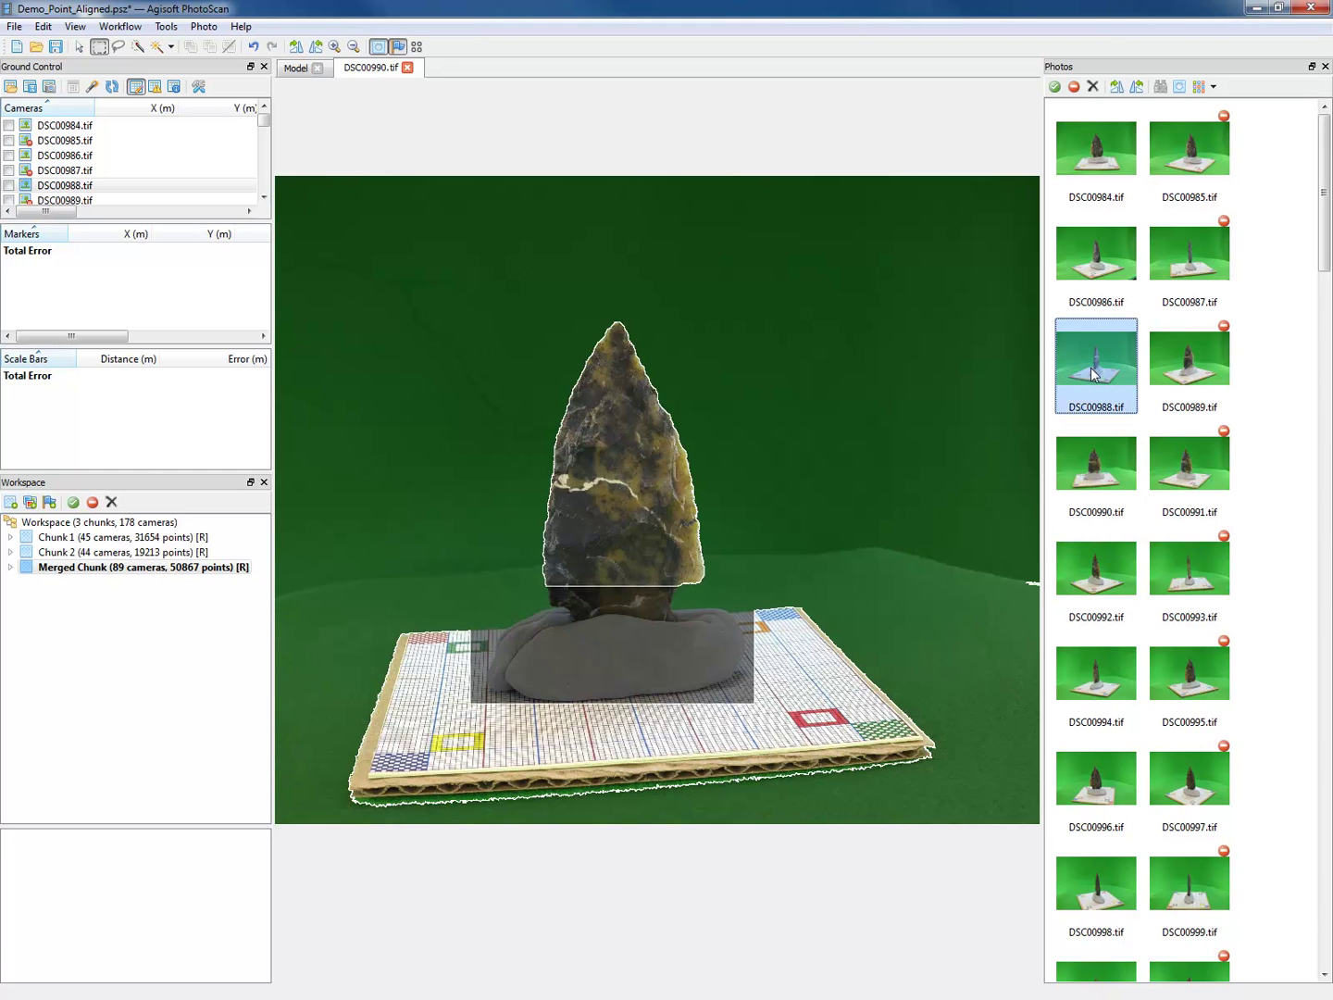
- Mask out the clay base in photos DSC00992, DSC00994, DSC00996 and DSC00998
double_click(1101, 576)
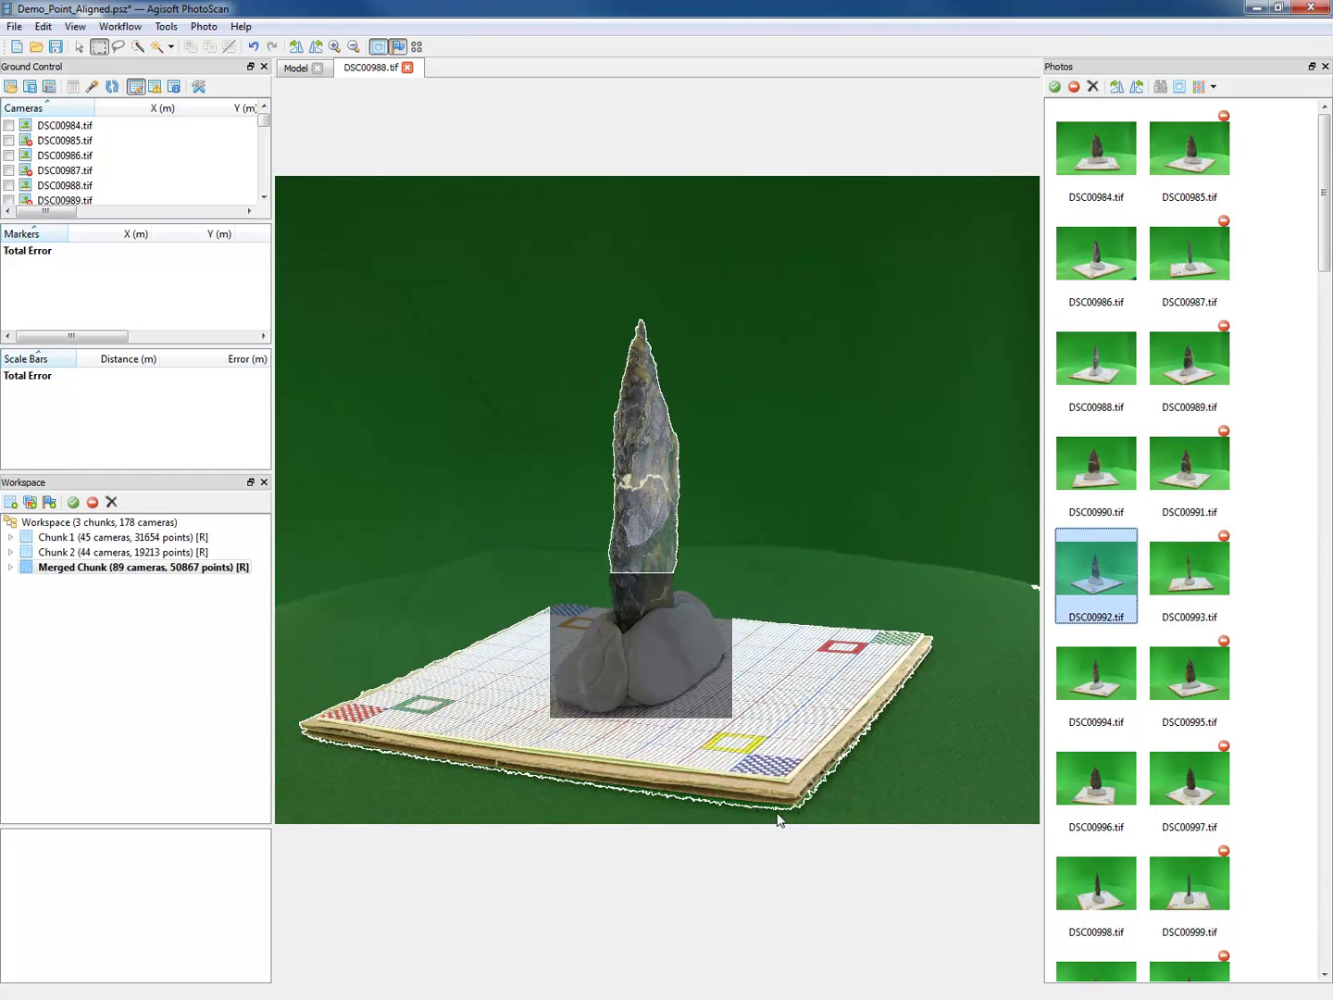
left_click_drag(524, 575, 753, 715)
key("ctrl+shift+a")
left_click(1098, 681)
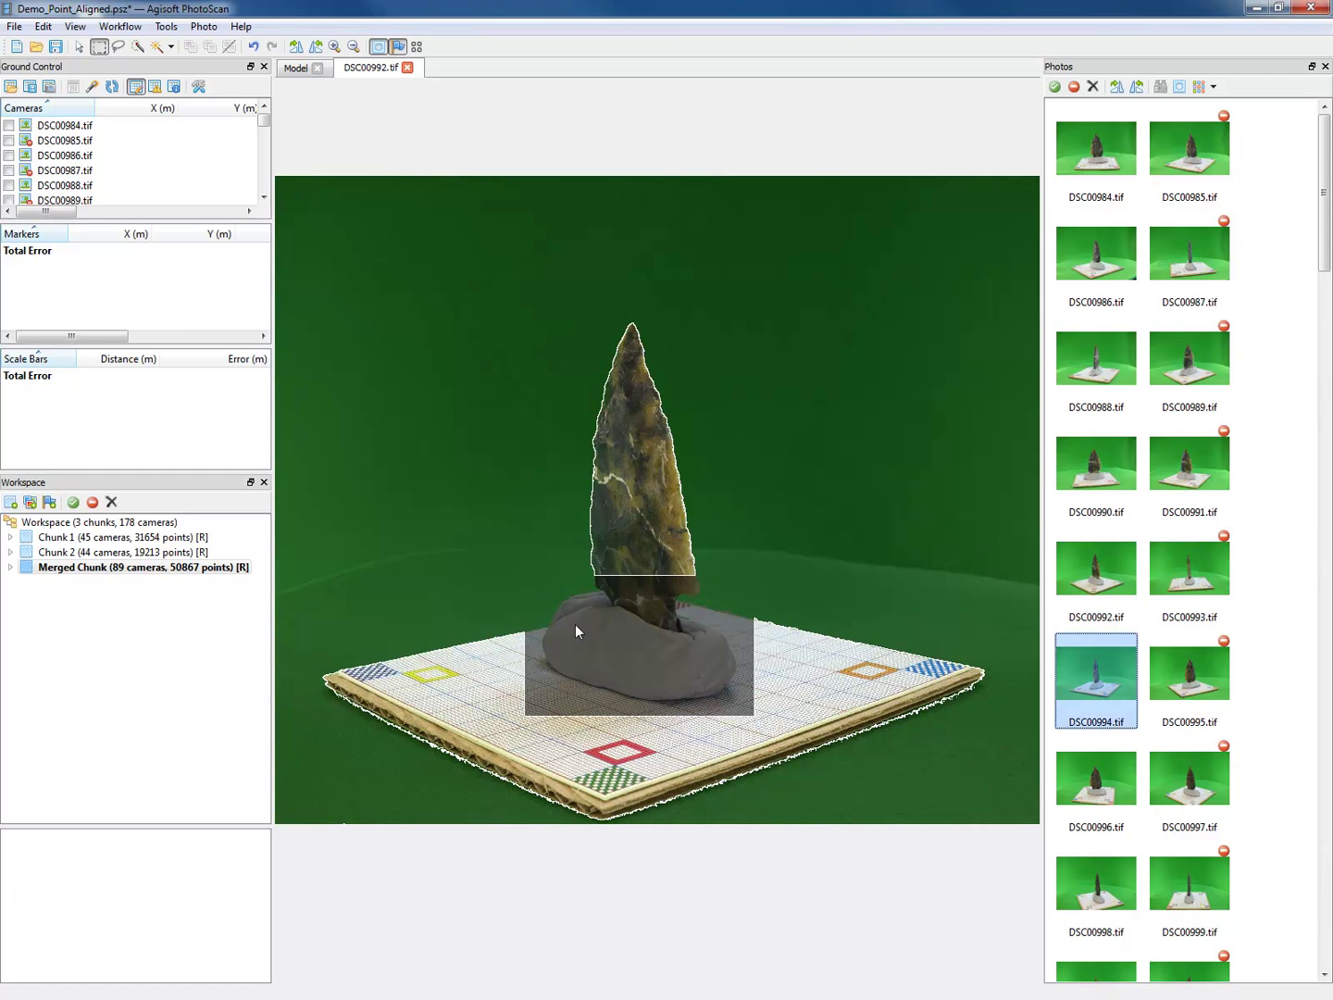
left_click_drag(531, 552, 745, 698)
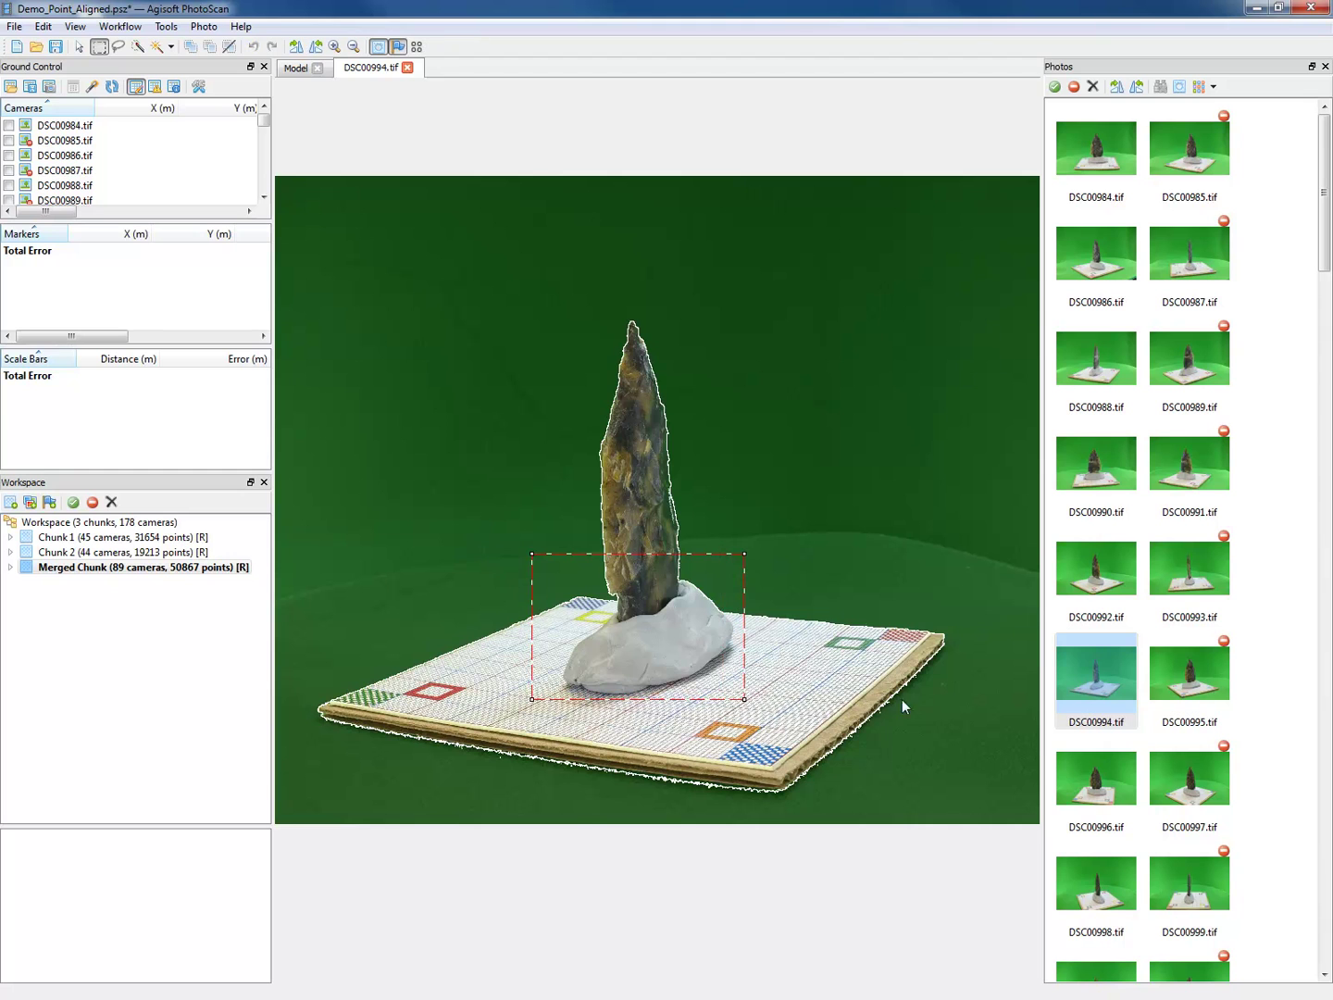
key("ctrl+shift+a")
left_click(1093, 780)
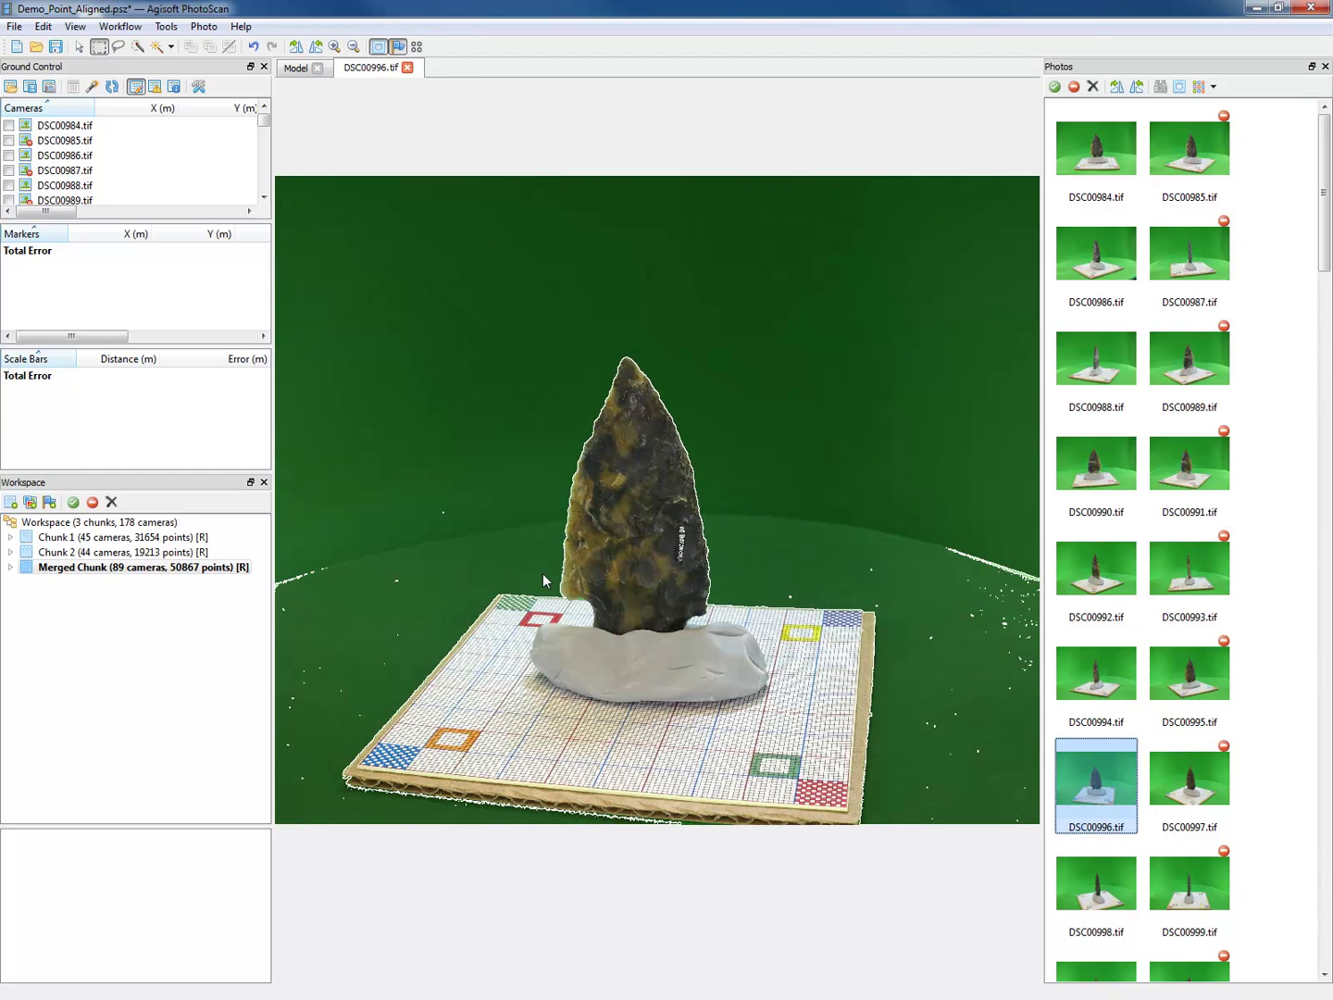
left_click_drag(528, 594, 772, 714)
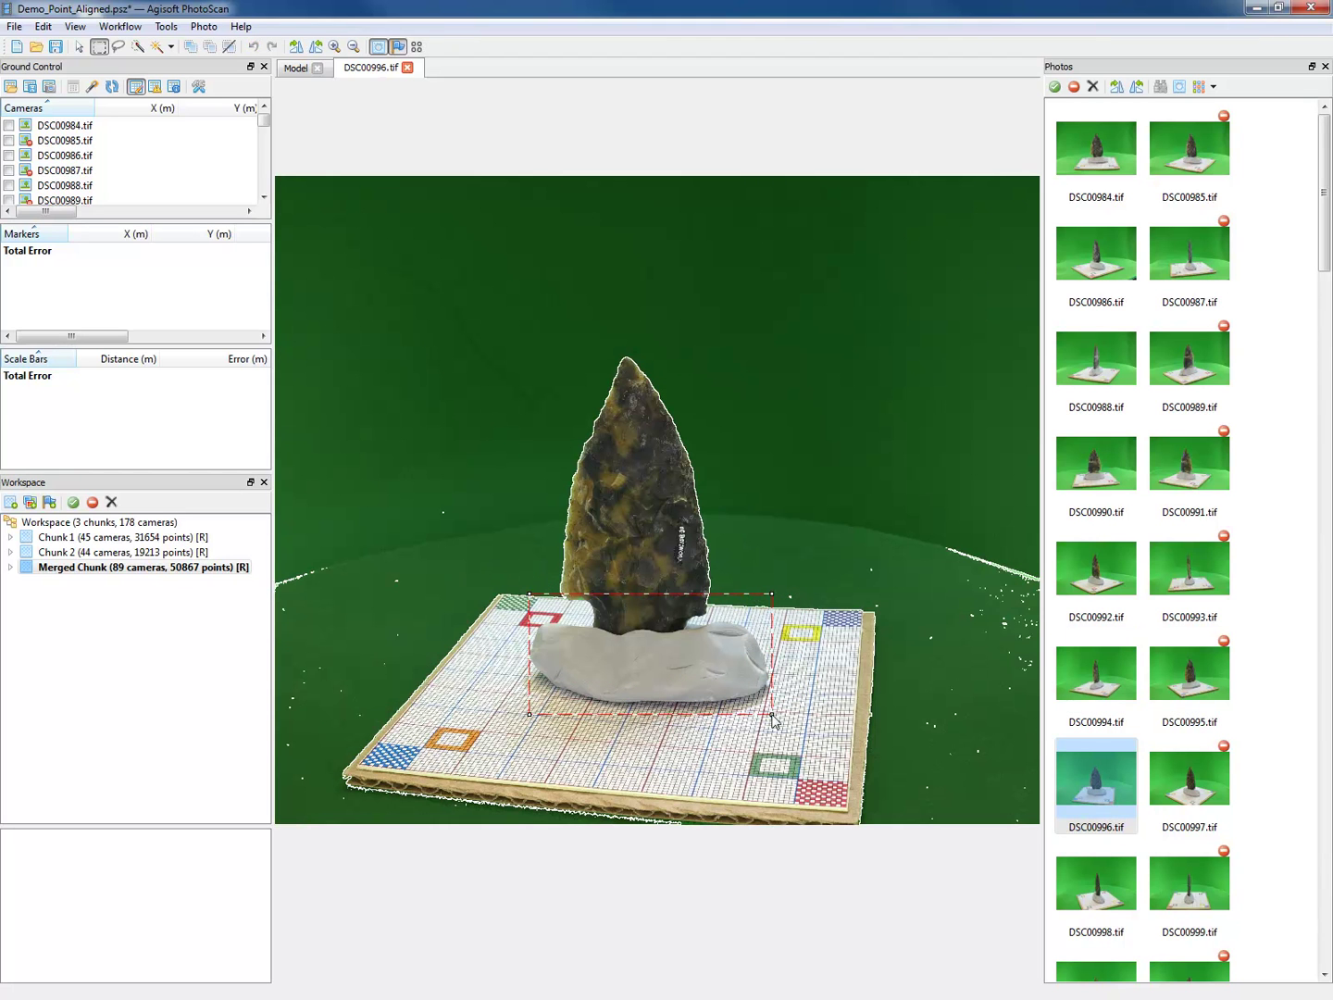
key("ctrl+shift+a")
left_click(1098, 879)
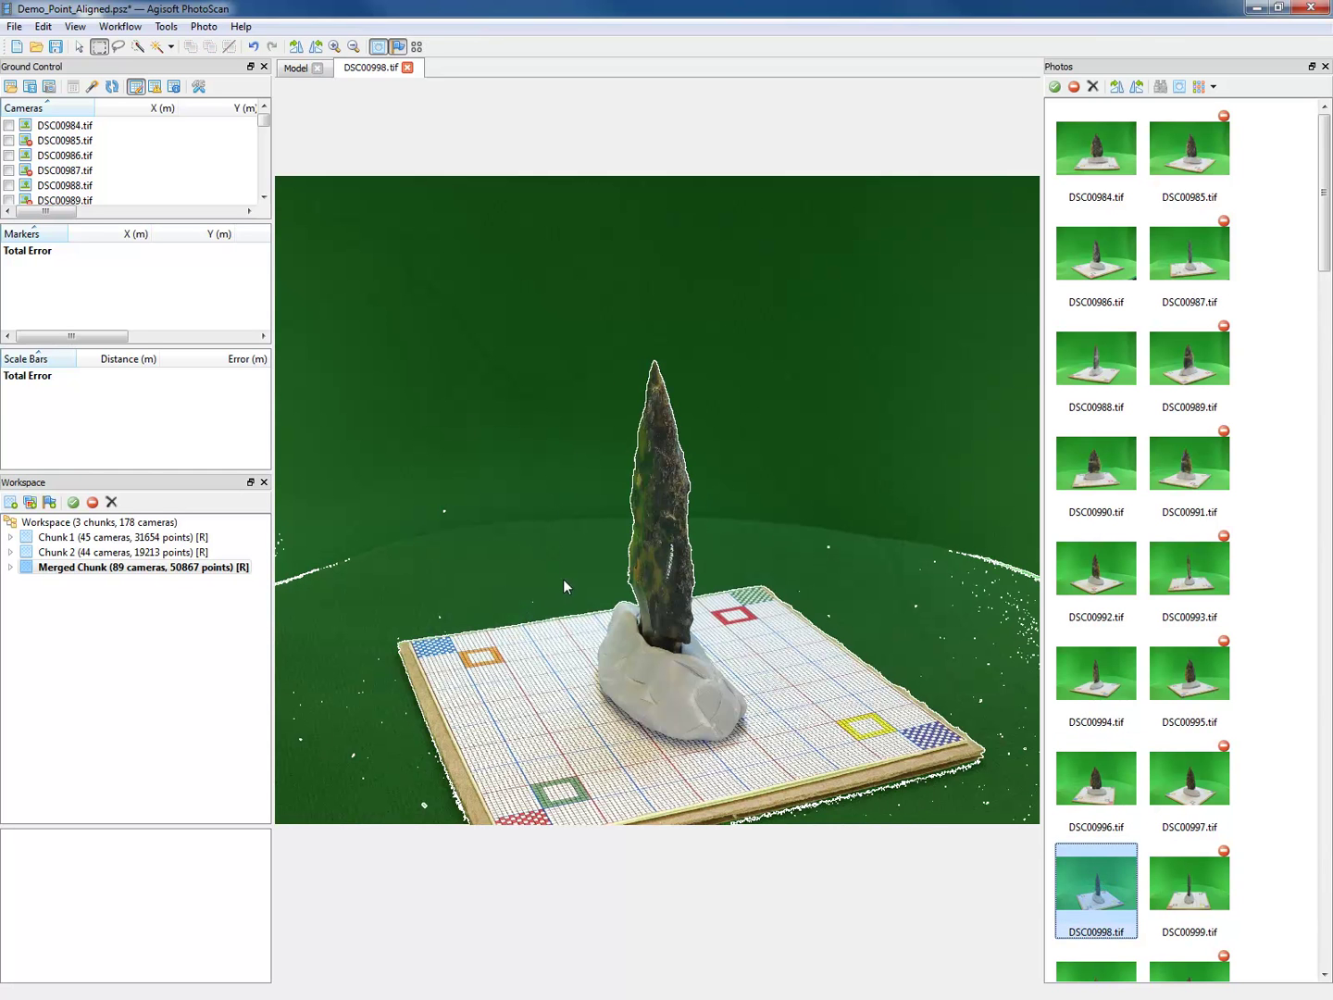
left_click_drag(574, 589, 760, 761)
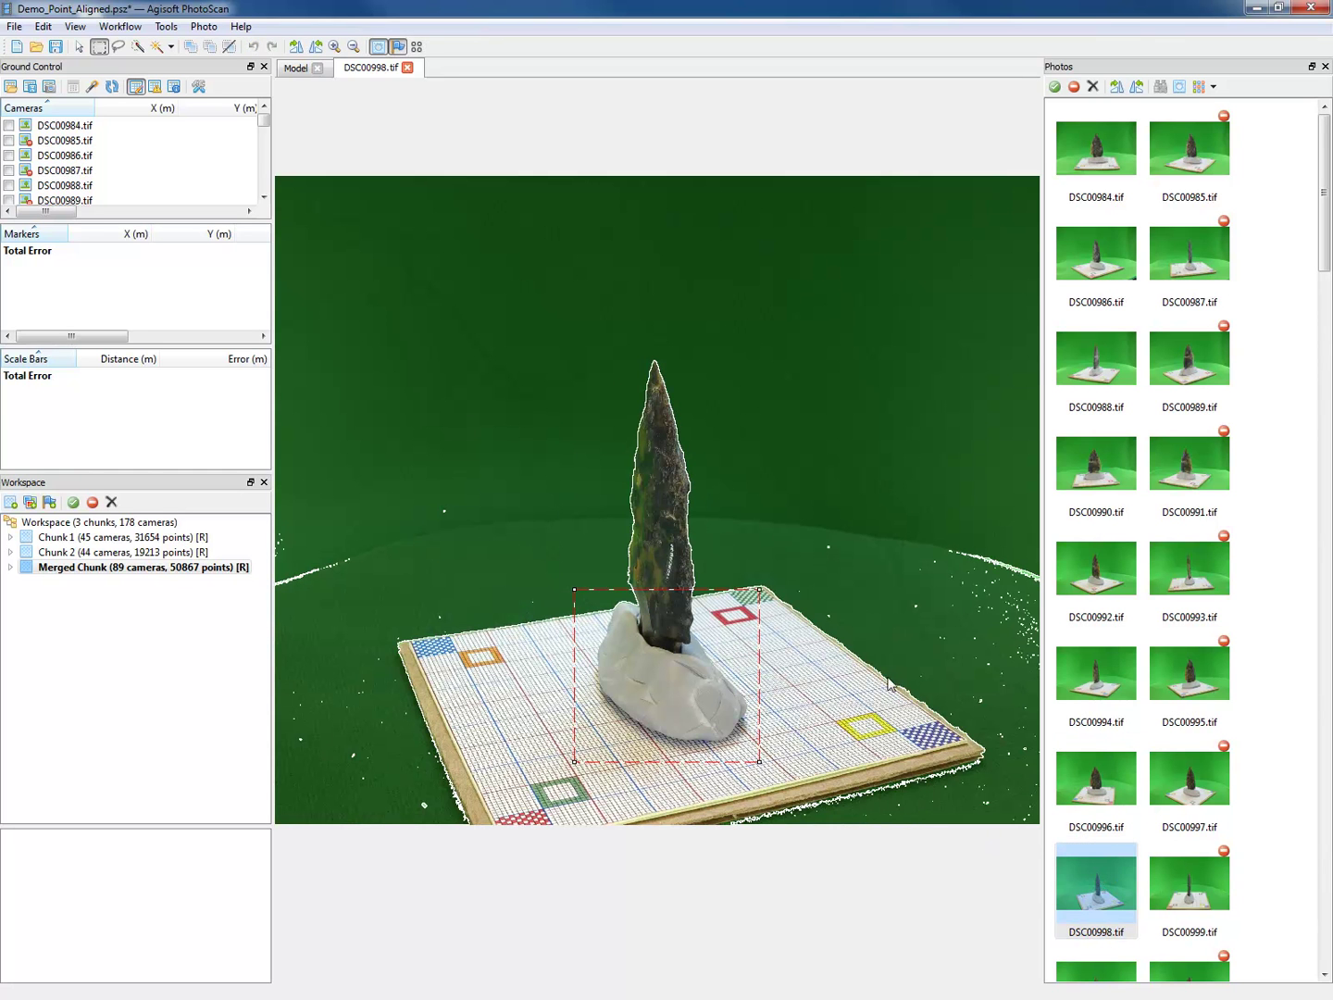
key("ctrl+shift+a")
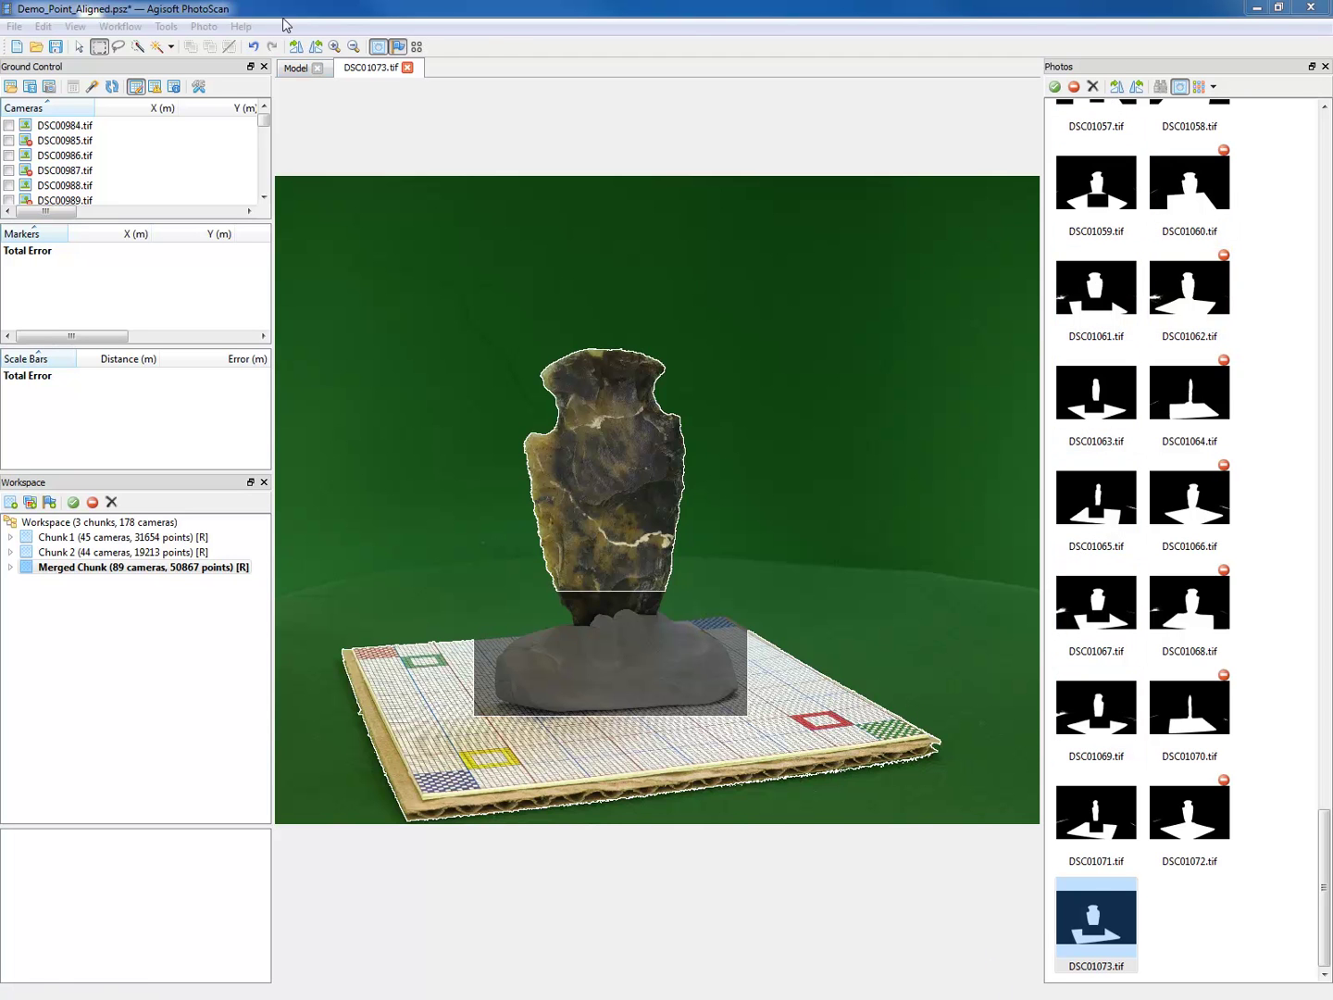
- Back in the model view, rerun Build Texture on the arrowhead with default settings
left_click(297, 74)
left_click_drag(507, 315, 796, 606)
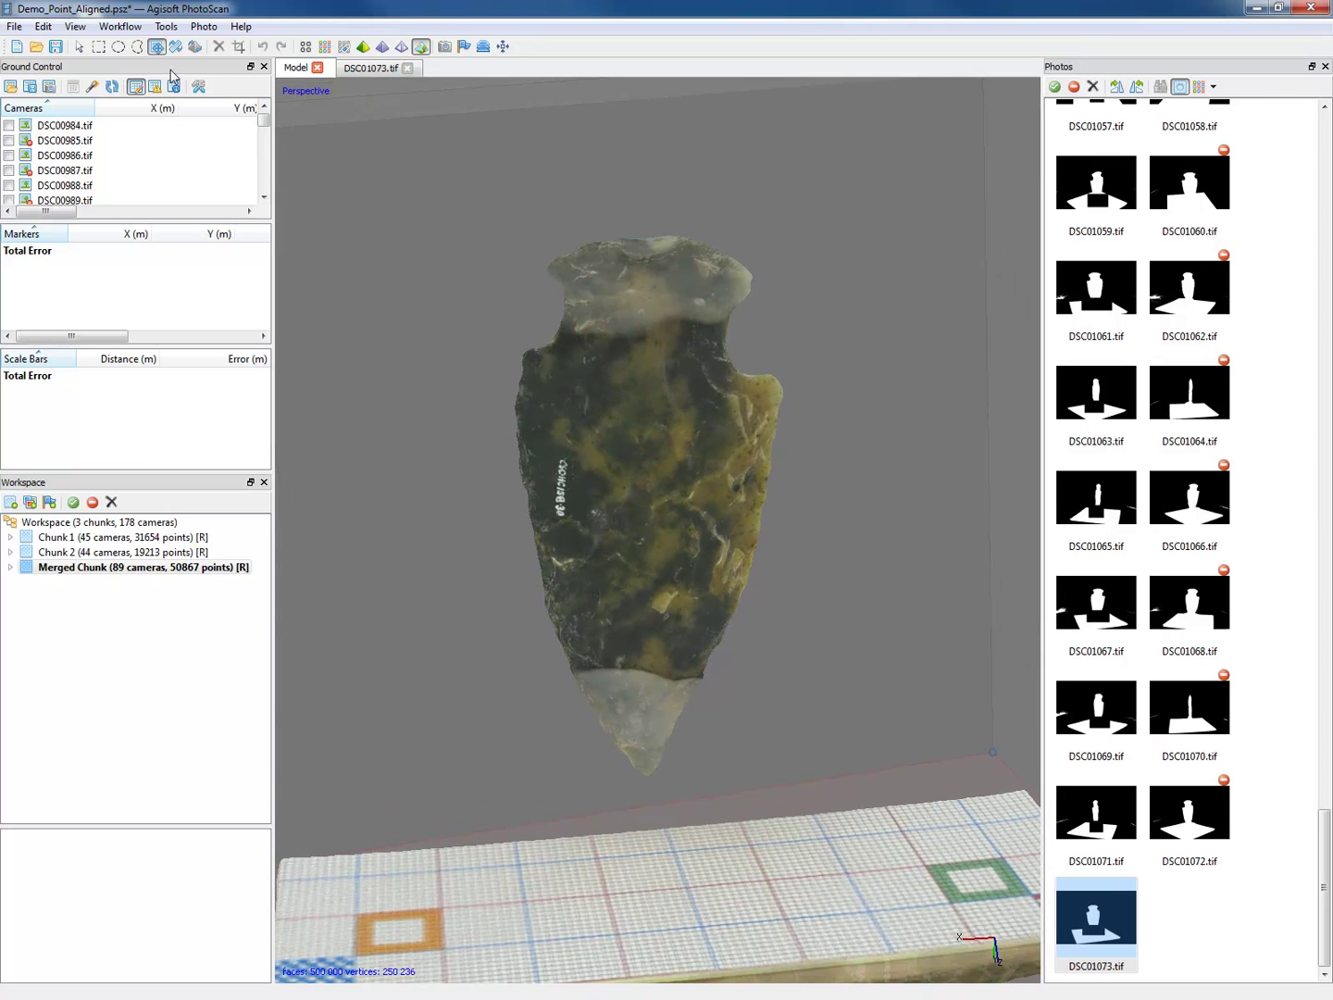
left_click(118, 27)
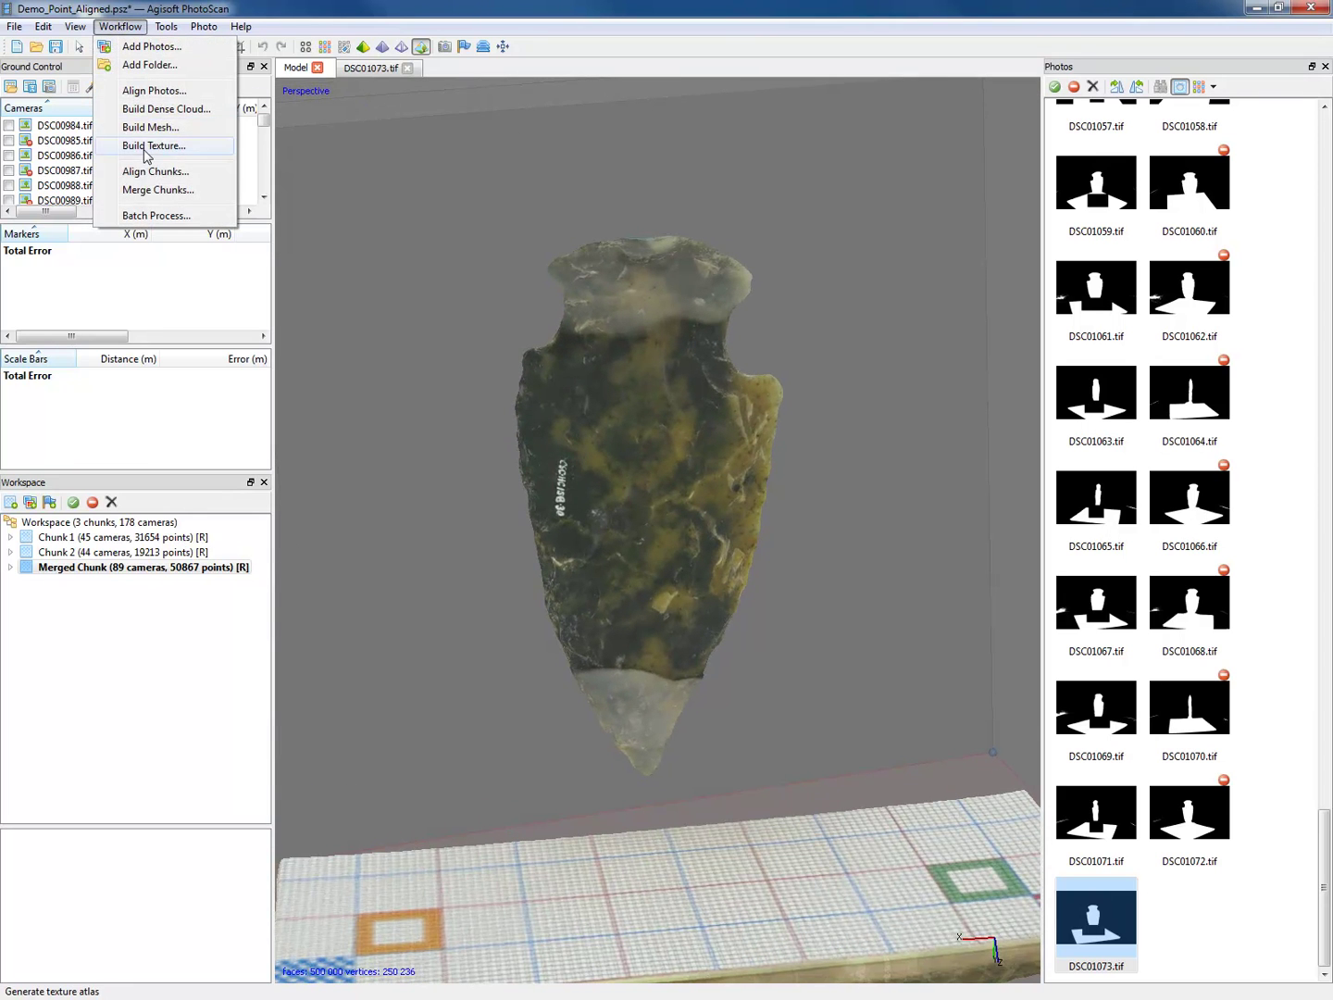
left_click(139, 140)
left_click(630, 493)
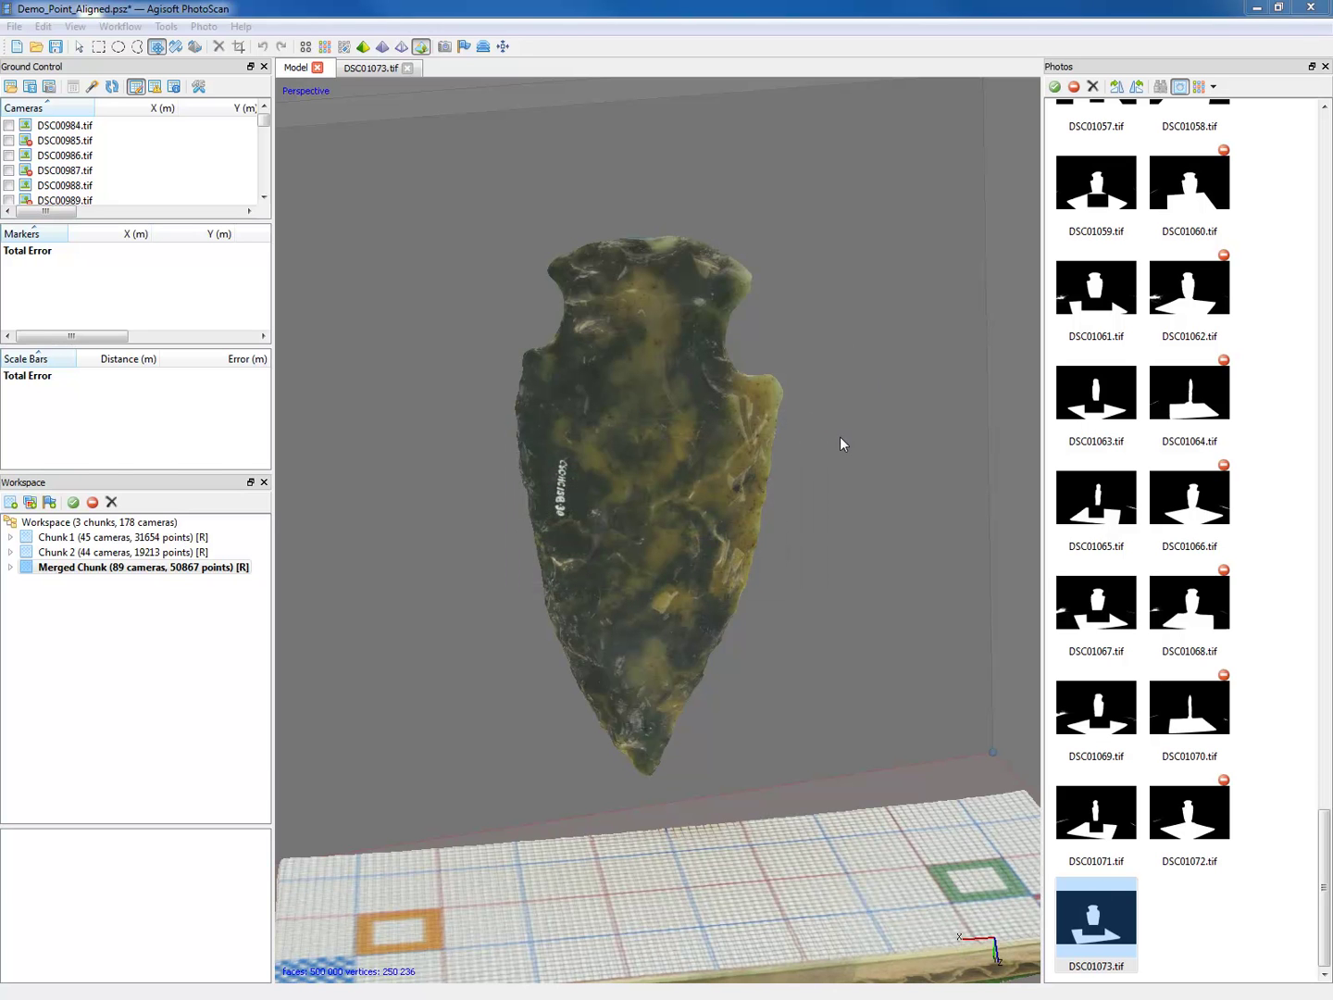
left_click_drag(843, 443, 734, 560)
scroll(753, 521, "up", 5)
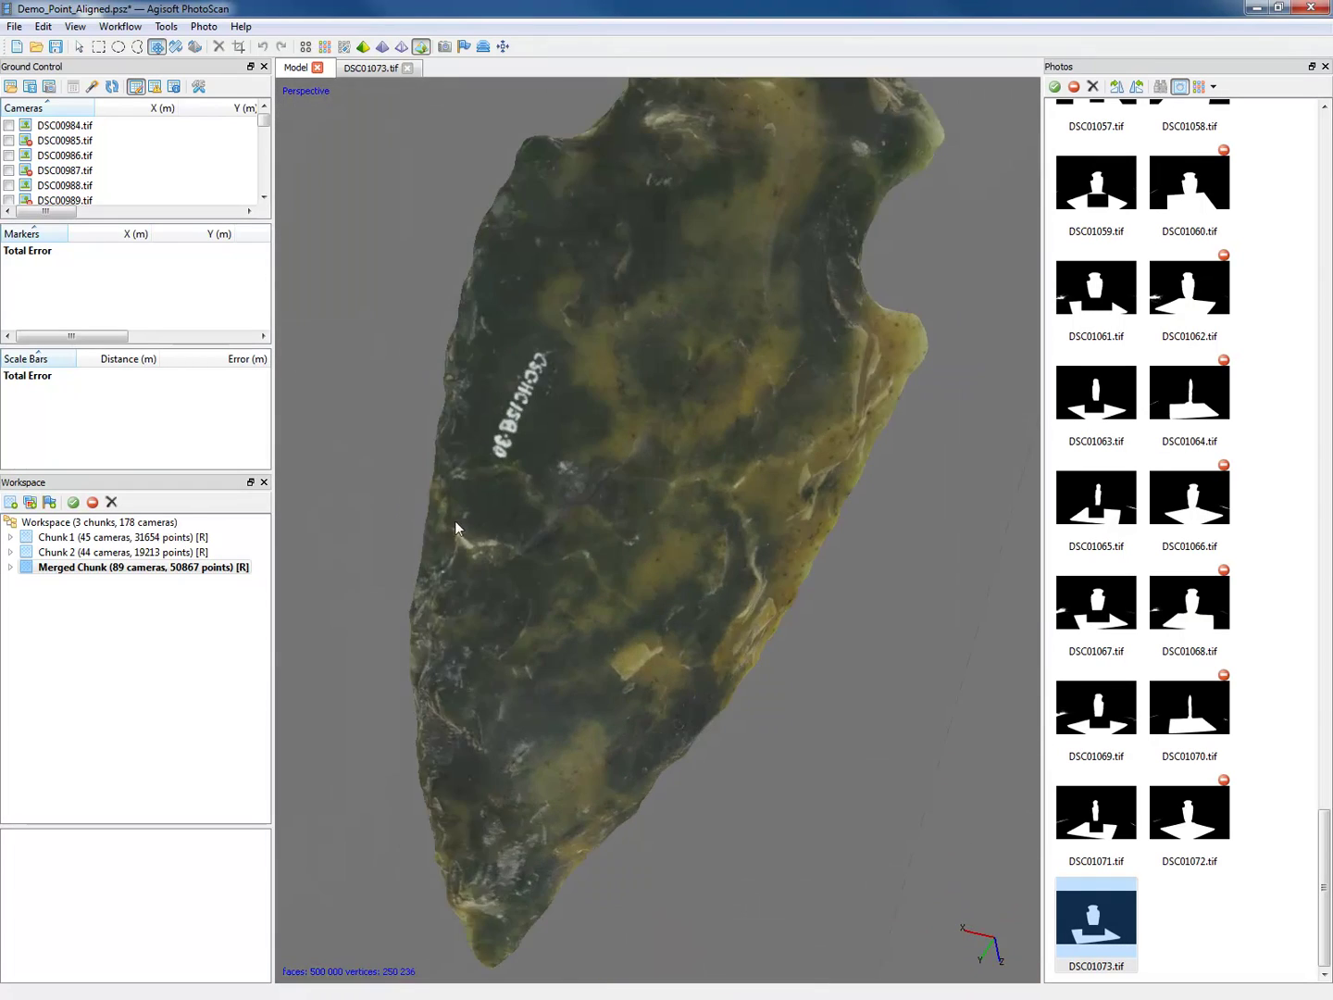
left_click_drag(456, 524, 649, 702)
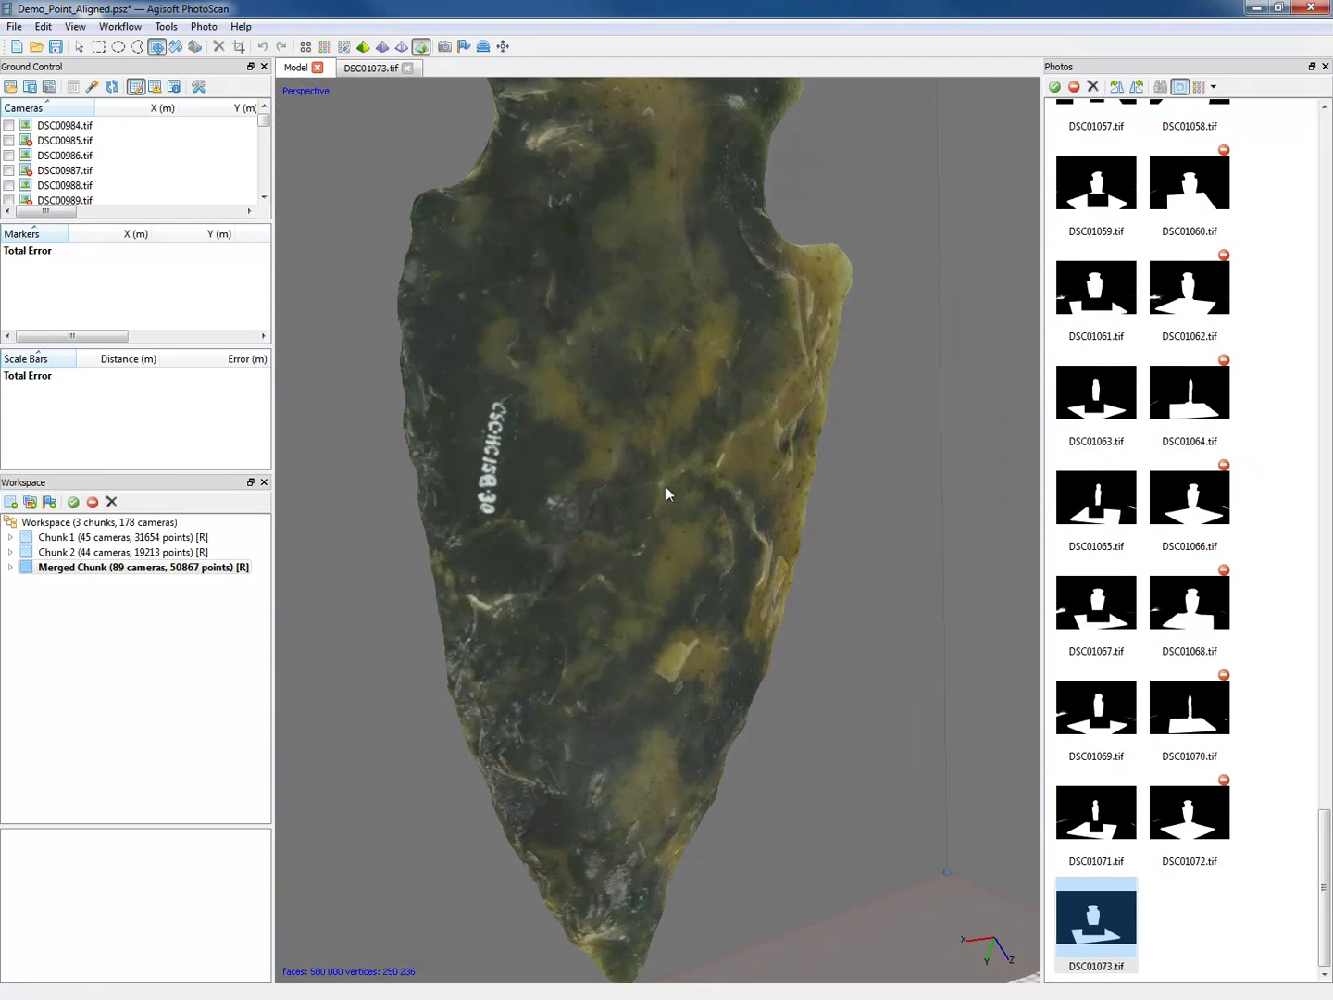
left_click(121, 27)
left_click(189, 149)
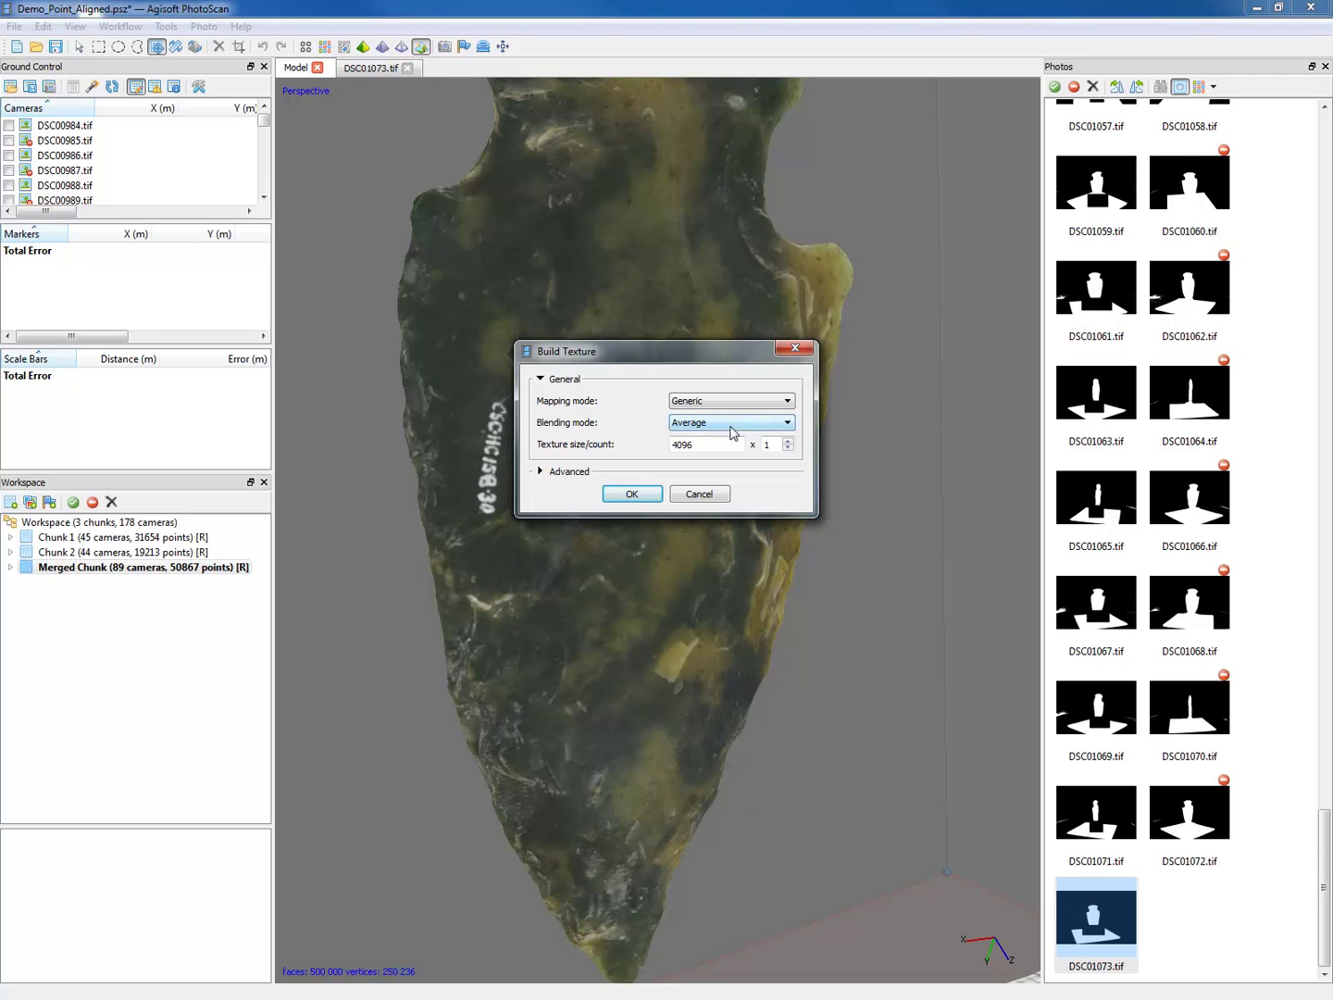
left_click(698, 493)
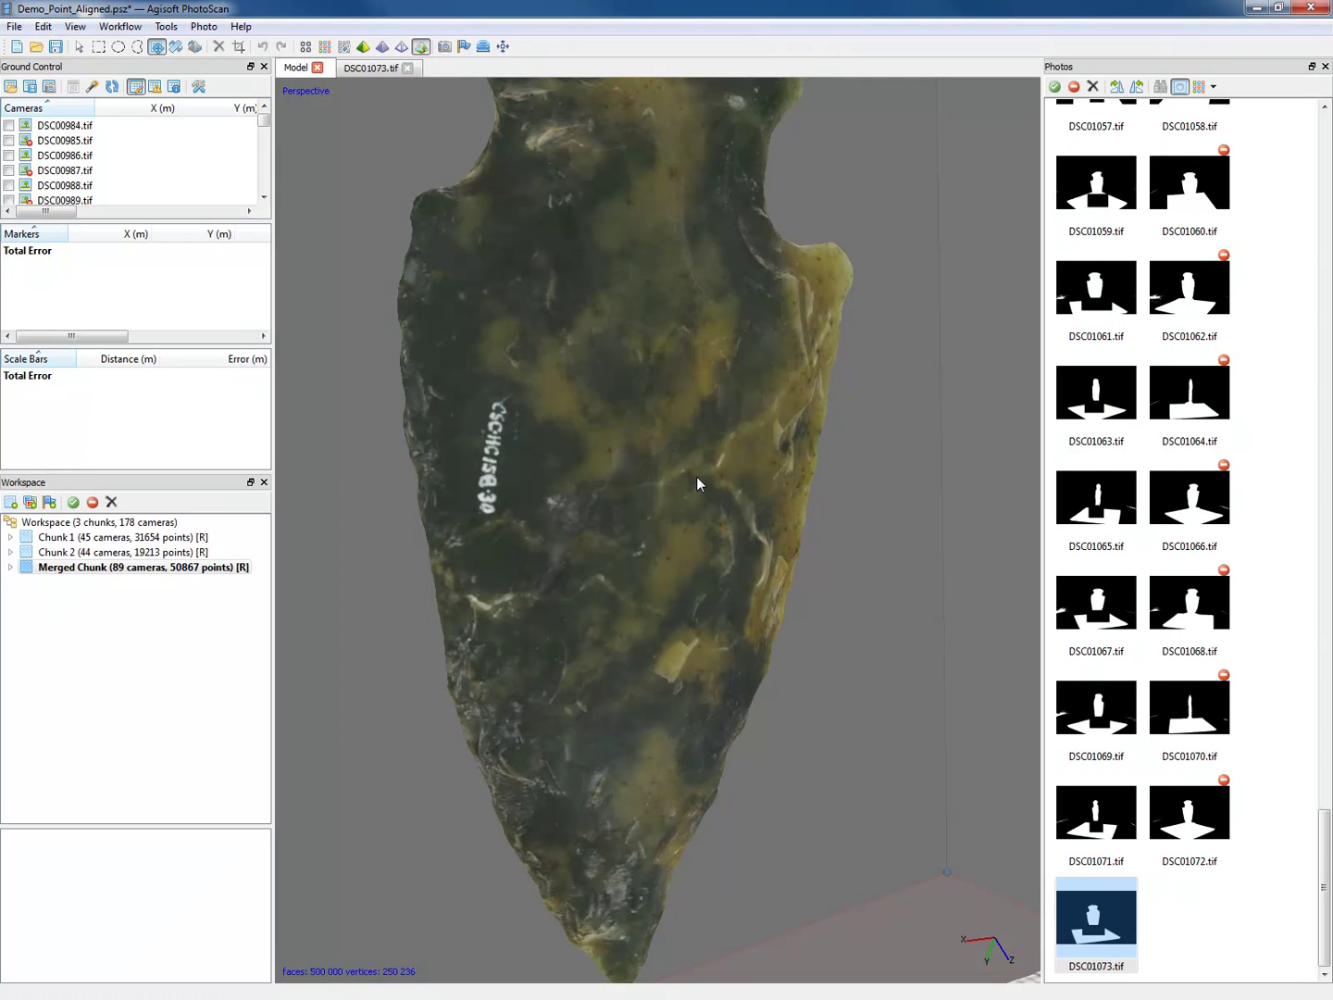
left_click_drag(696, 476, 937, 504)
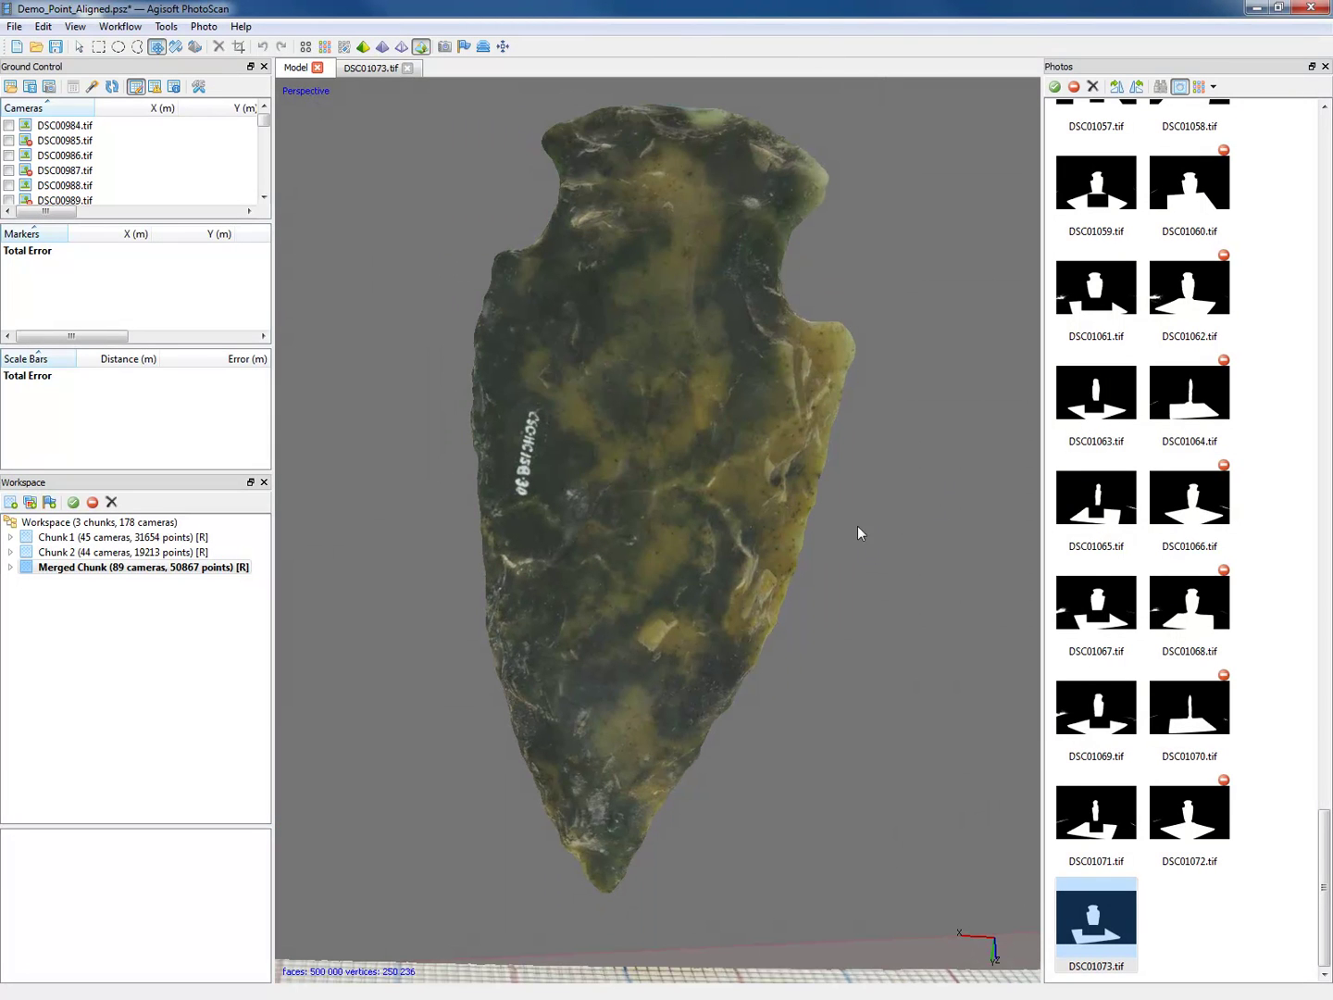
left_click_drag(979, 564, 597, 621)
scroll(597, 621, "down", 5)
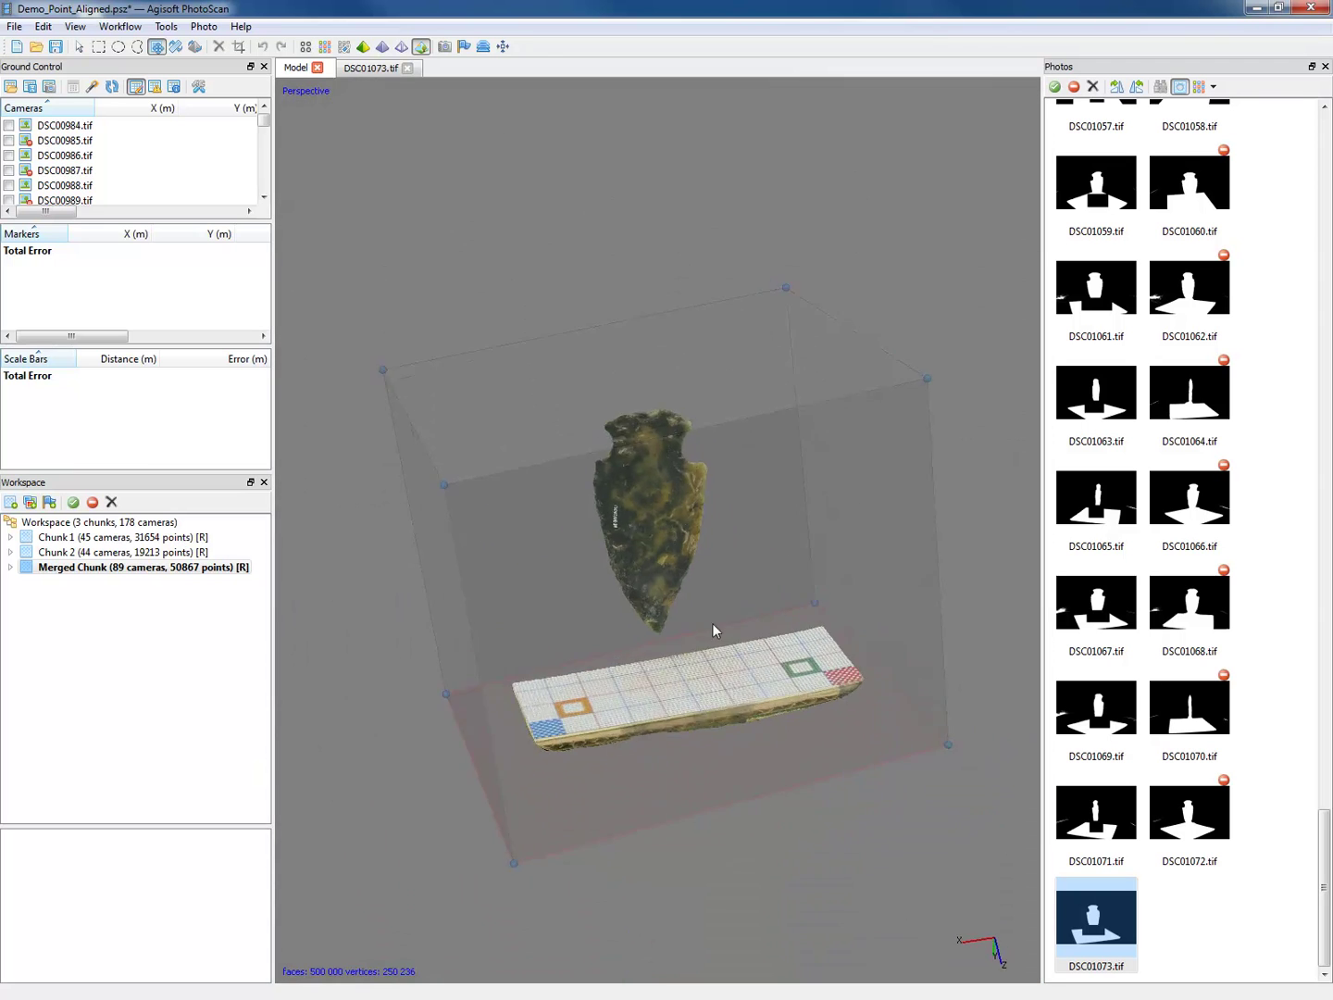
left_click_drag(620, 445, 645, 437)
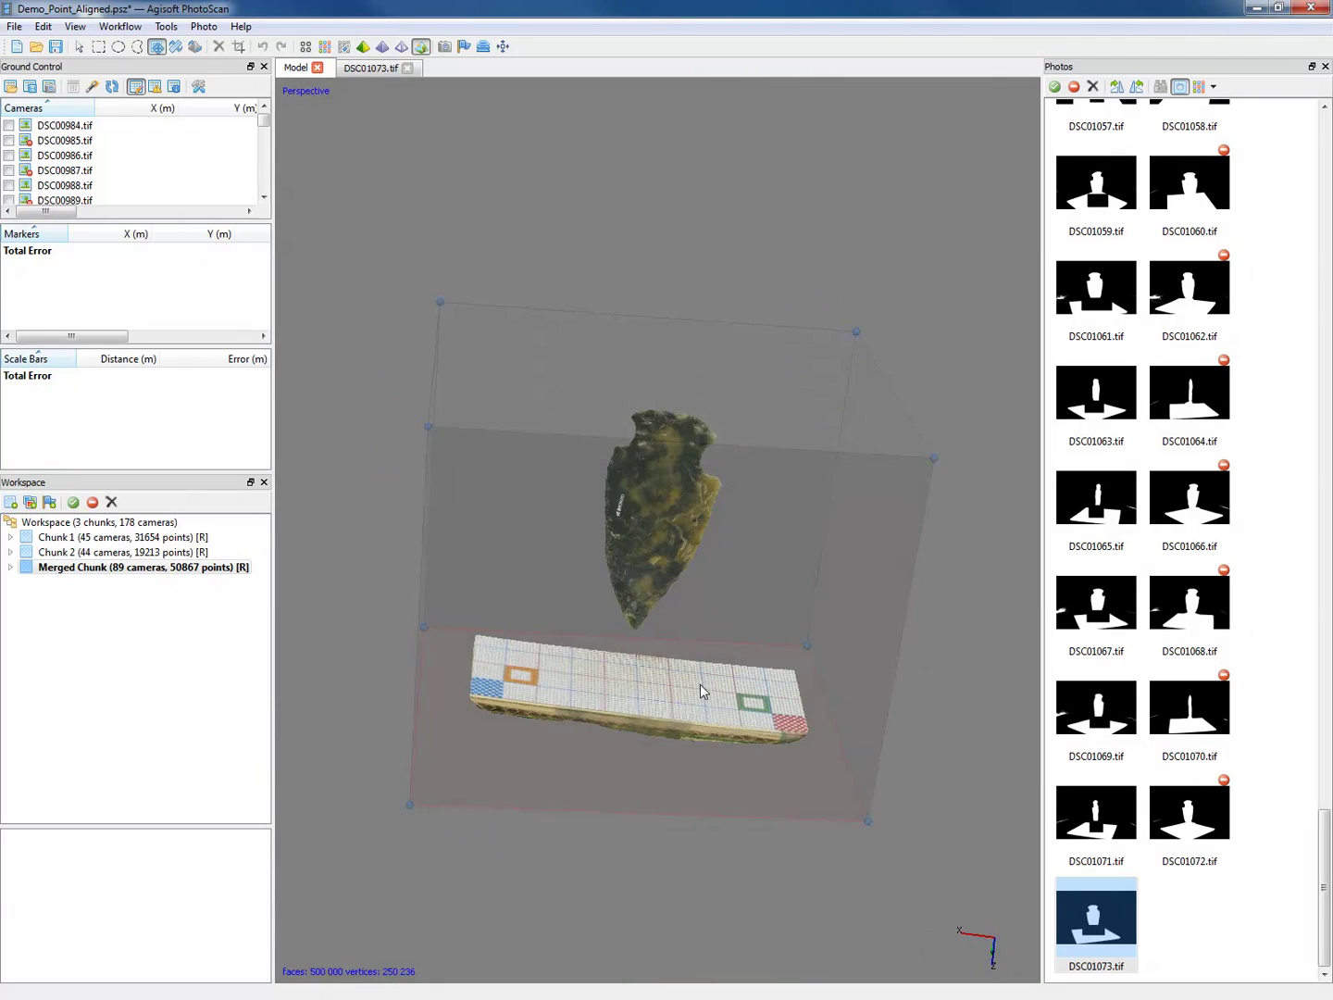
scroll(699, 668, "up", 3)
scroll(699, 674, "up", 3)
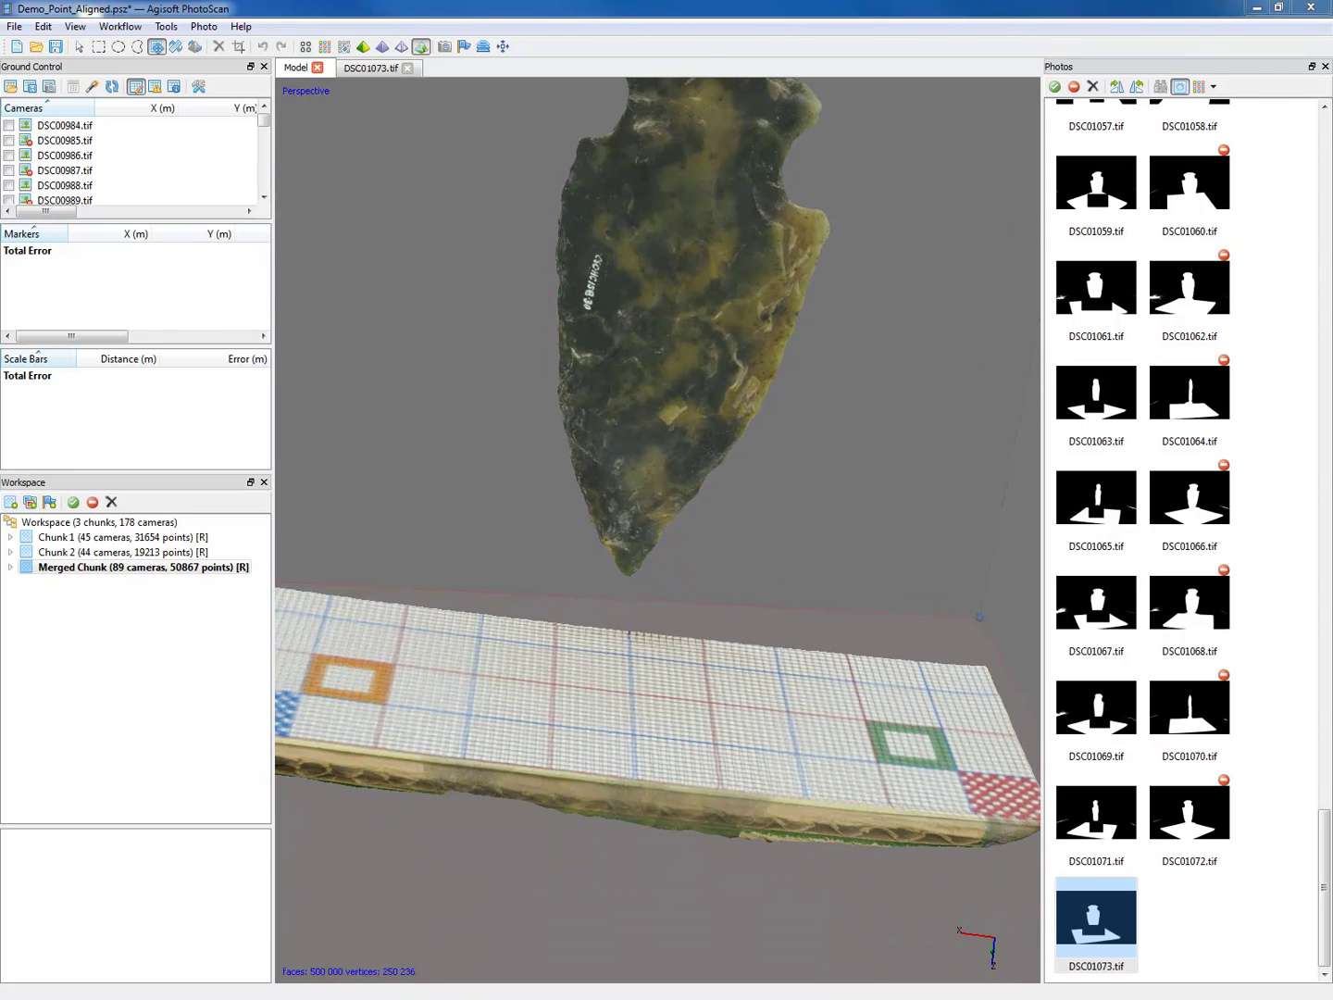
key("alt+Tab")
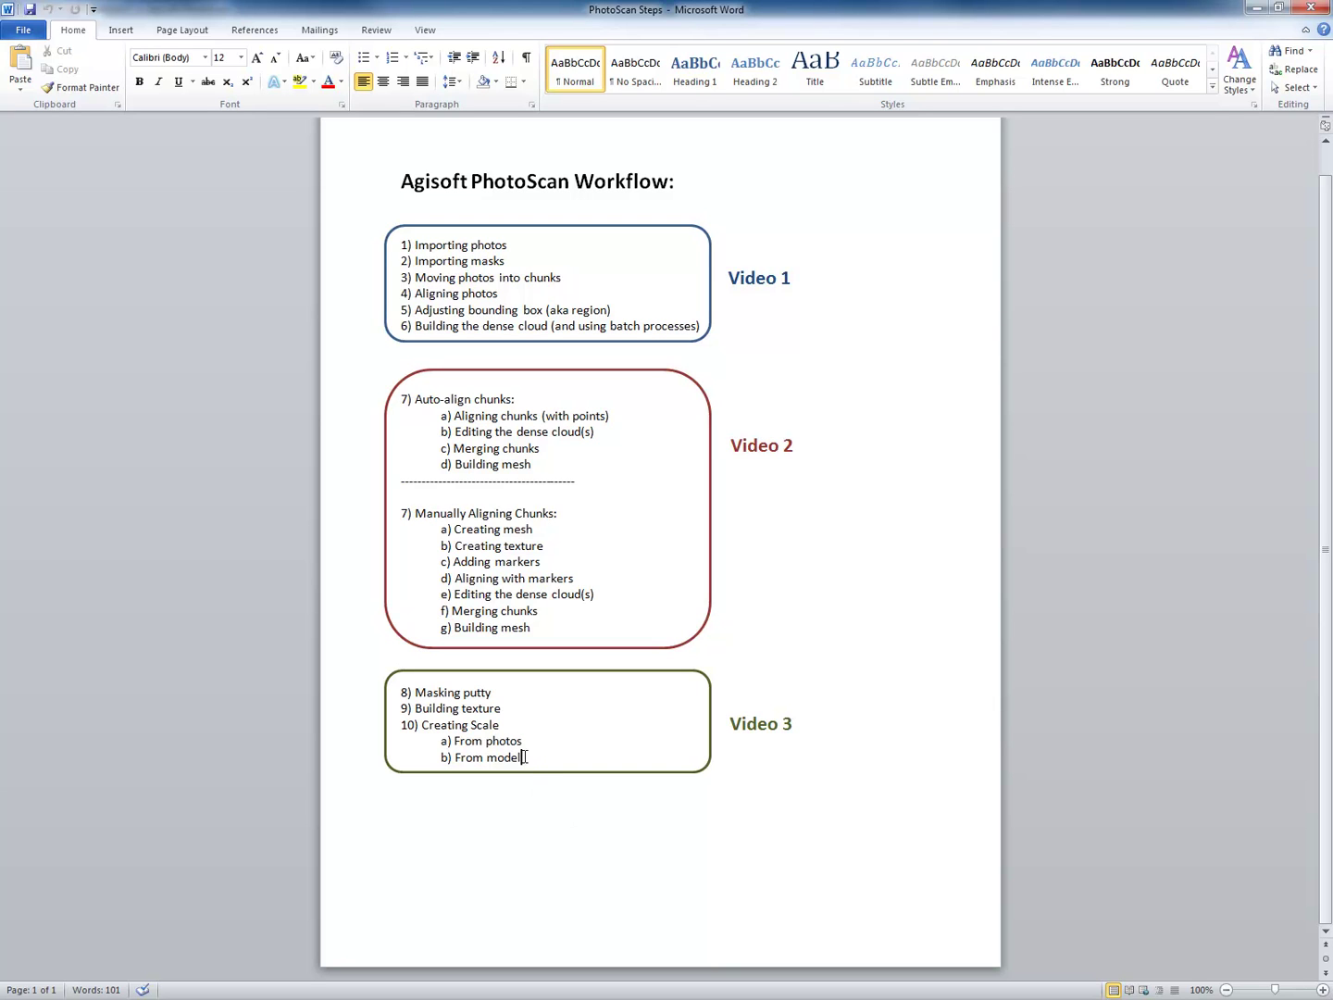
left_click(1255, 8)
left_click_drag(650, 410, 269, 146)
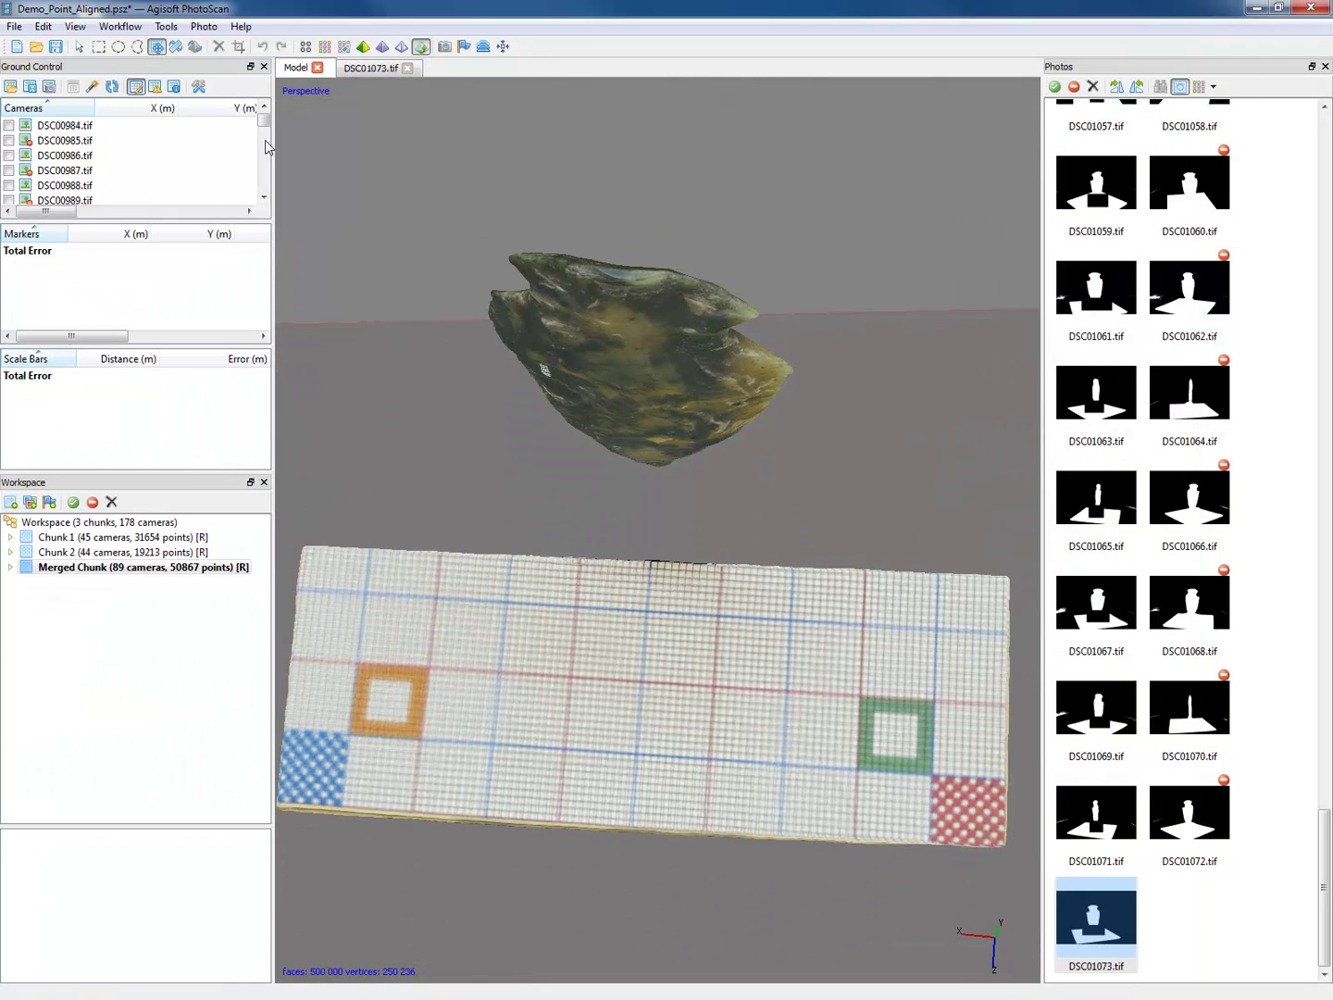
- Show the reconstruction region box around the model
left_click(74, 26)
mouse_move(148, 182)
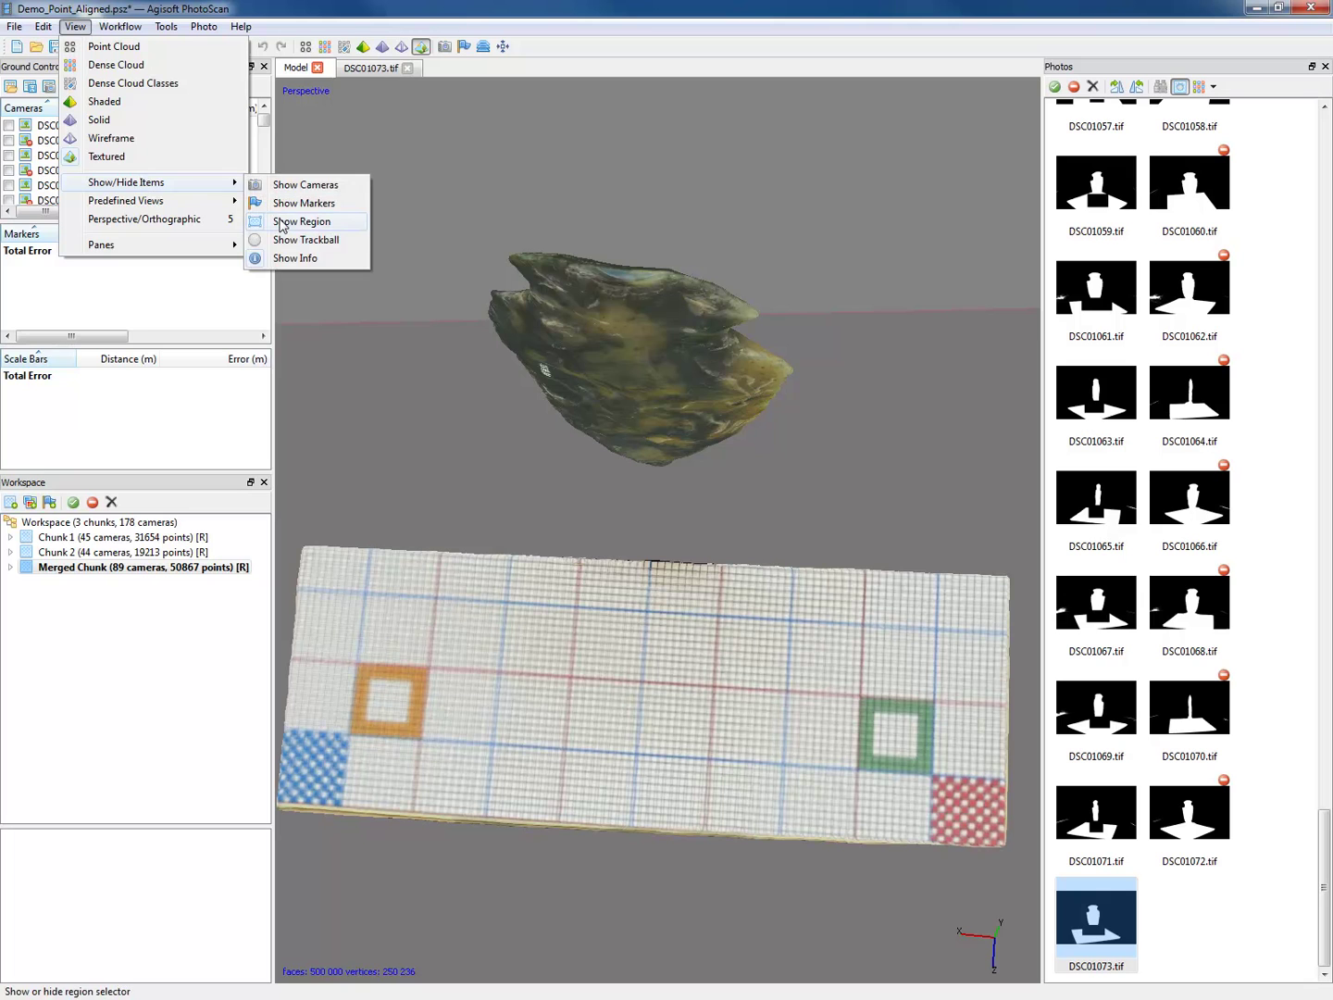
left_click(279, 221)
scroll(583, 446, "down", 3)
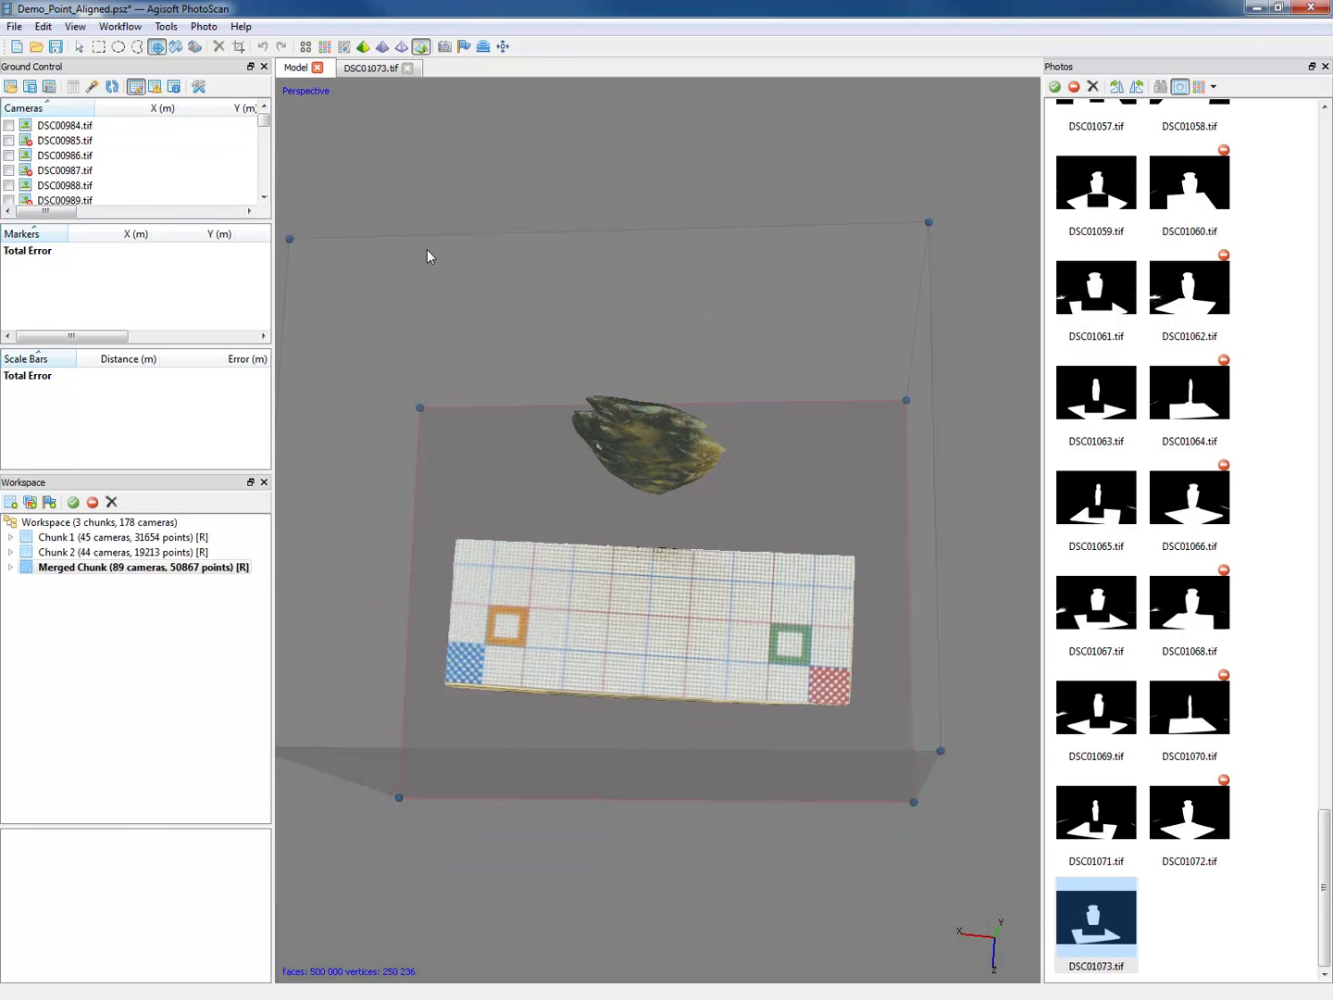
- With the Navigation tool, rotate the board frontally to see its green/red and orange/blue corners
left_click(79, 45)
left_click_drag(648, 407, 836, 731)
left_click_drag(604, 554, 754, 593)
scroll(754, 586, "up", 6)
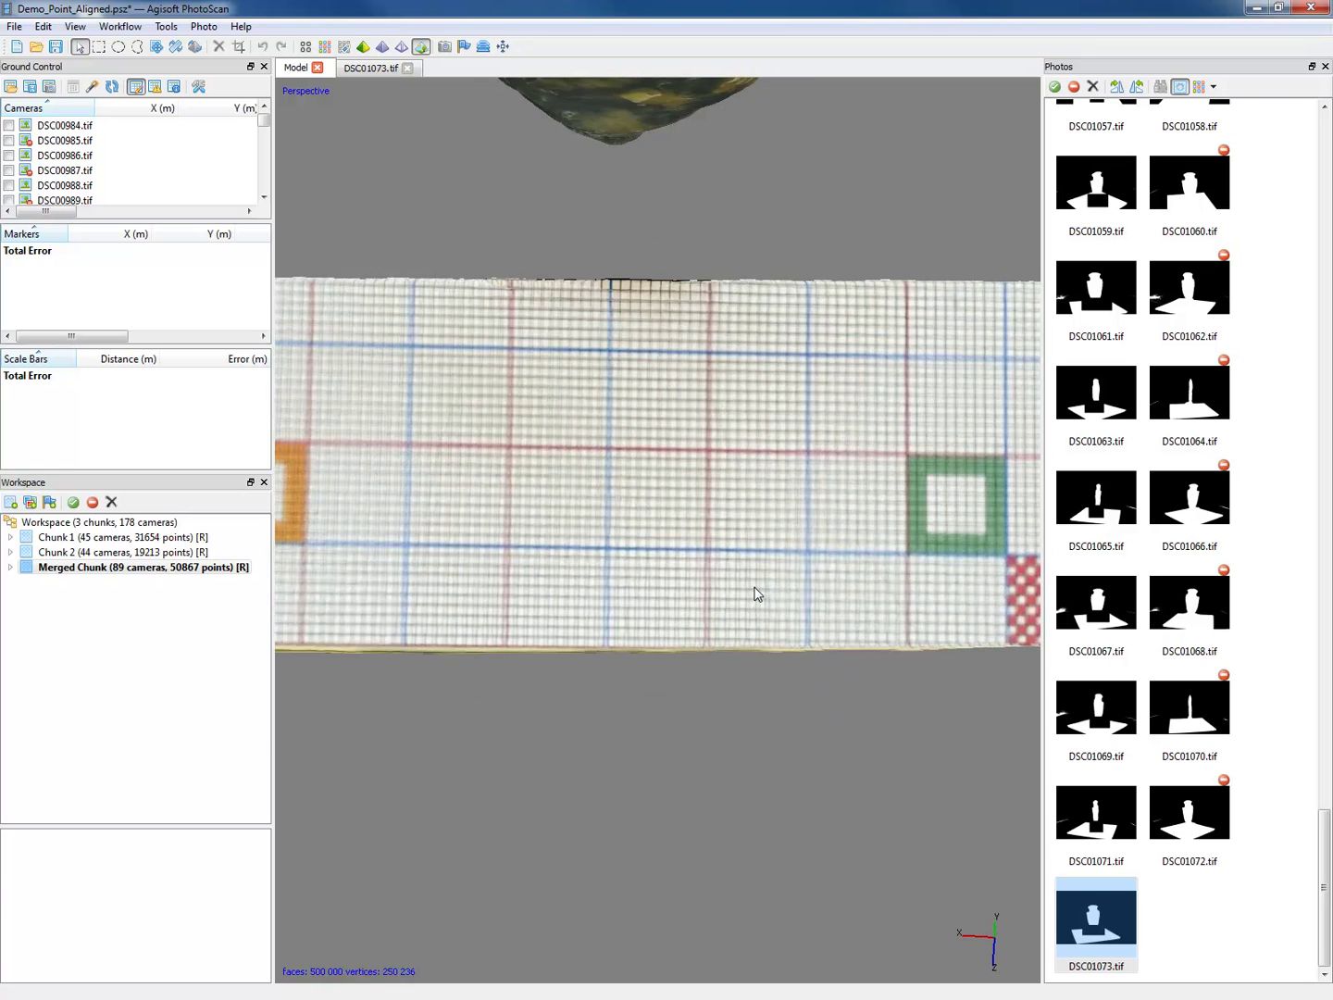
left_click_drag(884, 601, 468, 254)
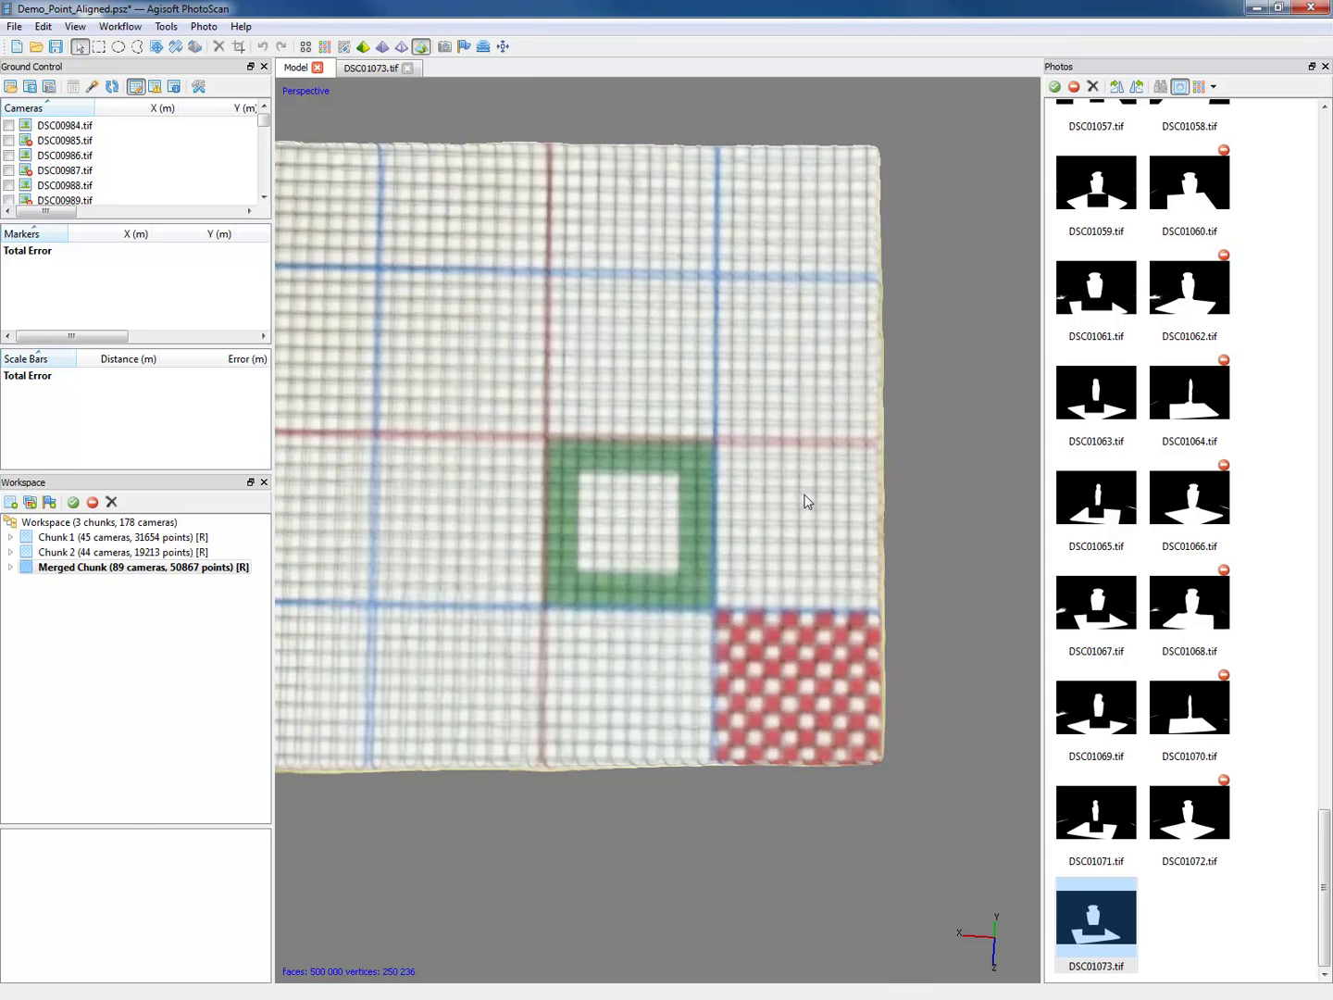
left_click_drag(587, 589, 371, 38)
- Switch to shaded rendering and zoom onto the green square and red checker corner
left_click(362, 45)
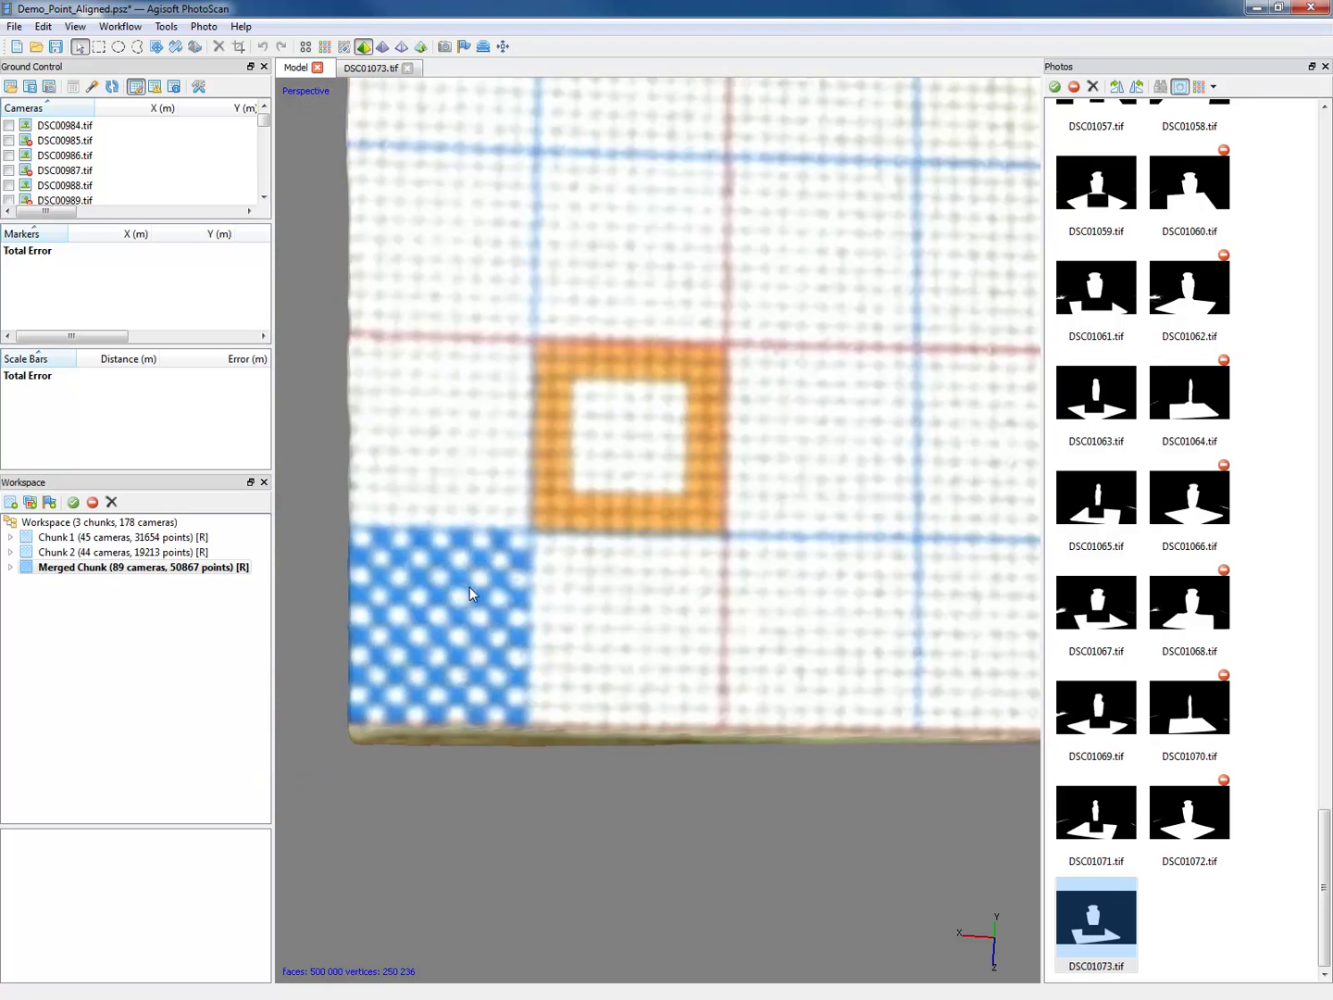
left_click_drag(609, 580, 565, 572)
scroll(559, 570, "down", 5)
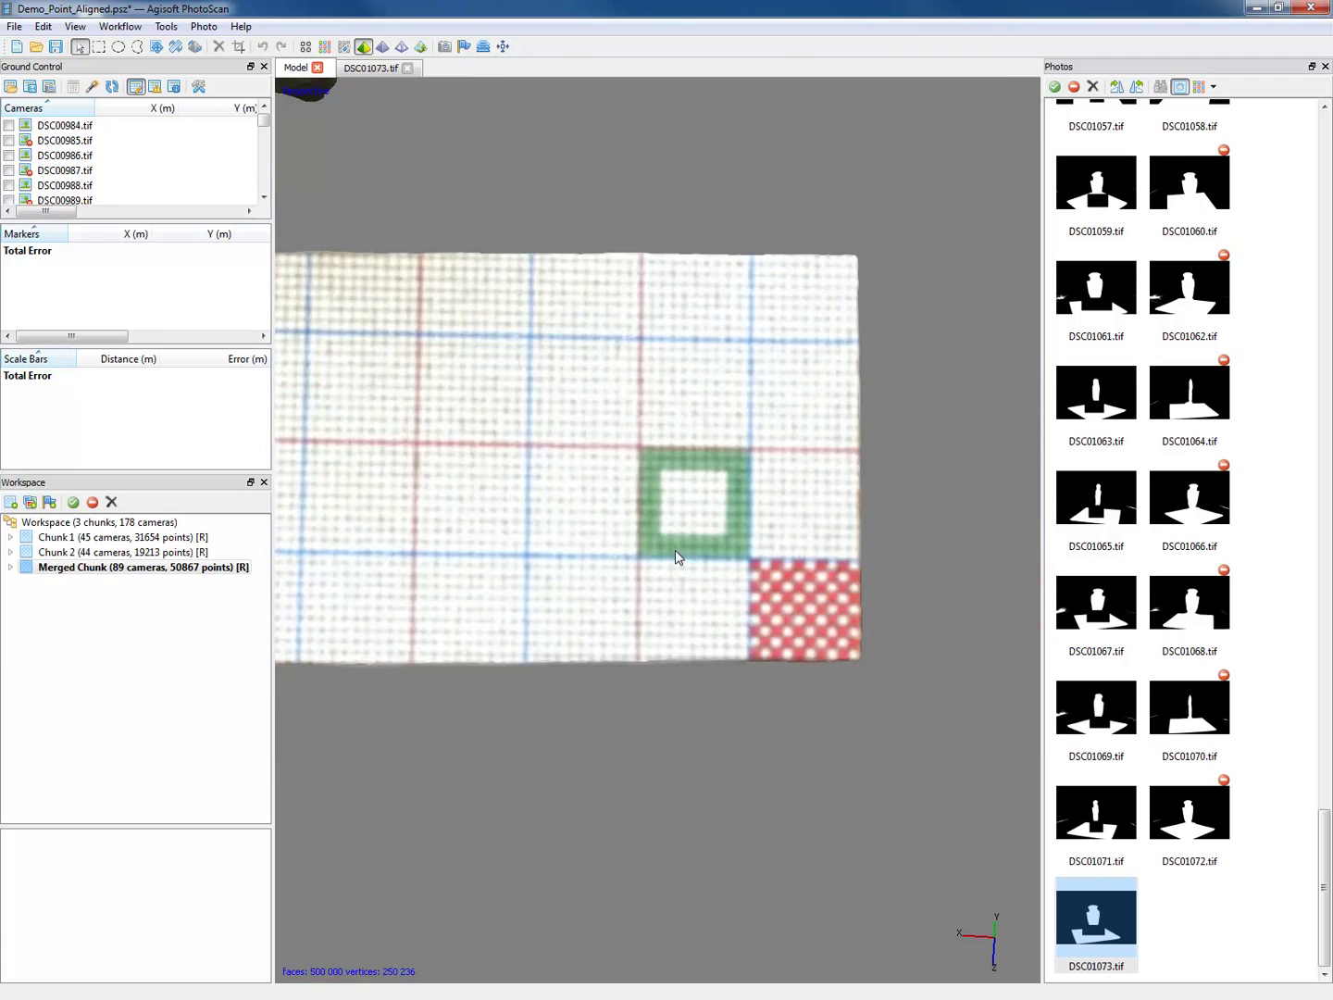
left_click_drag(676, 556, 646, 545)
left_click_drag(545, 567, 716, 547)
left_click_drag(919, 637, 599, 513)
scroll(602, 539, "up", 10)
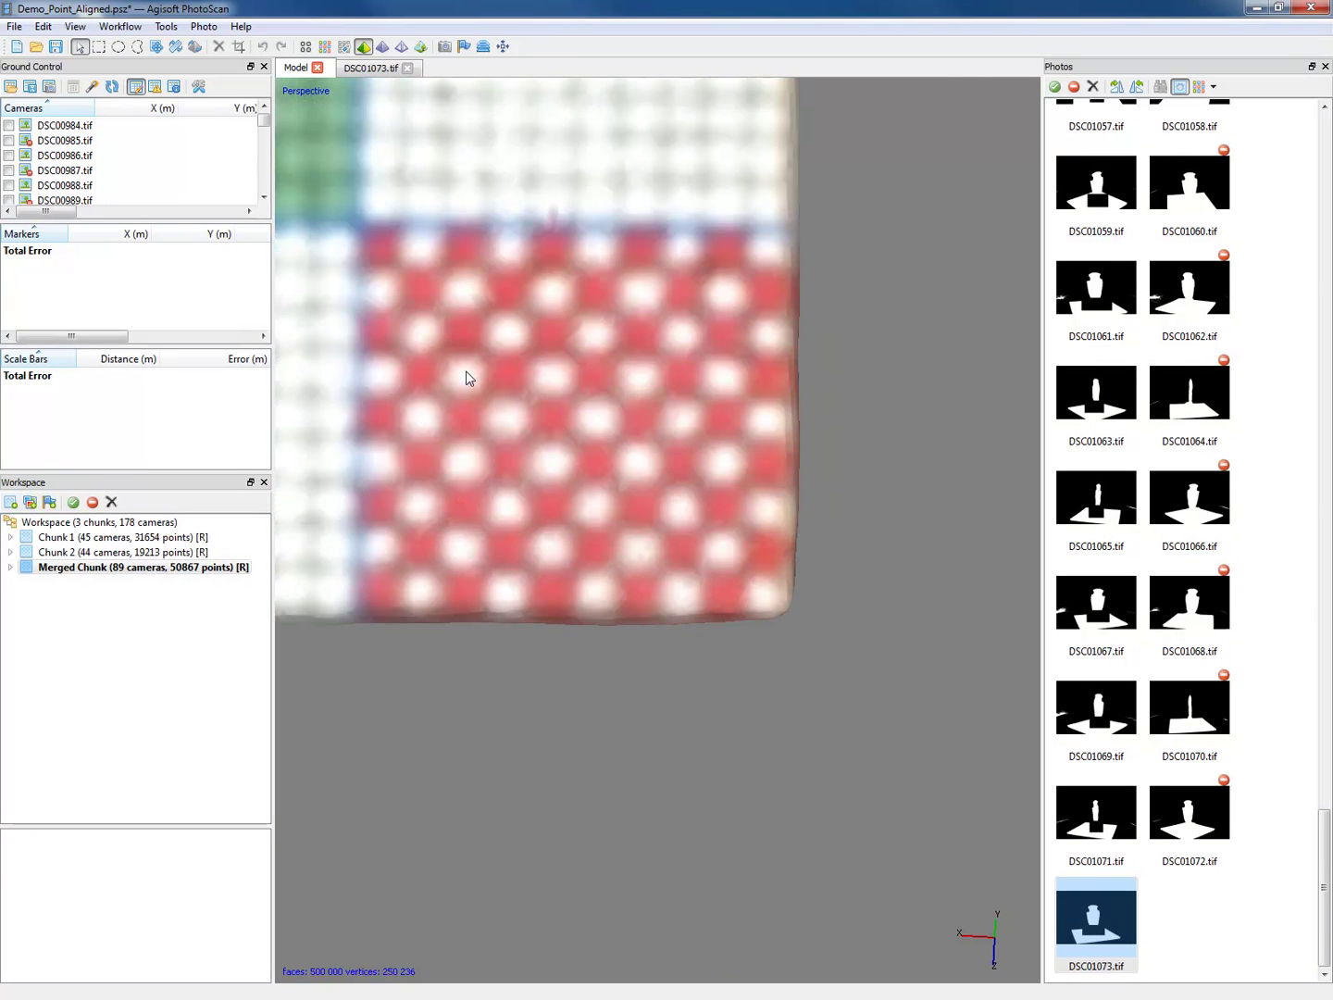
- Centre and zoom the shaded view on the green square and red patch corner
left_click_drag(688, 597, 610, 536)
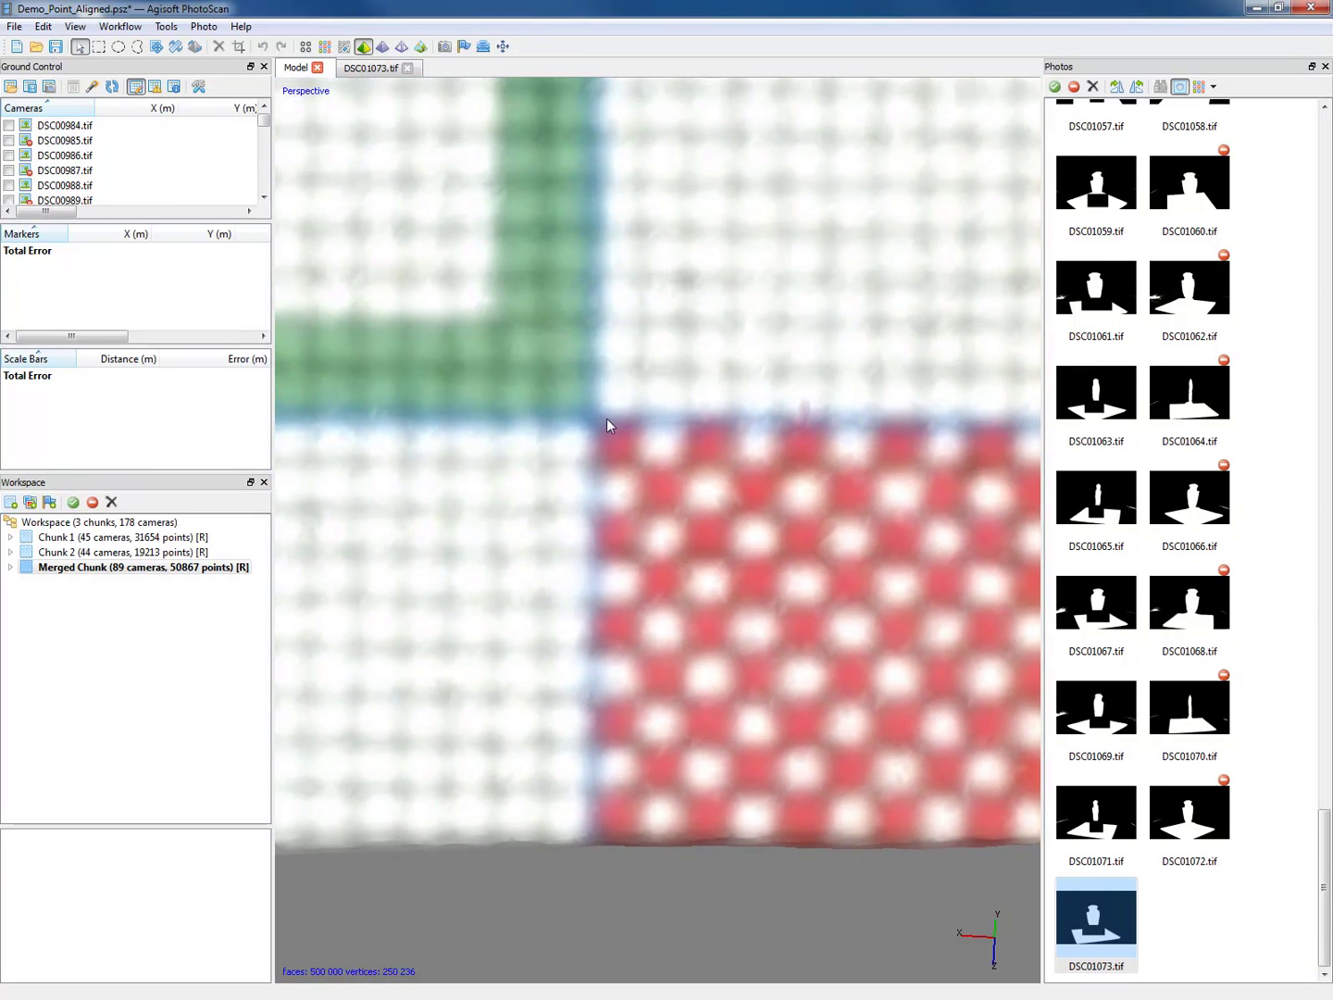
scroll(606, 420, "down", 4)
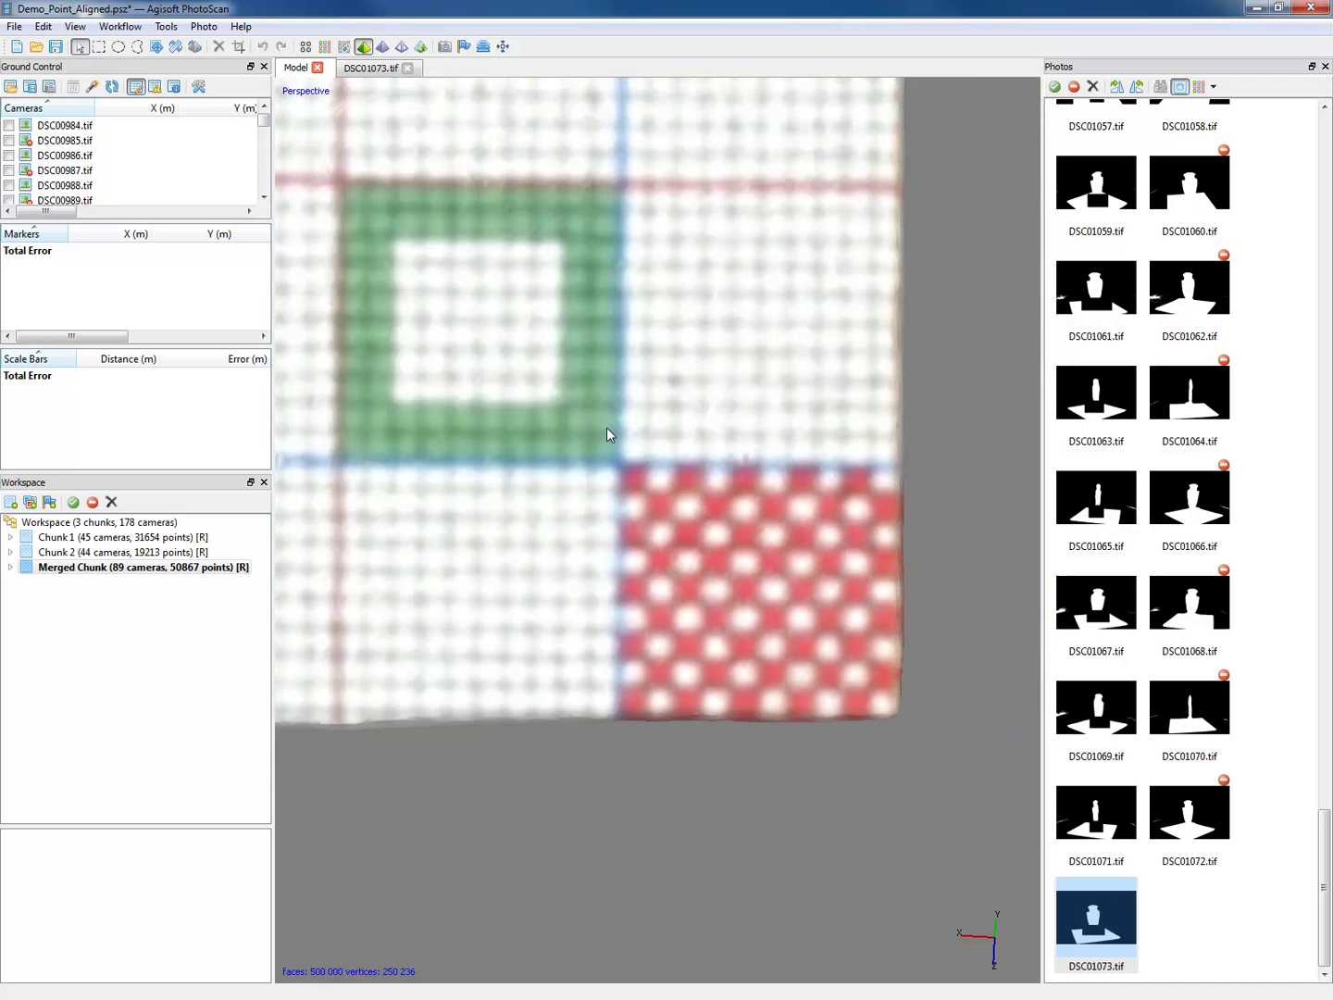
scroll(626, 501, "up", 3)
scroll(626, 500, "down", 4)
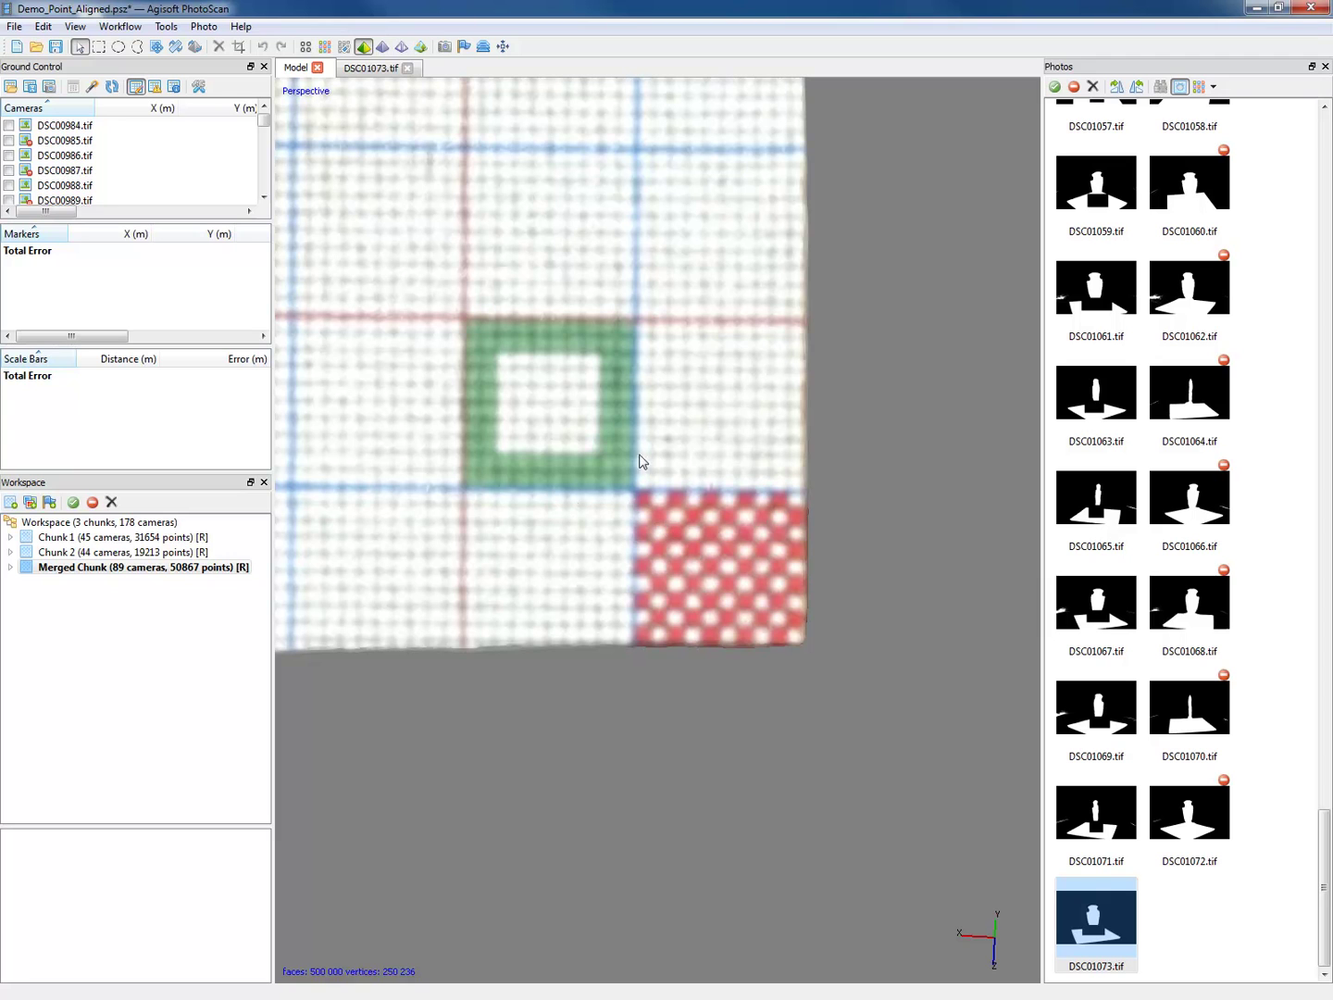
right_click(634, 492)
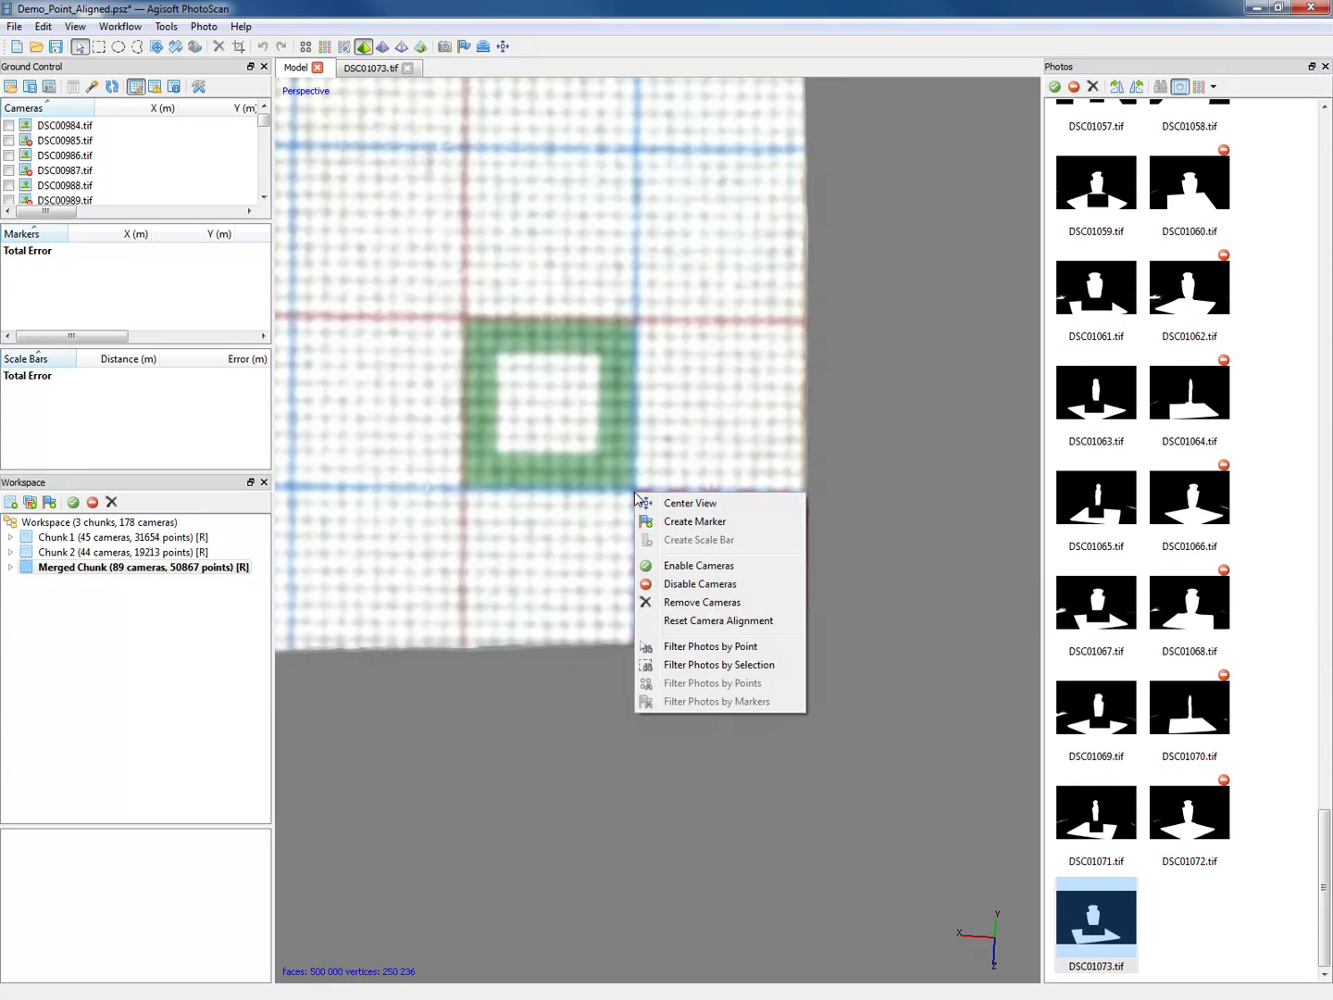
left_click(638, 504)
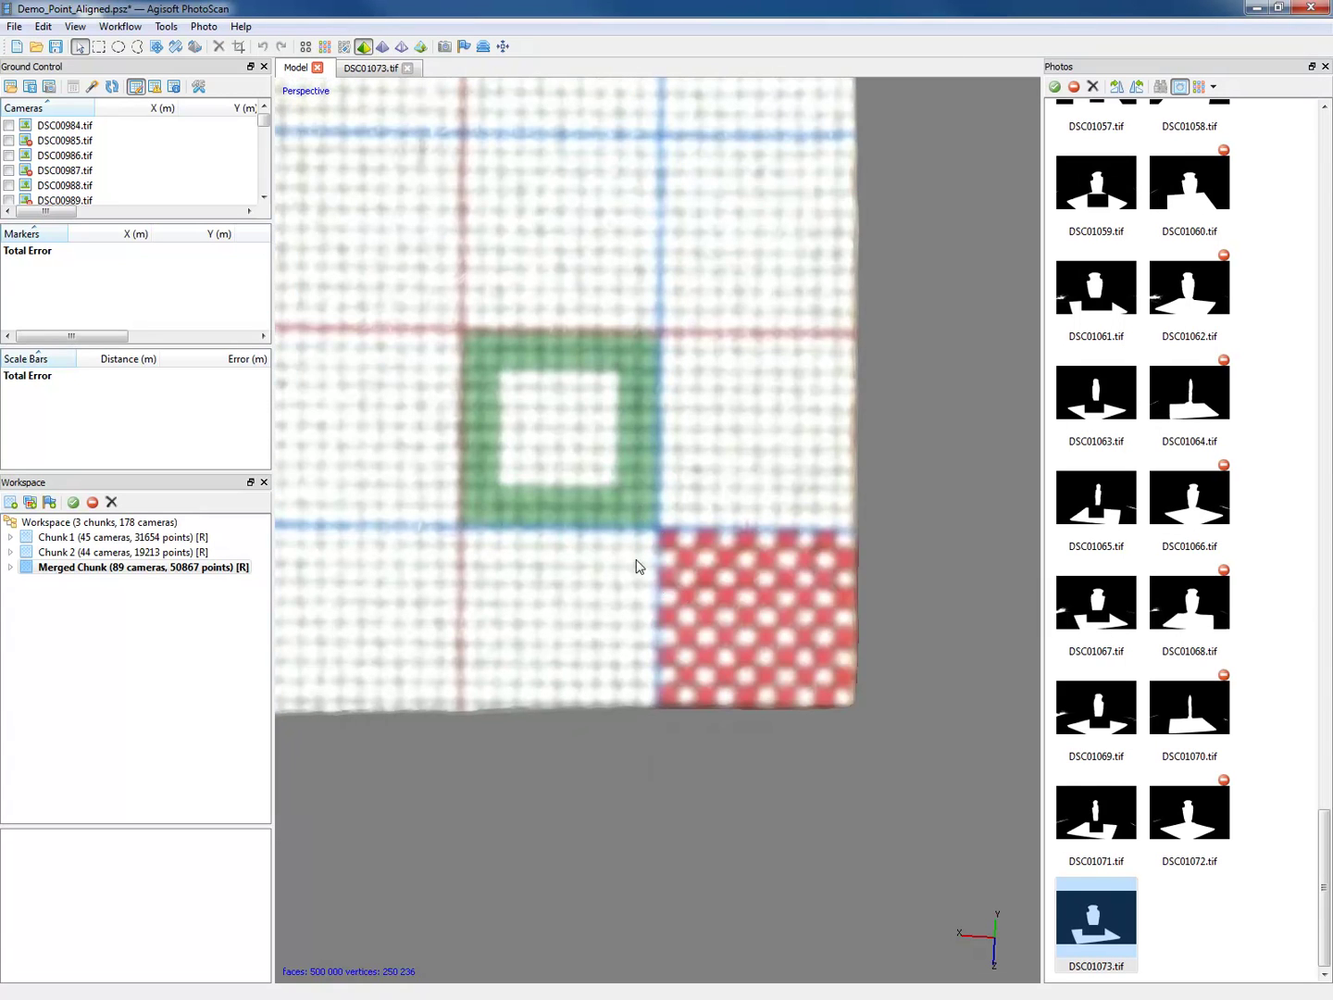
scroll(686, 585, "up", 5)
scroll(687, 583, "up", 2)
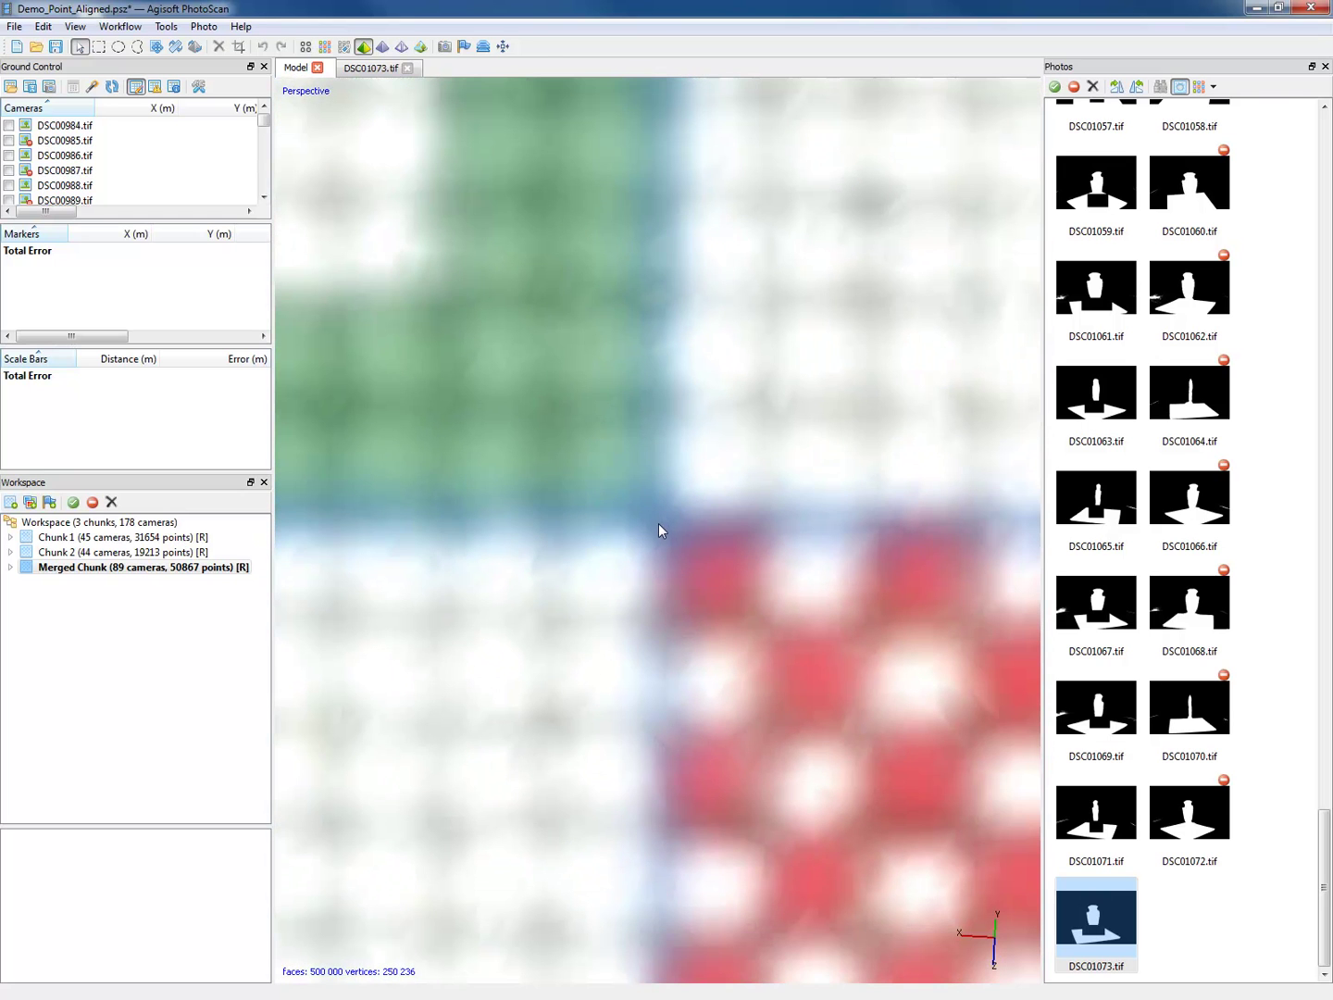
left_click(421, 46)
left_click(362, 50)
left_click(362, 50)
- Create marker point 1 at the green–red corner and turn on Show Markers
right_click(662, 516)
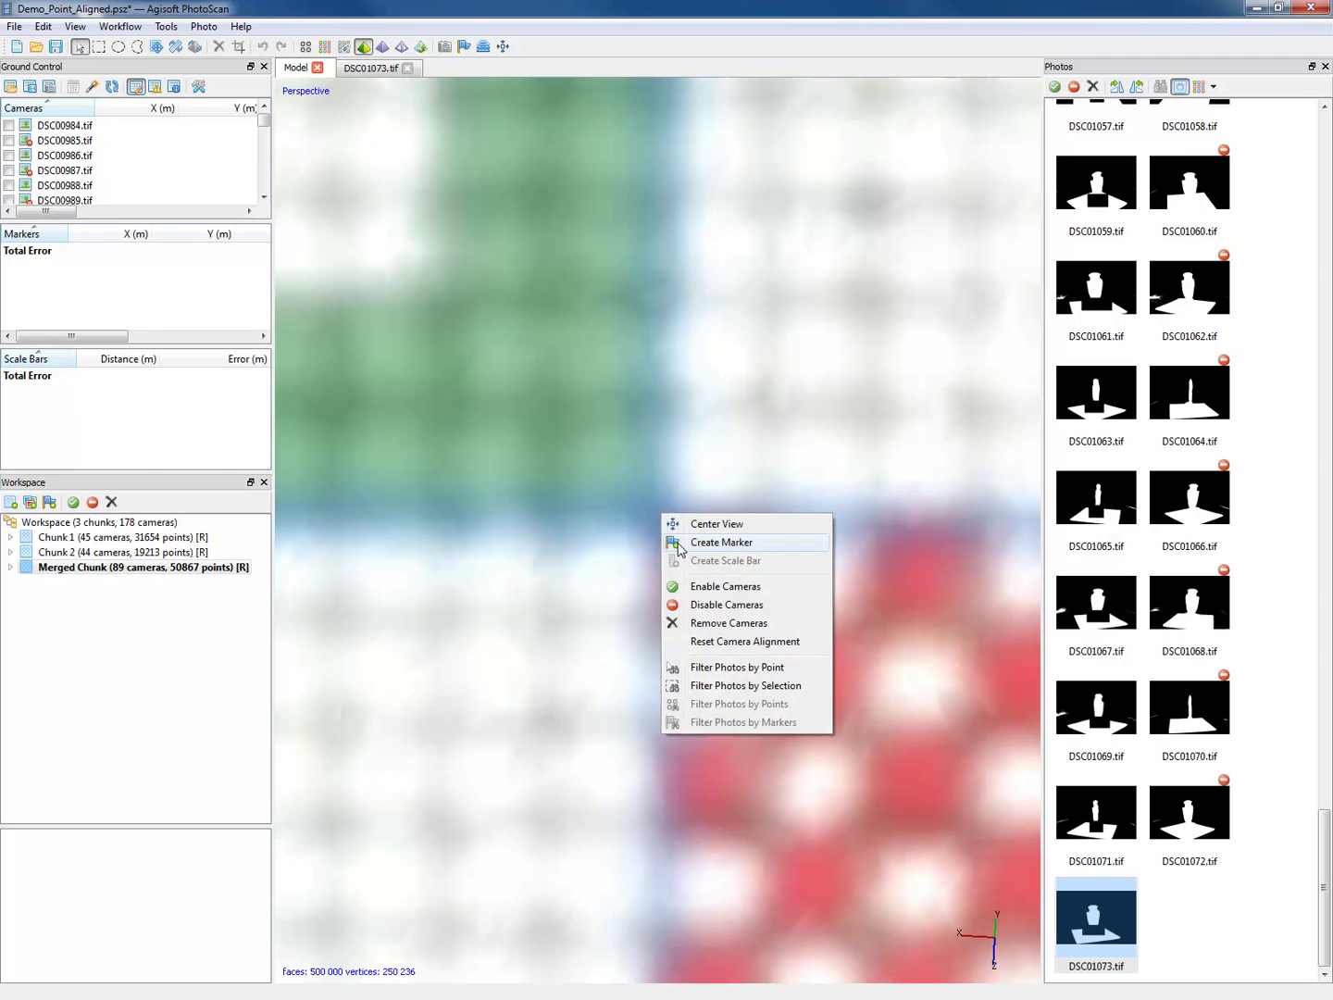
left_click(679, 542)
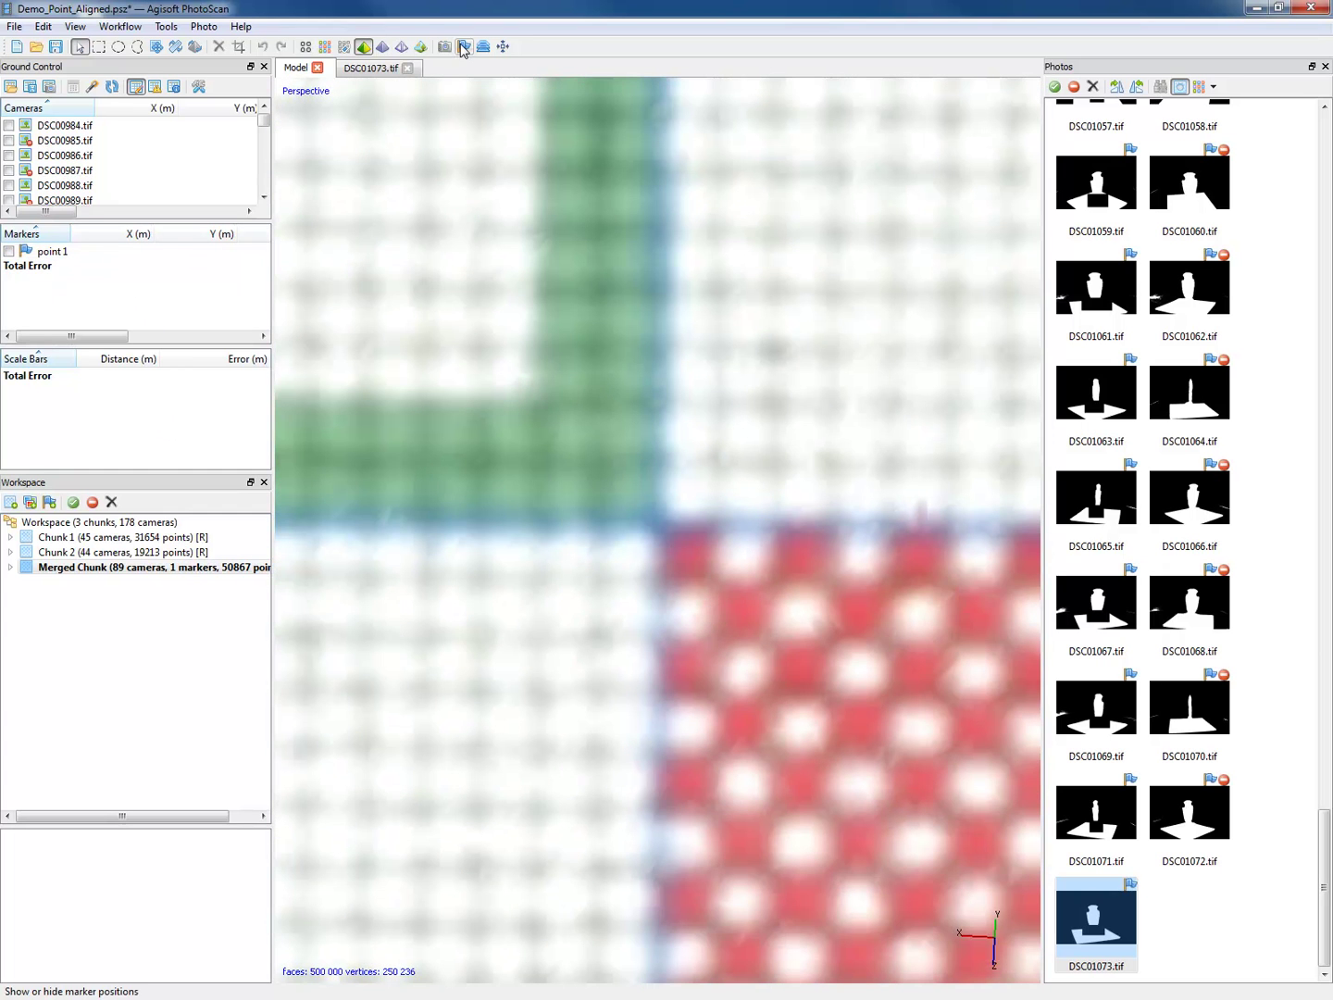
left_click(463, 47)
scroll(664, 499, "down", 5)
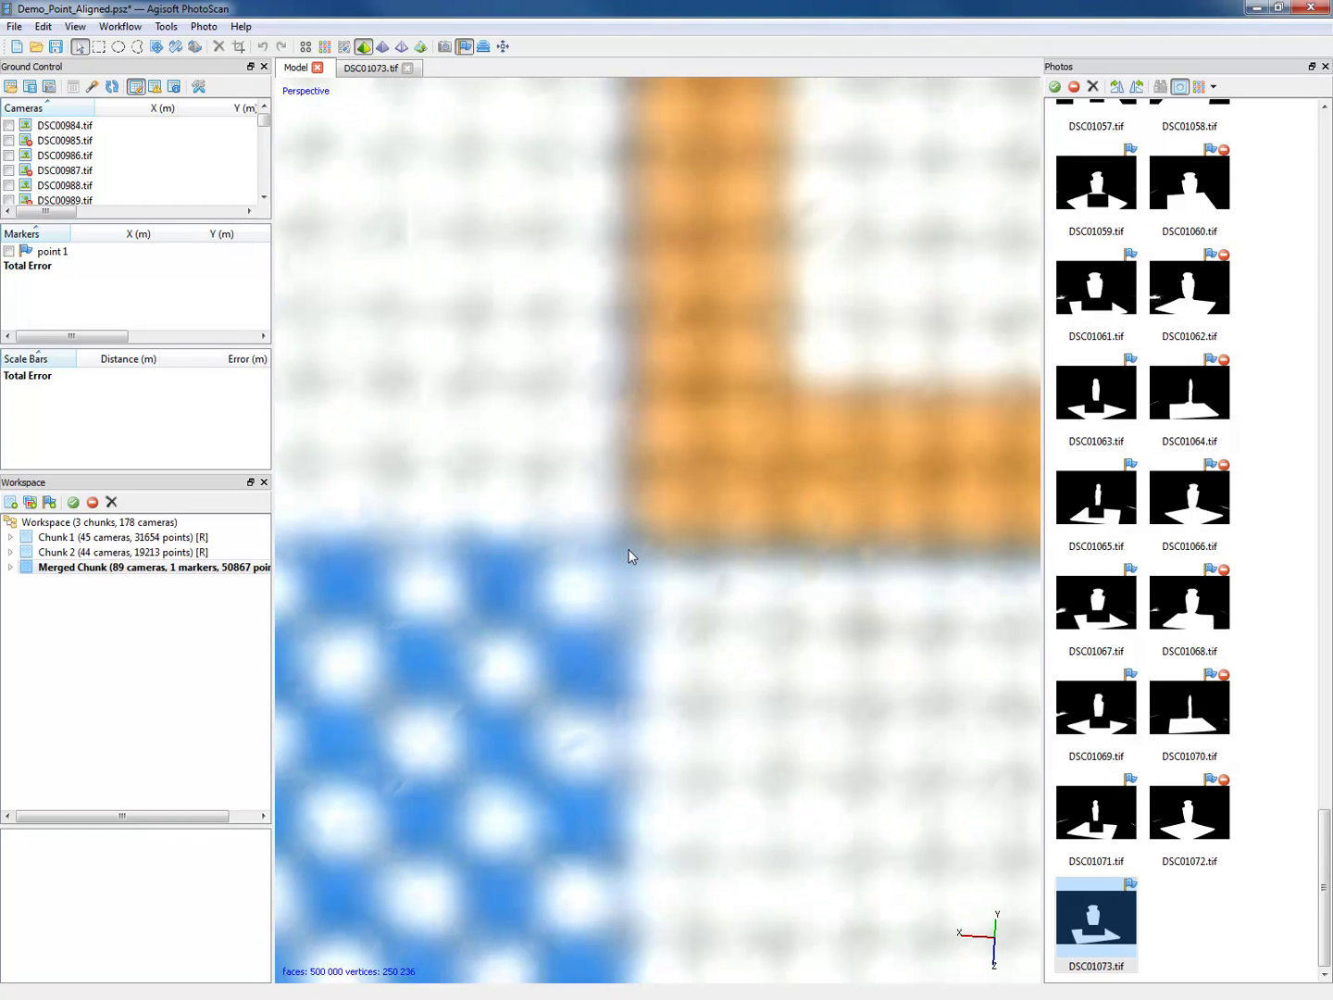
- Create marker point 2 at the orange–blue corner, then zoom out to the whole board
right_click(626, 554)
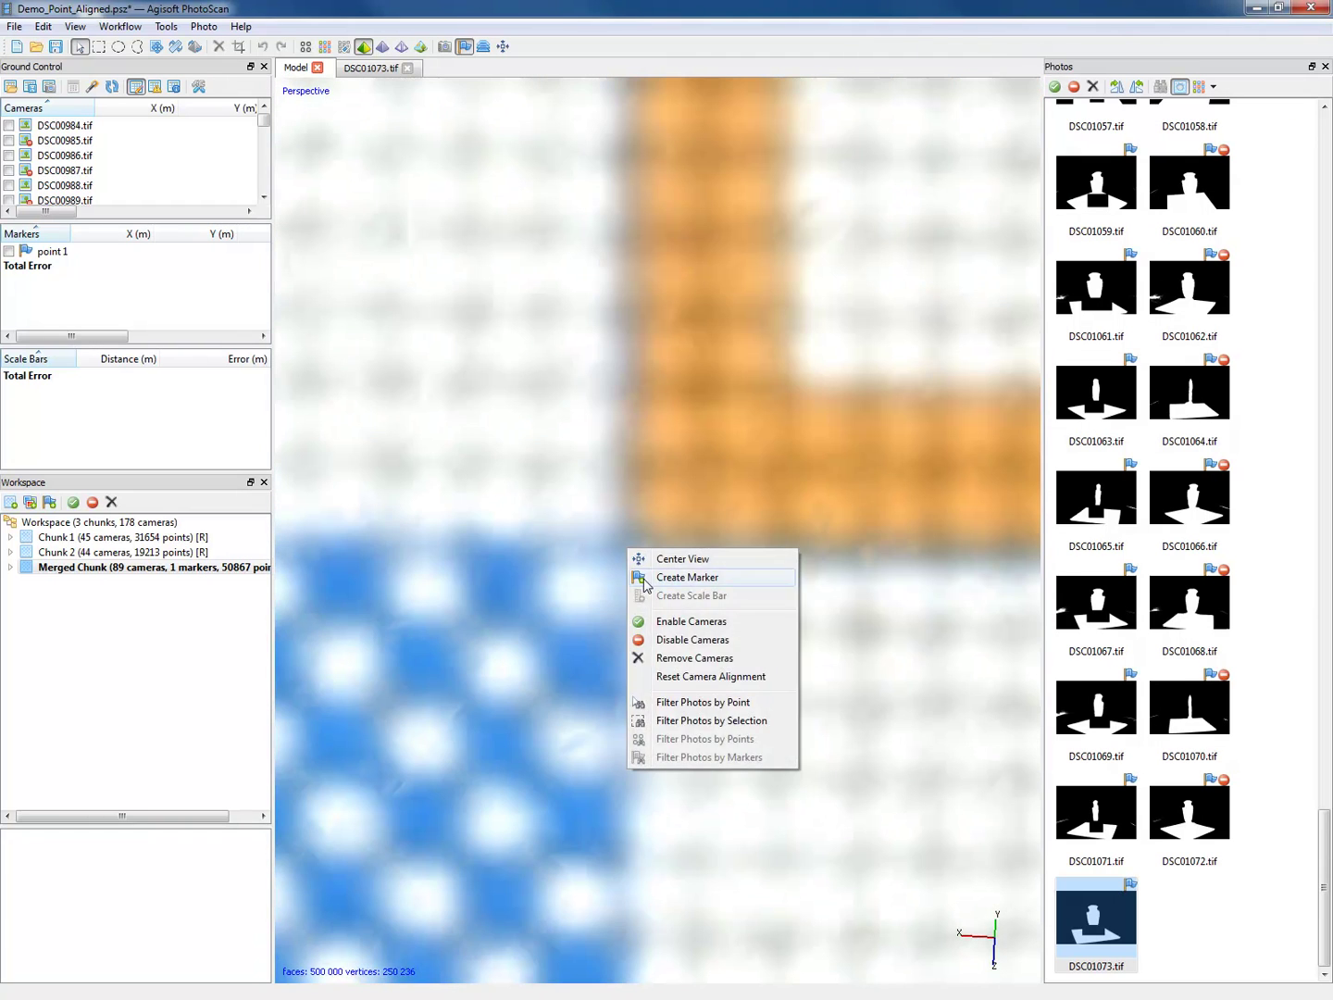
left_click(687, 577)
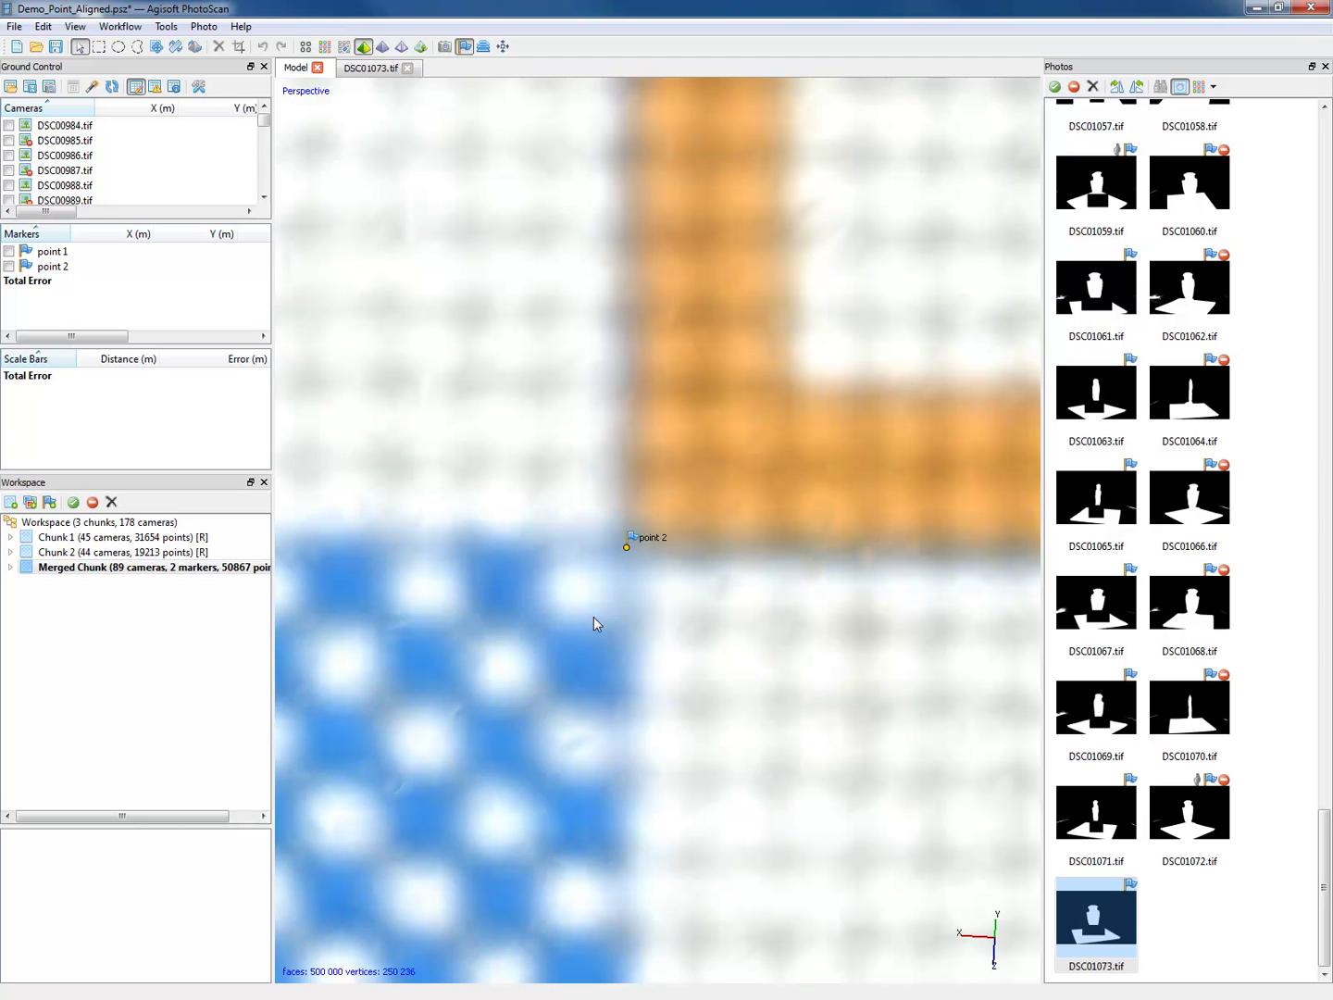
scroll(801, 553, "down", 10)
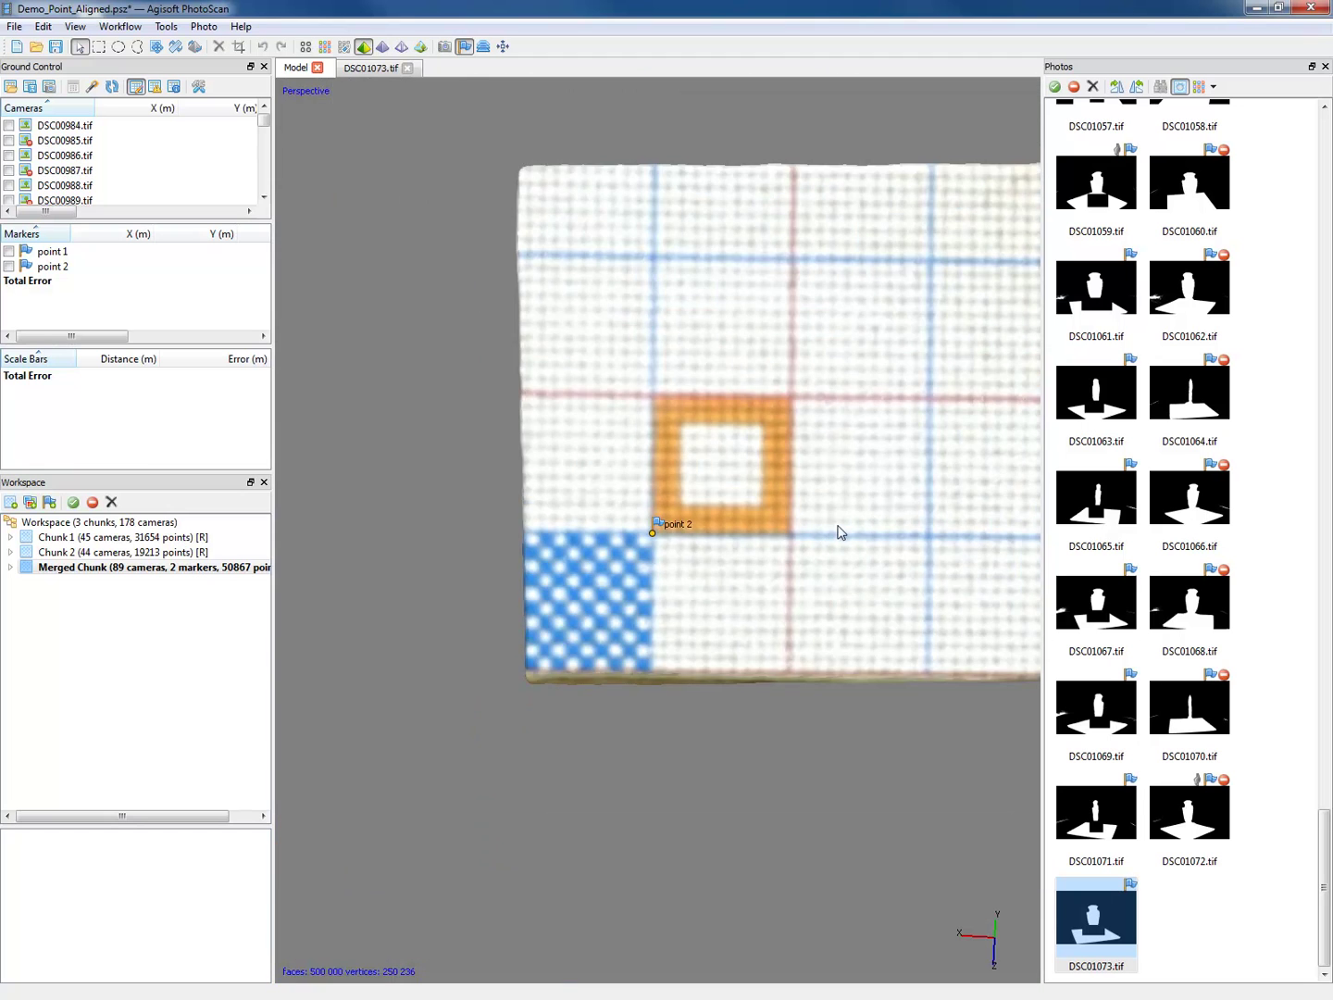
left_click_drag(801, 532, 747, 529)
scroll(706, 578, "down", 2)
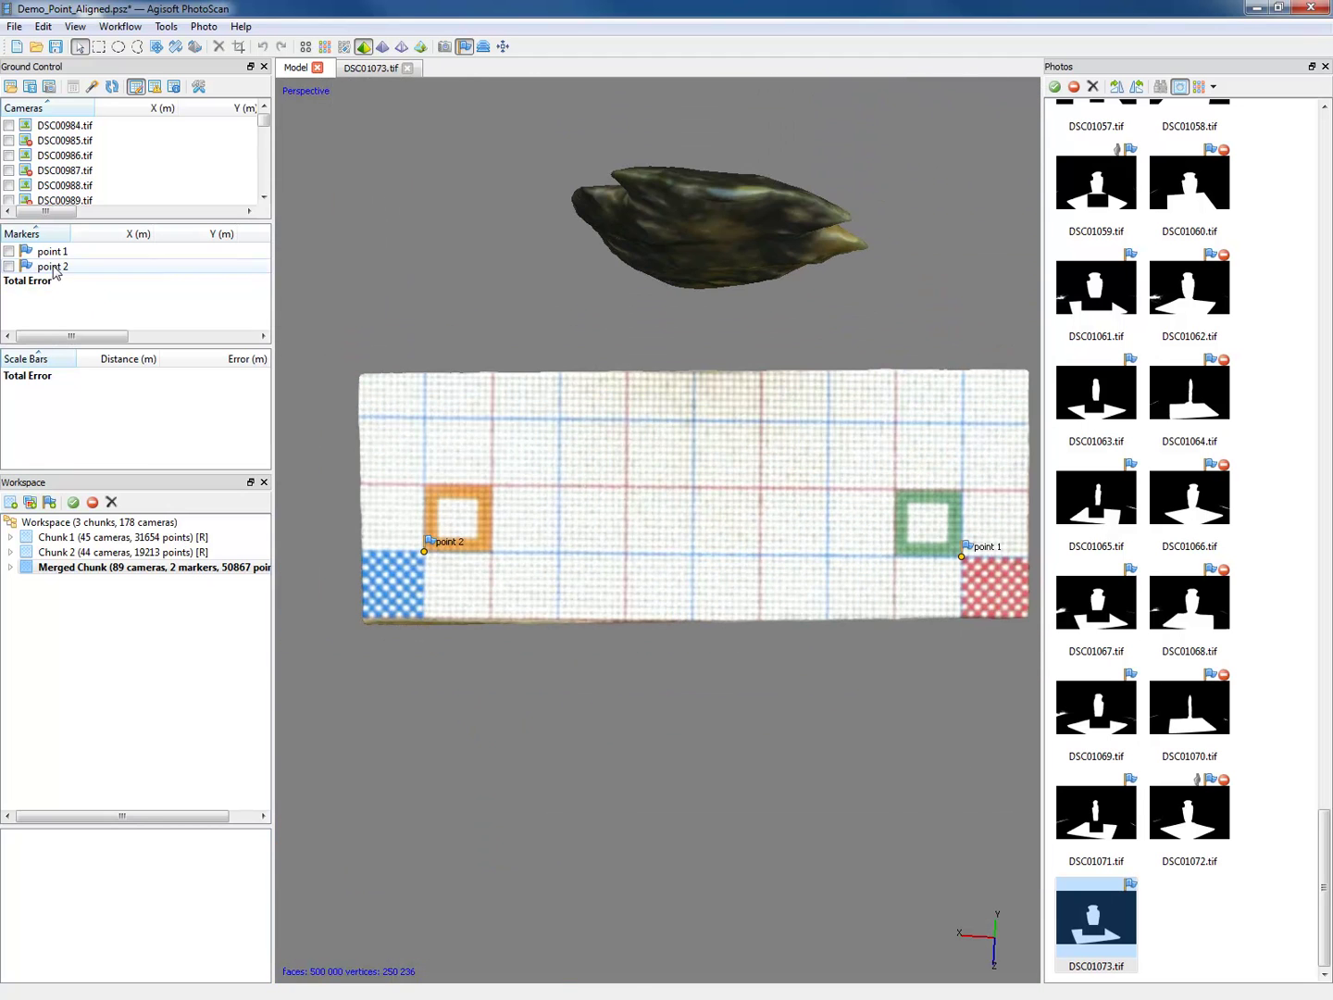
- Select markers point 2 and point 1 and create scale bar scale 1 between them
left_click(137, 45)
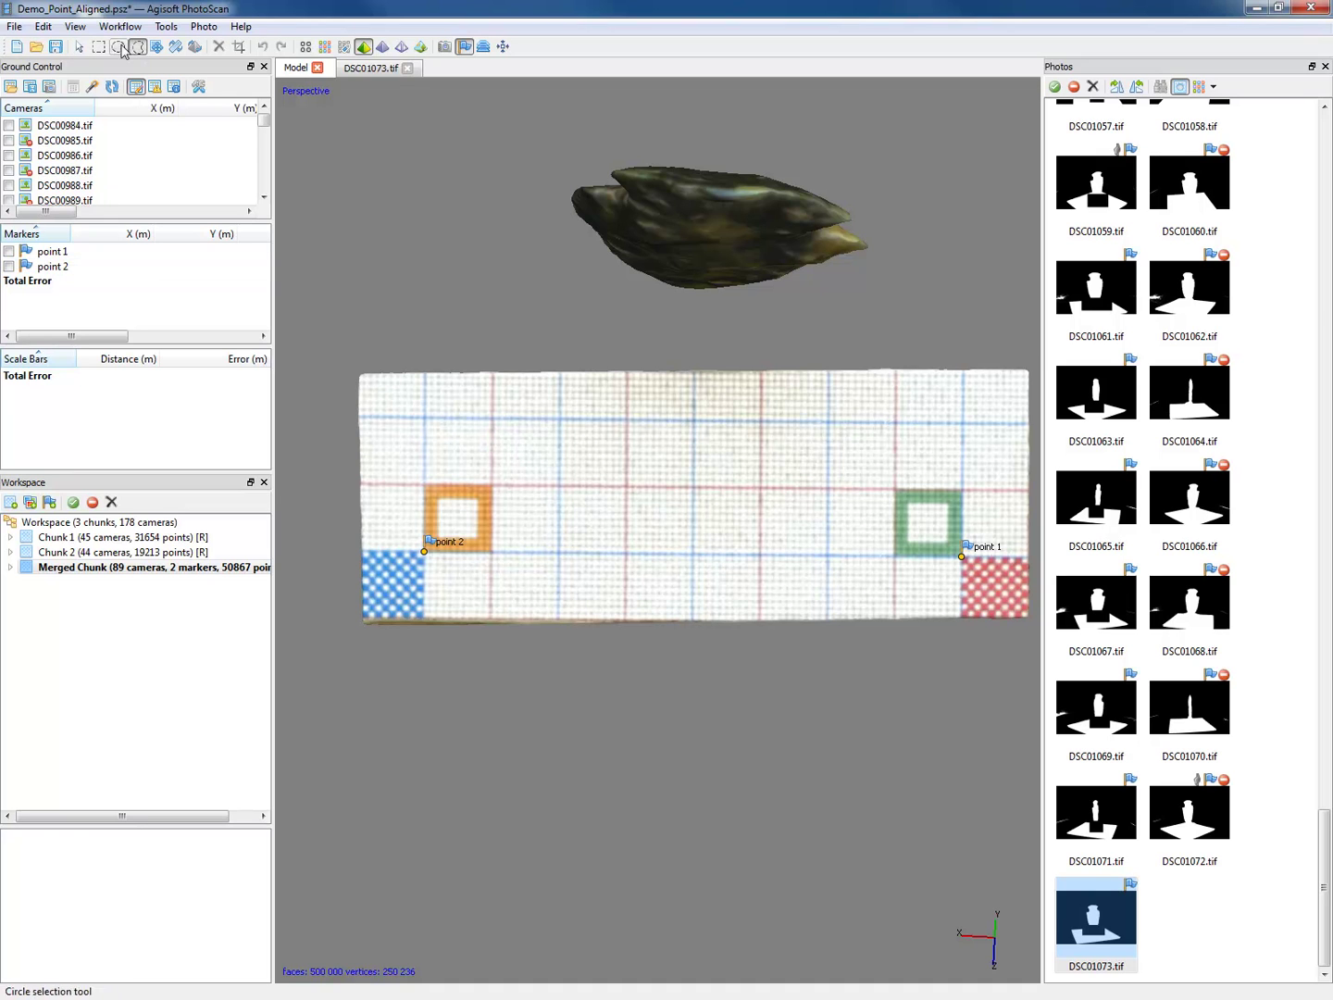
left_click(425, 553)
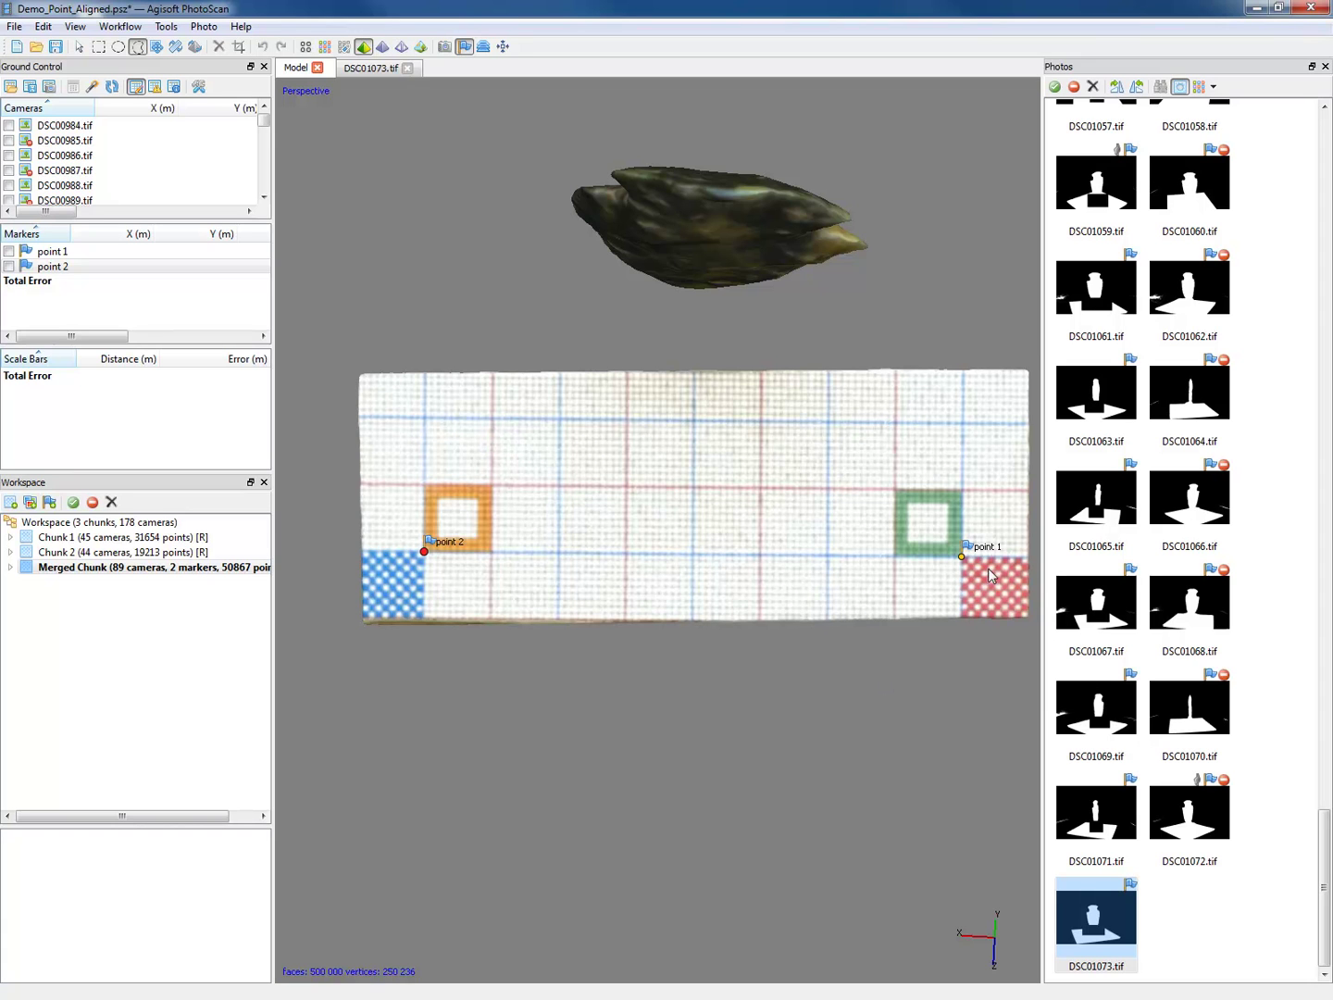
left_click(962, 557)
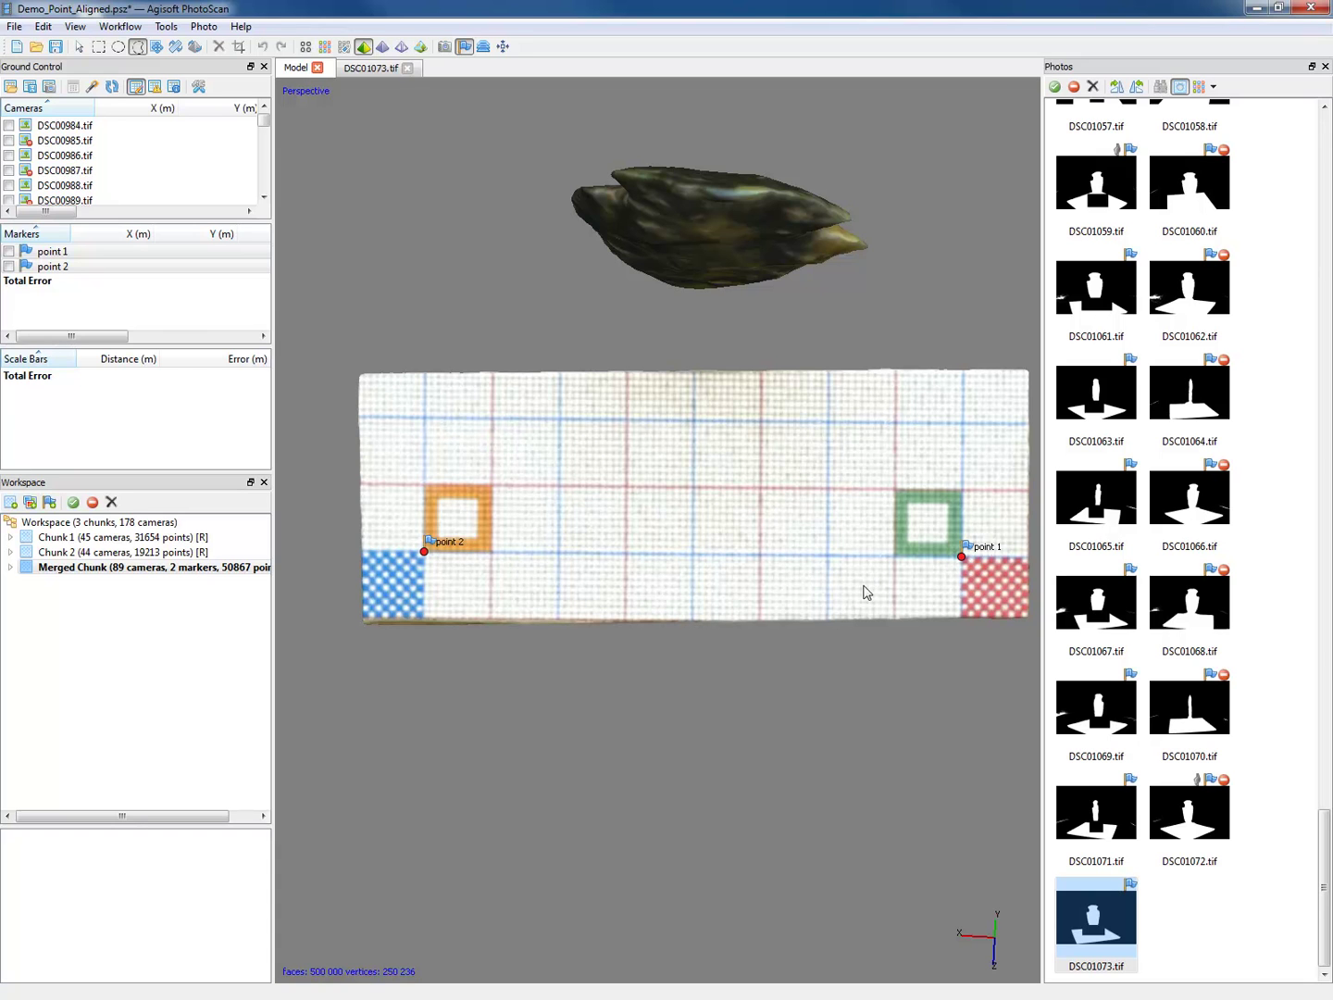
right_click(703, 395)
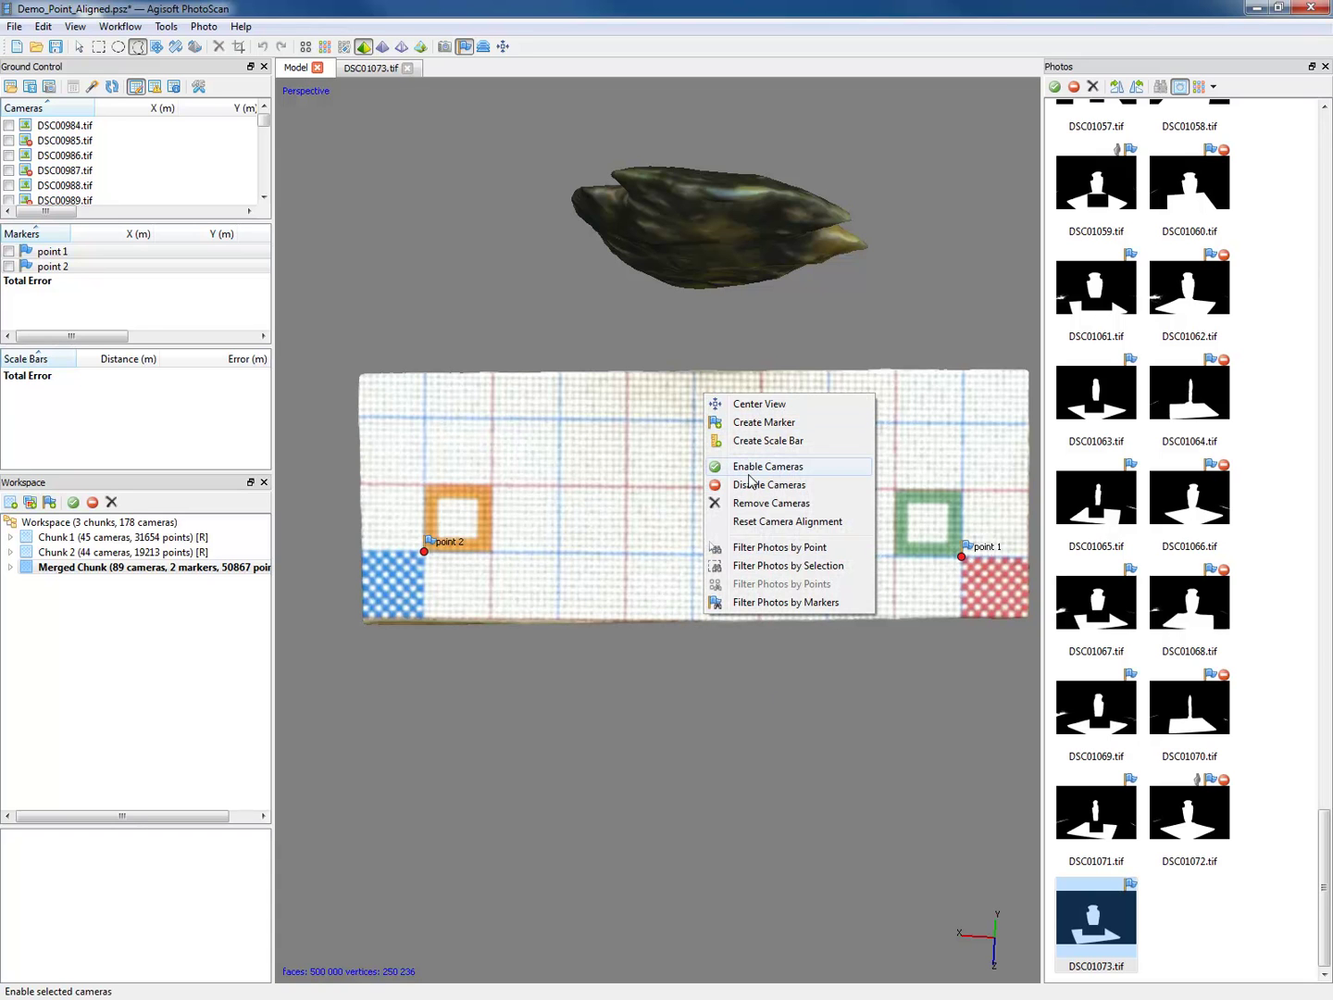
left_click(787, 442)
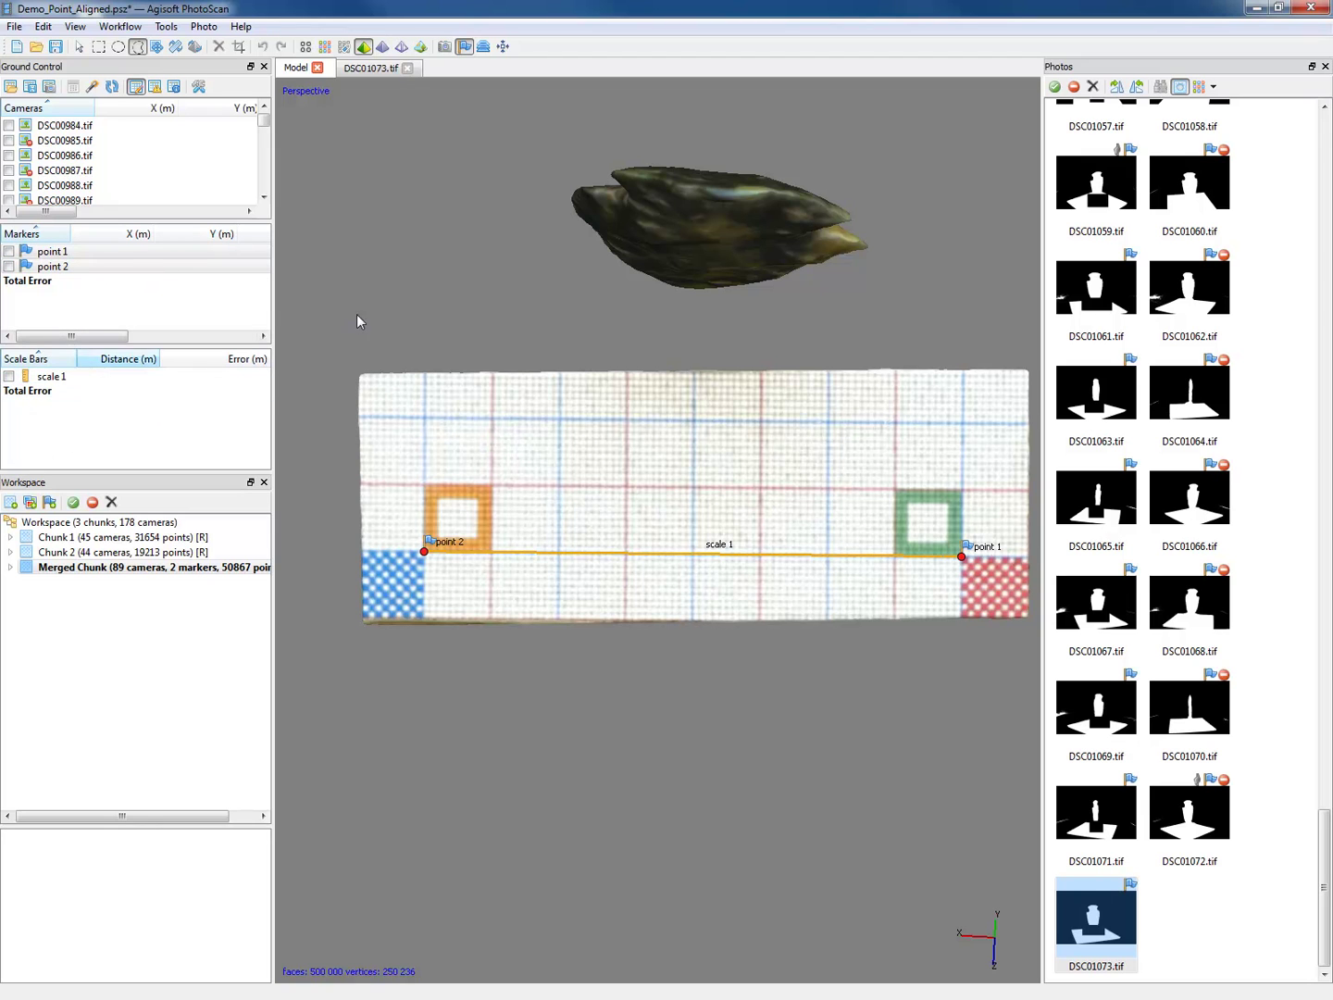
- Browse the Workflow, Tools and View menus, then tick scale 1 in the Scale Bars pane
left_click(132, 28)
mouse_move(171, 29)
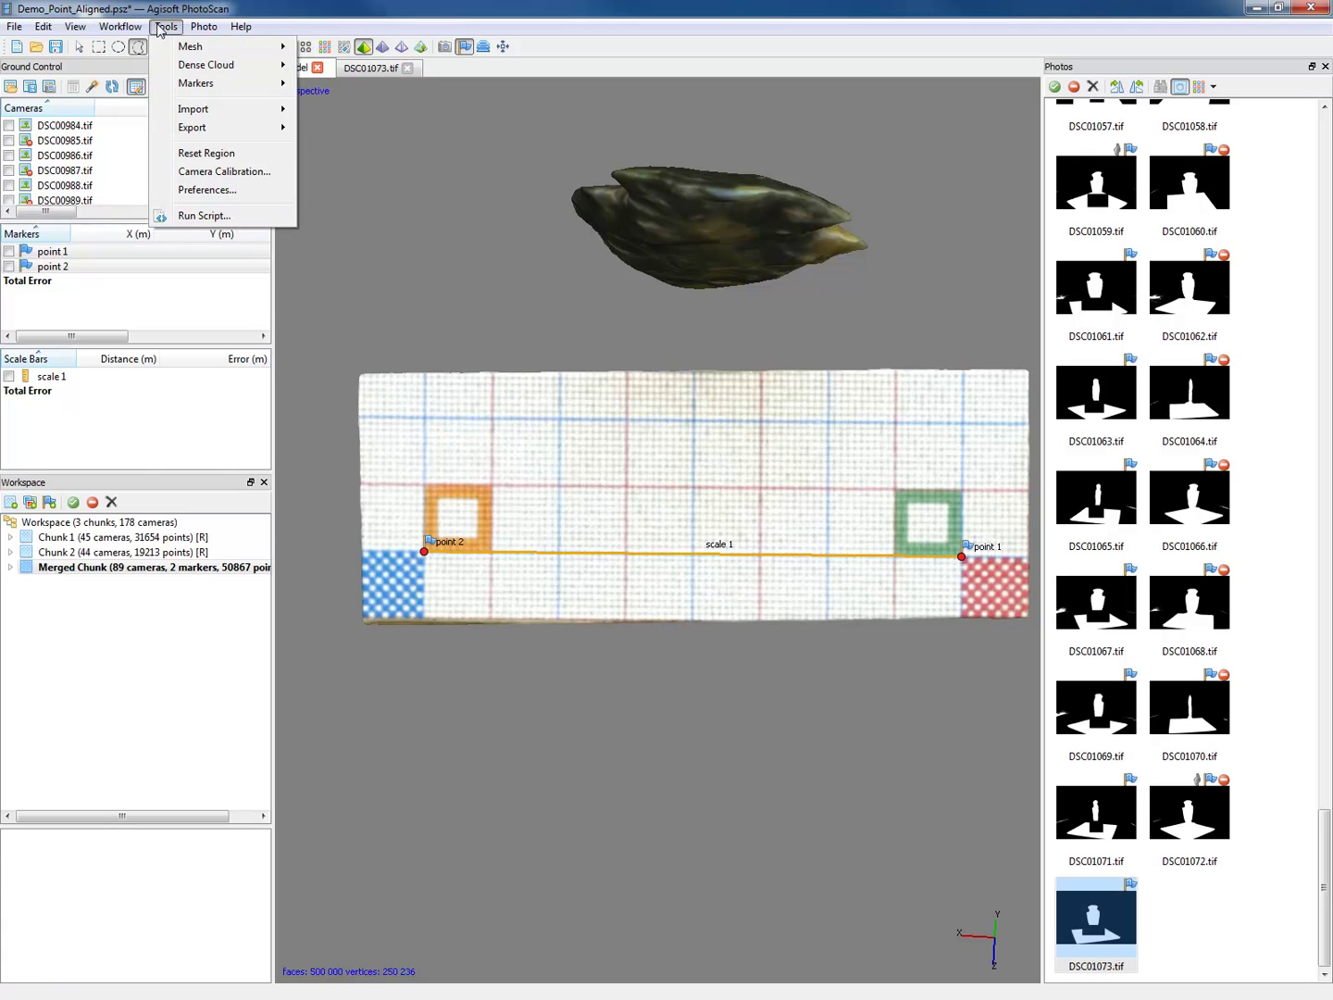
mouse_move(75, 28)
mouse_move(185, 246)
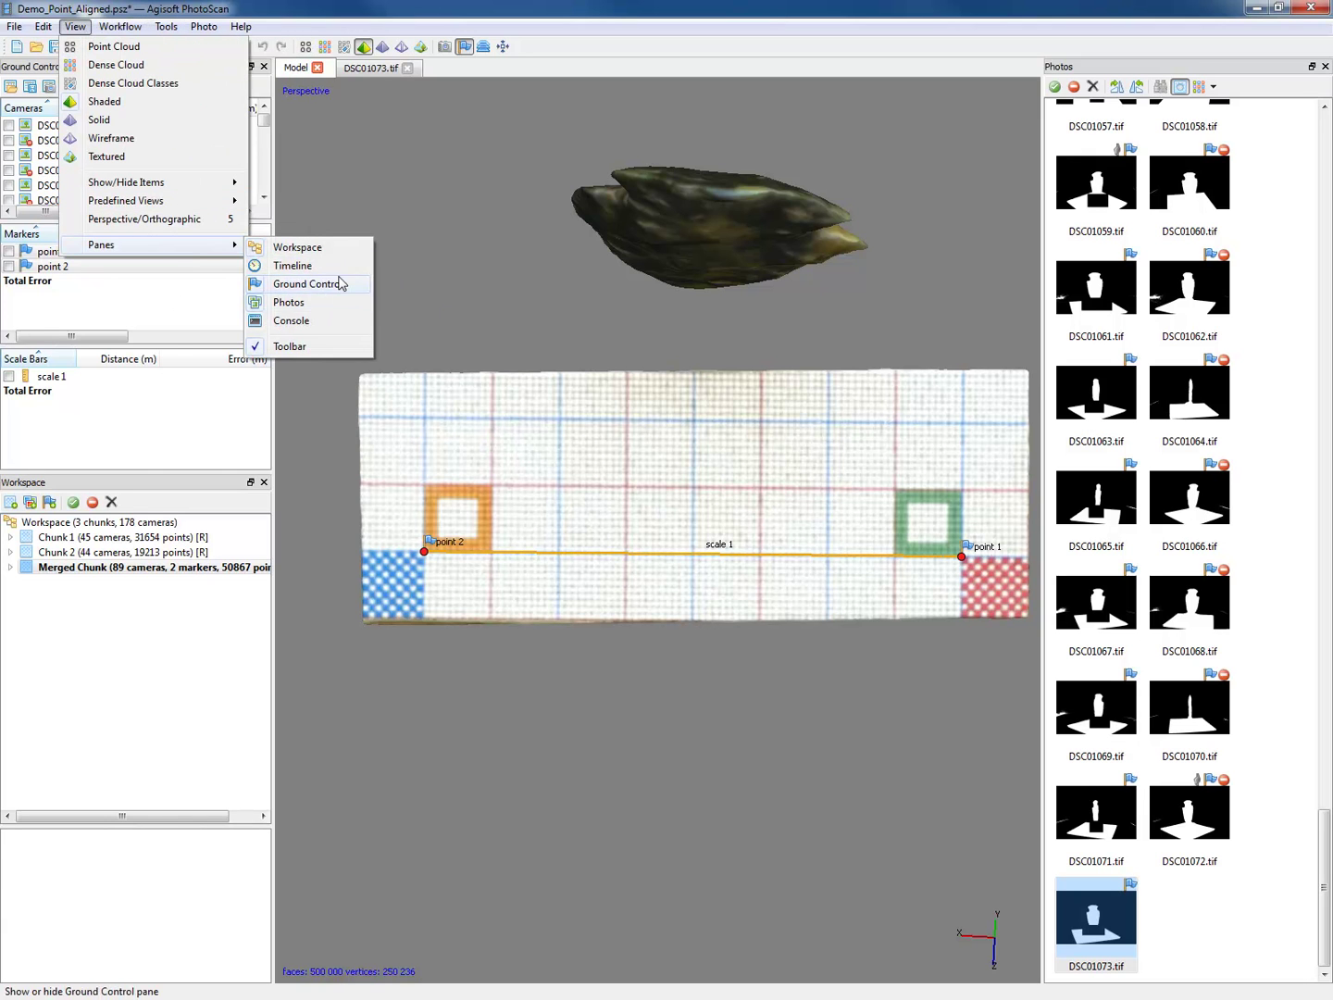
left_click(216, 671)
left_click(9, 375)
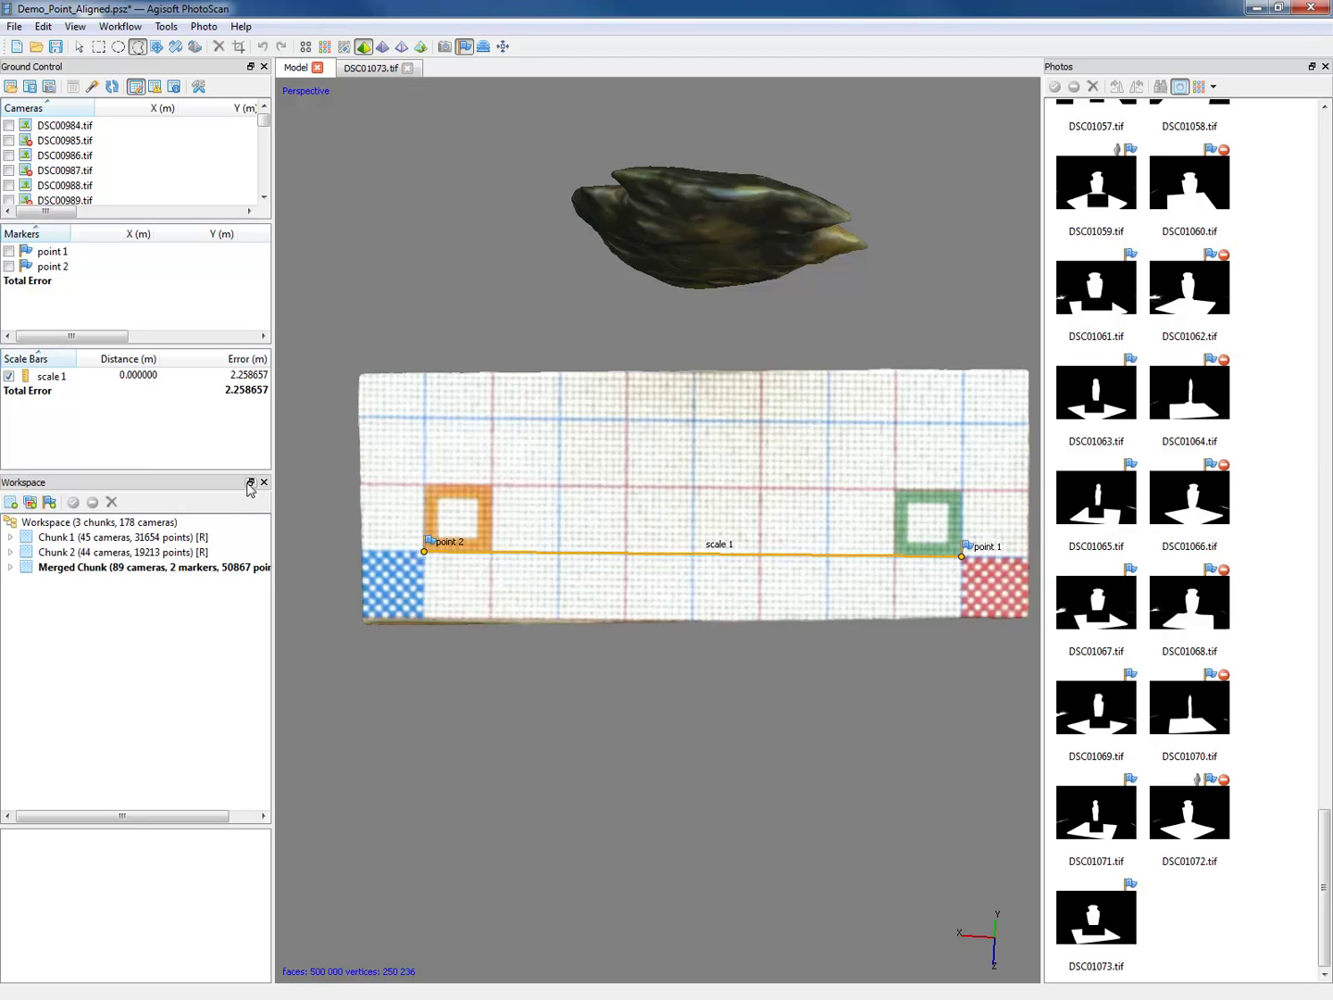
- Set scale 1's distance to 0.08 m and update the scaling so its error reads zero
left_click(149, 380)
left_click(139, 375)
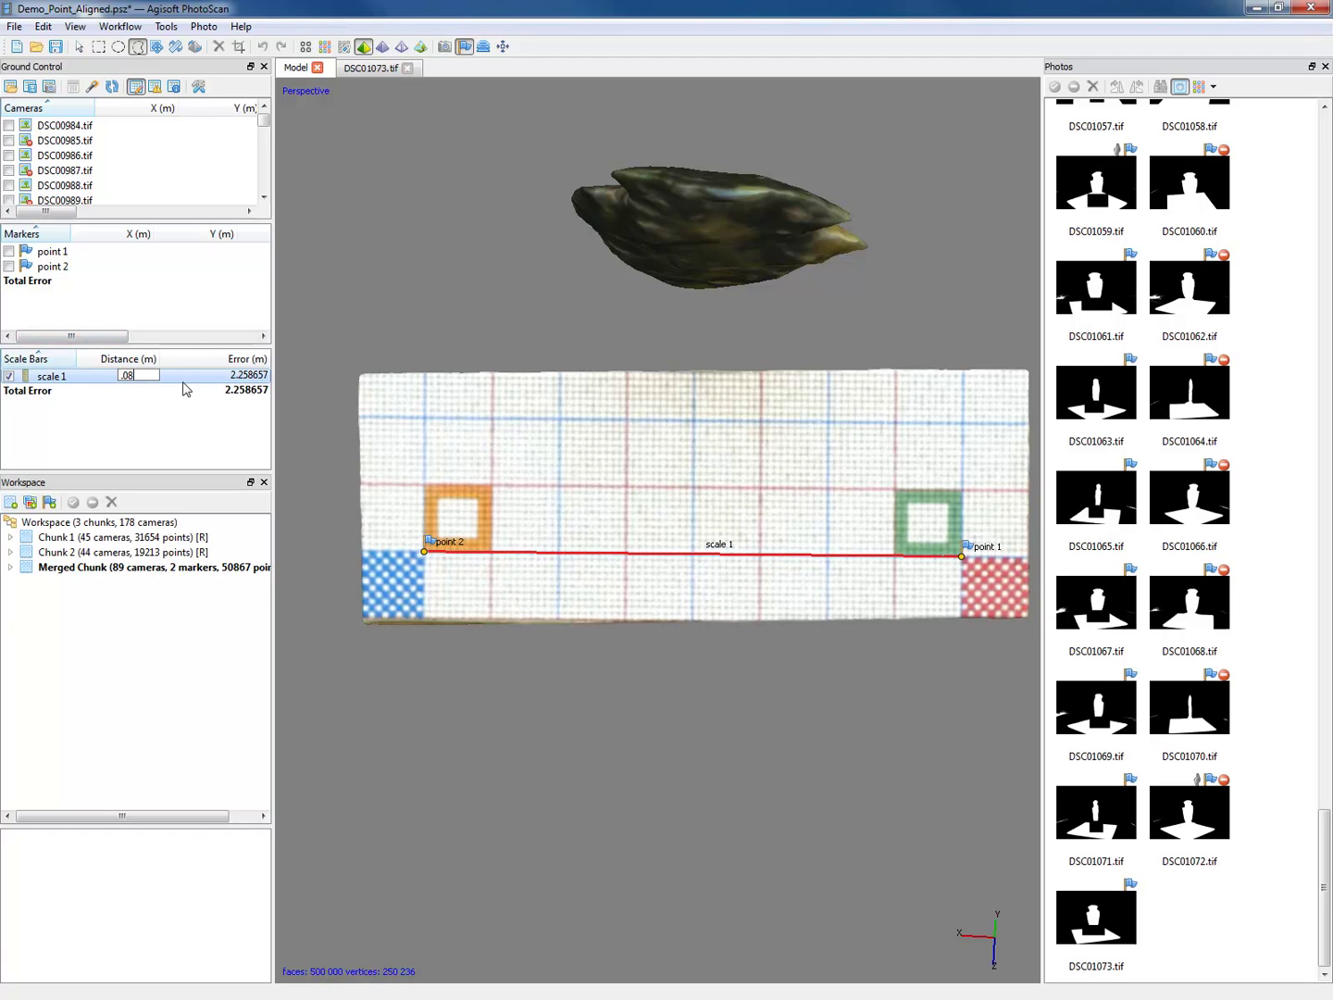
key("Return")
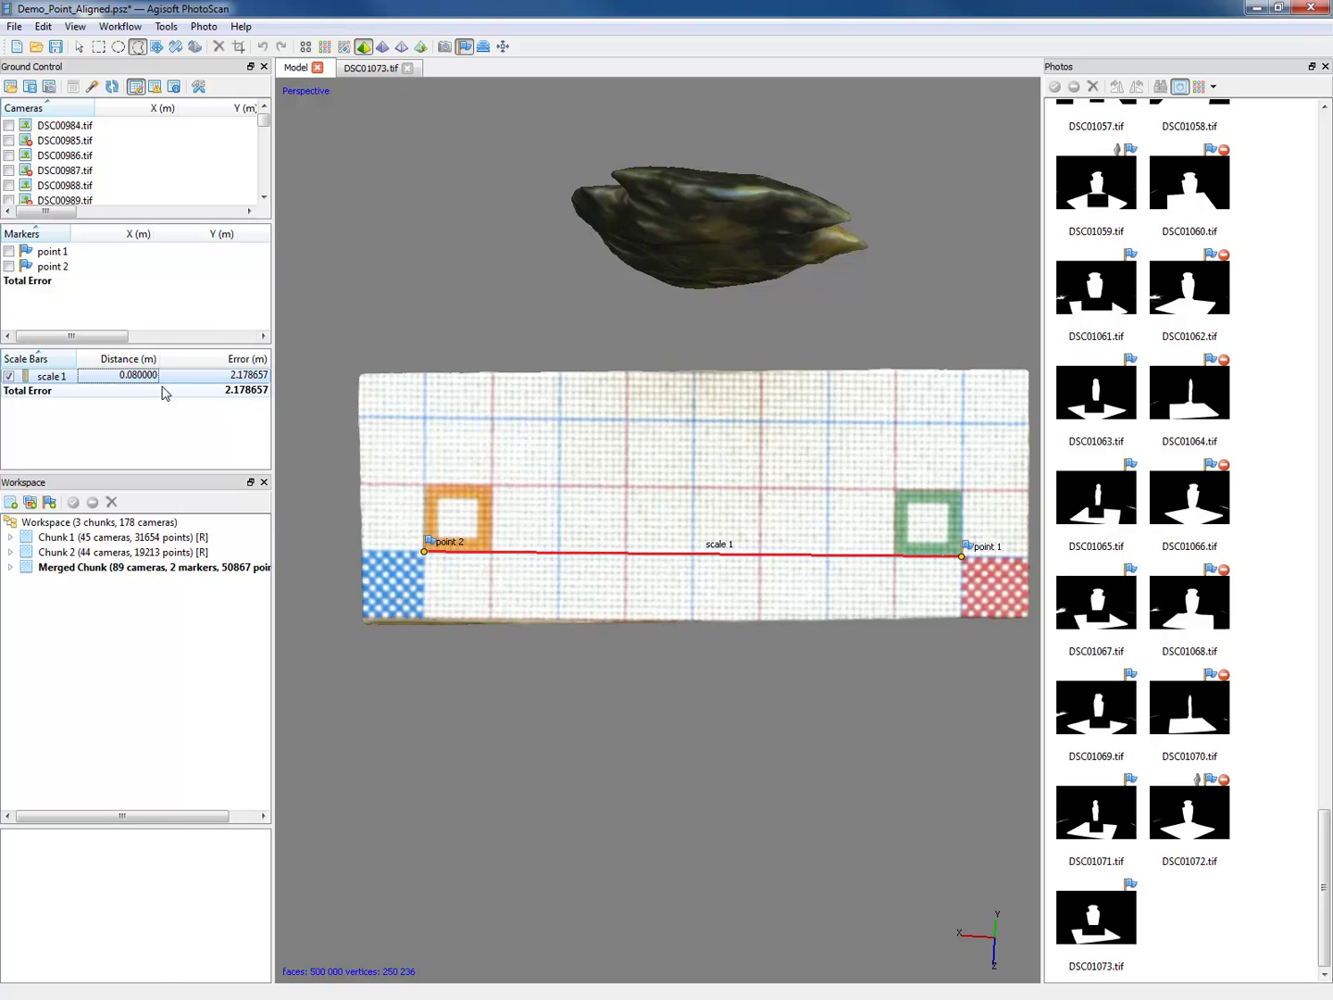
left_click(112, 93)
scroll(749, 570, "up", 5)
- Deselect the scale bar and tilt the view so the arrowhead faces forward
left_click(679, 784)
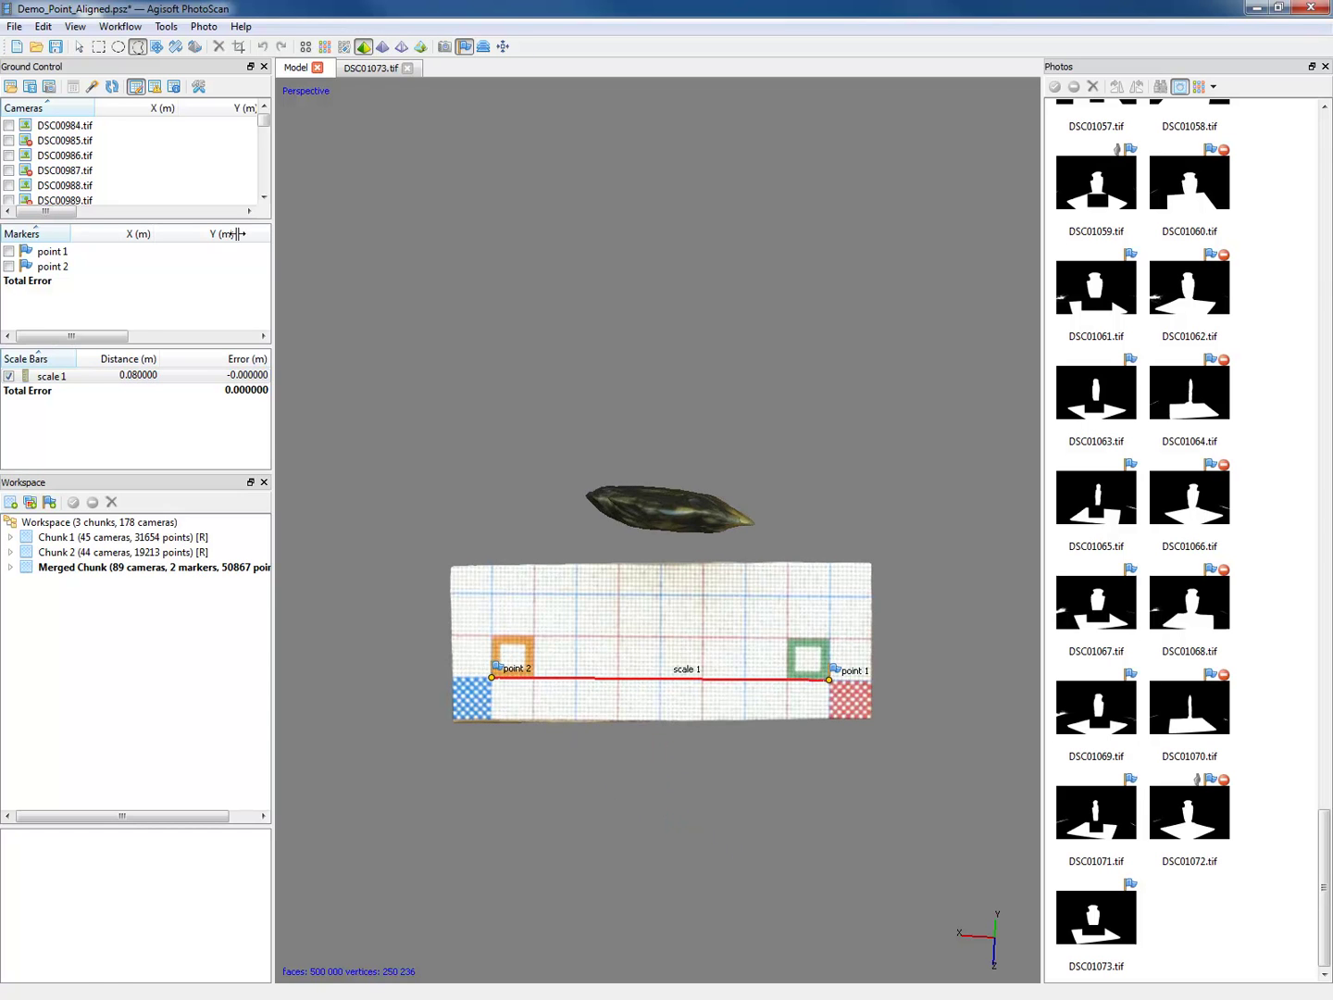
left_click(79, 47)
left_click_drag(664, 726, 655, 528)
scroll(735, 676, "up", 3)
left_click_drag(736, 676, 612, 311)
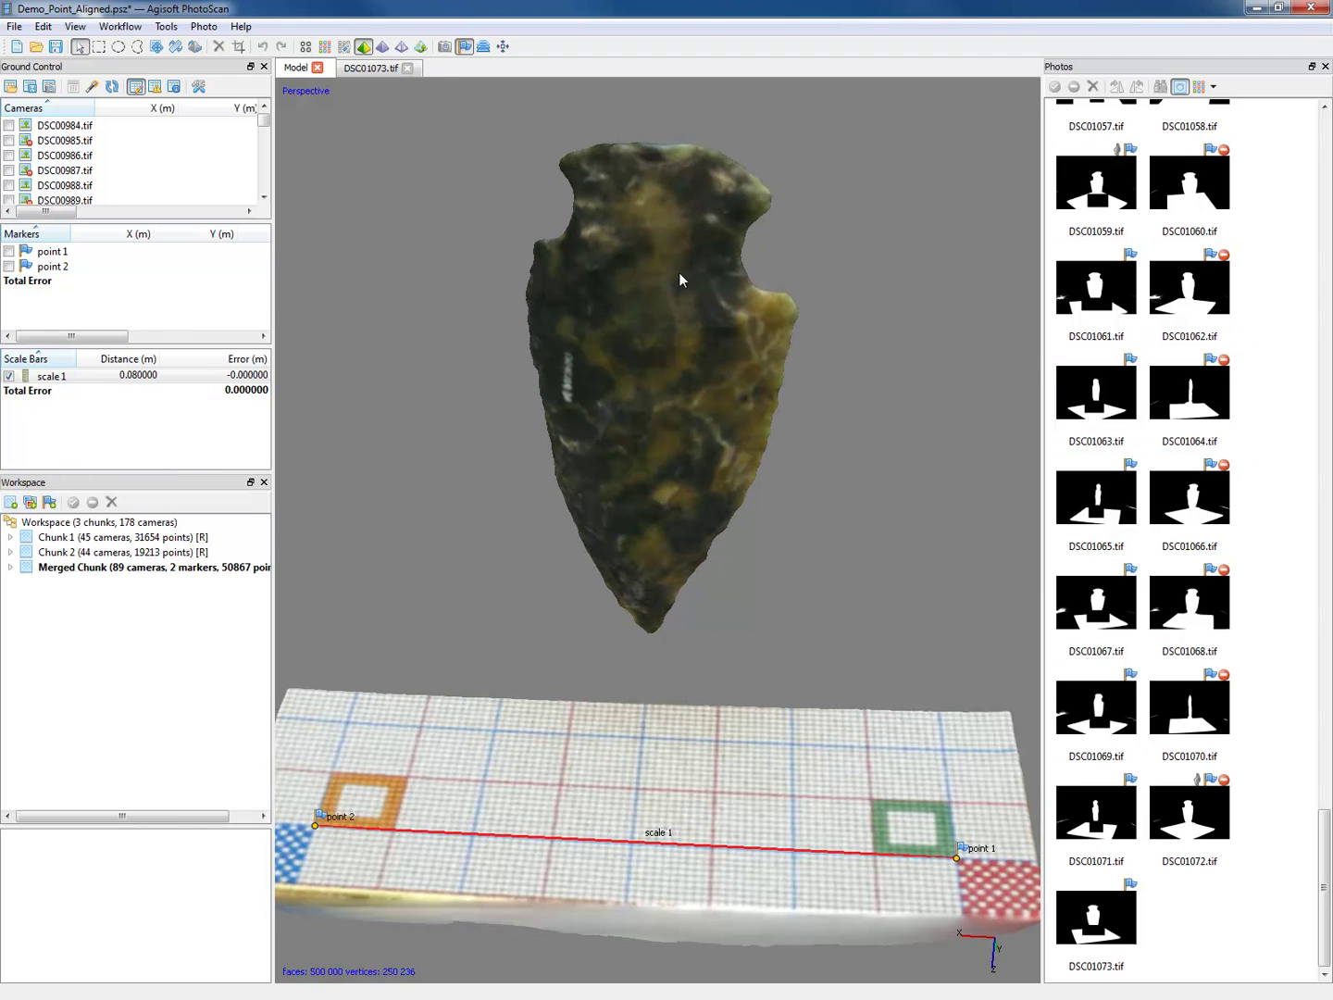
- Show the arrowhead textured, tilt it to a top view, and list photos as colour images
left_click(421, 47)
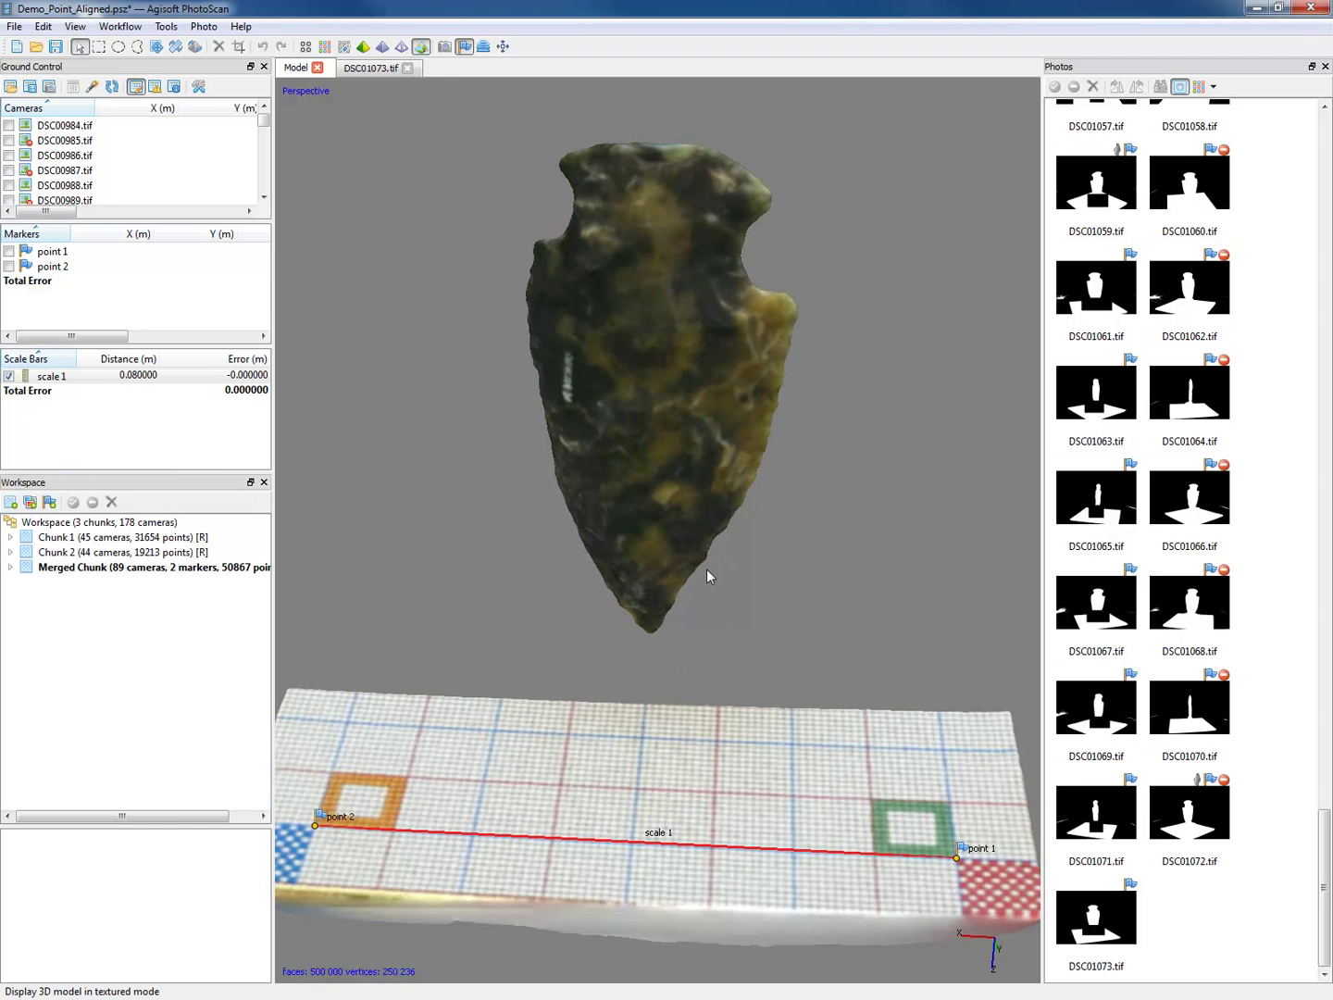
left_click_drag(707, 567, 505, 689)
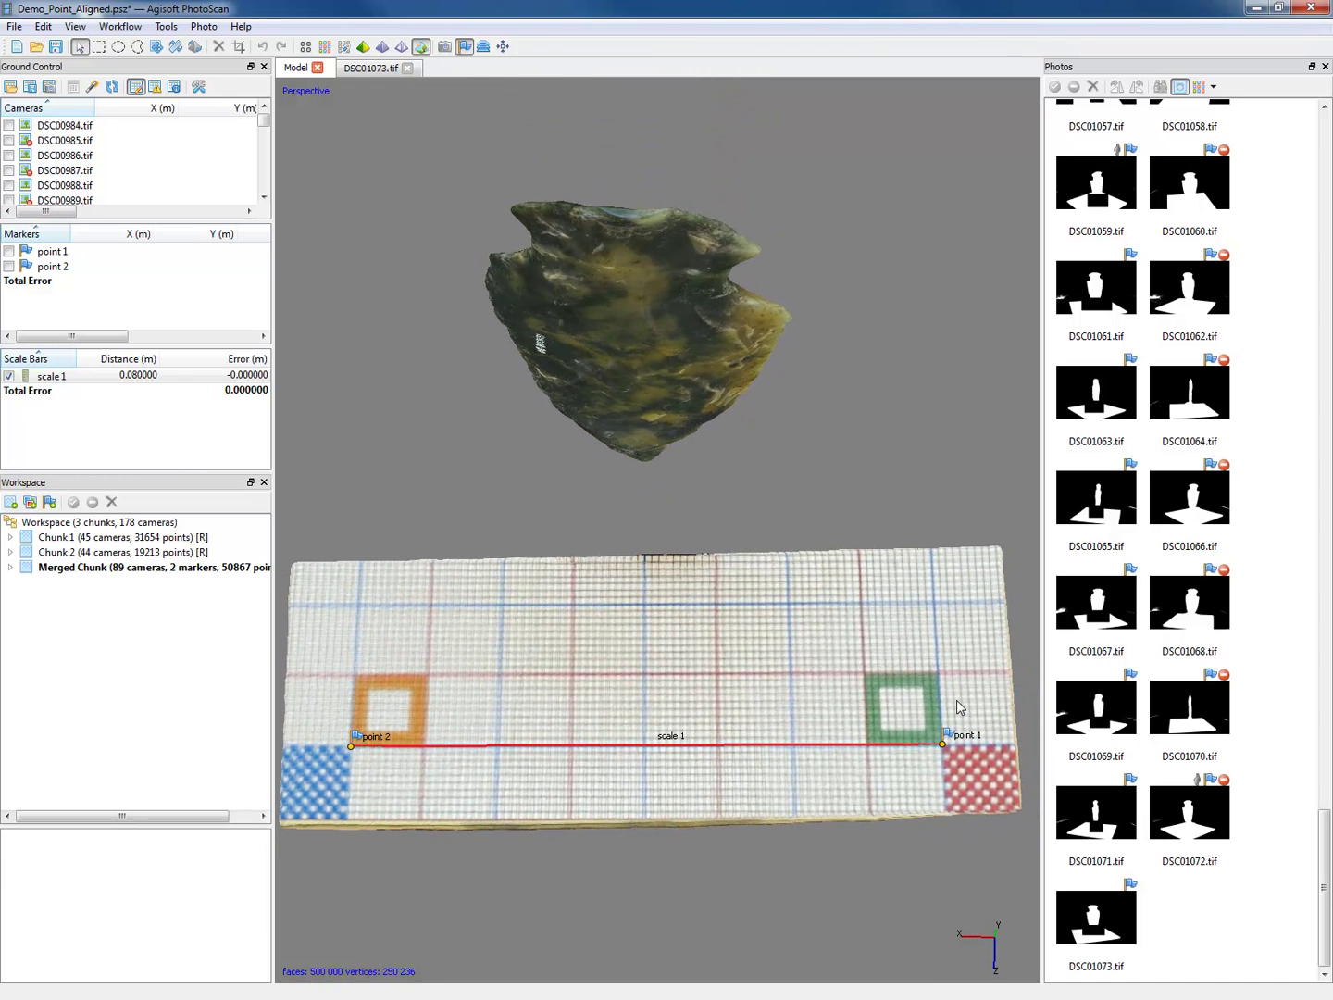
left_click(1179, 88)
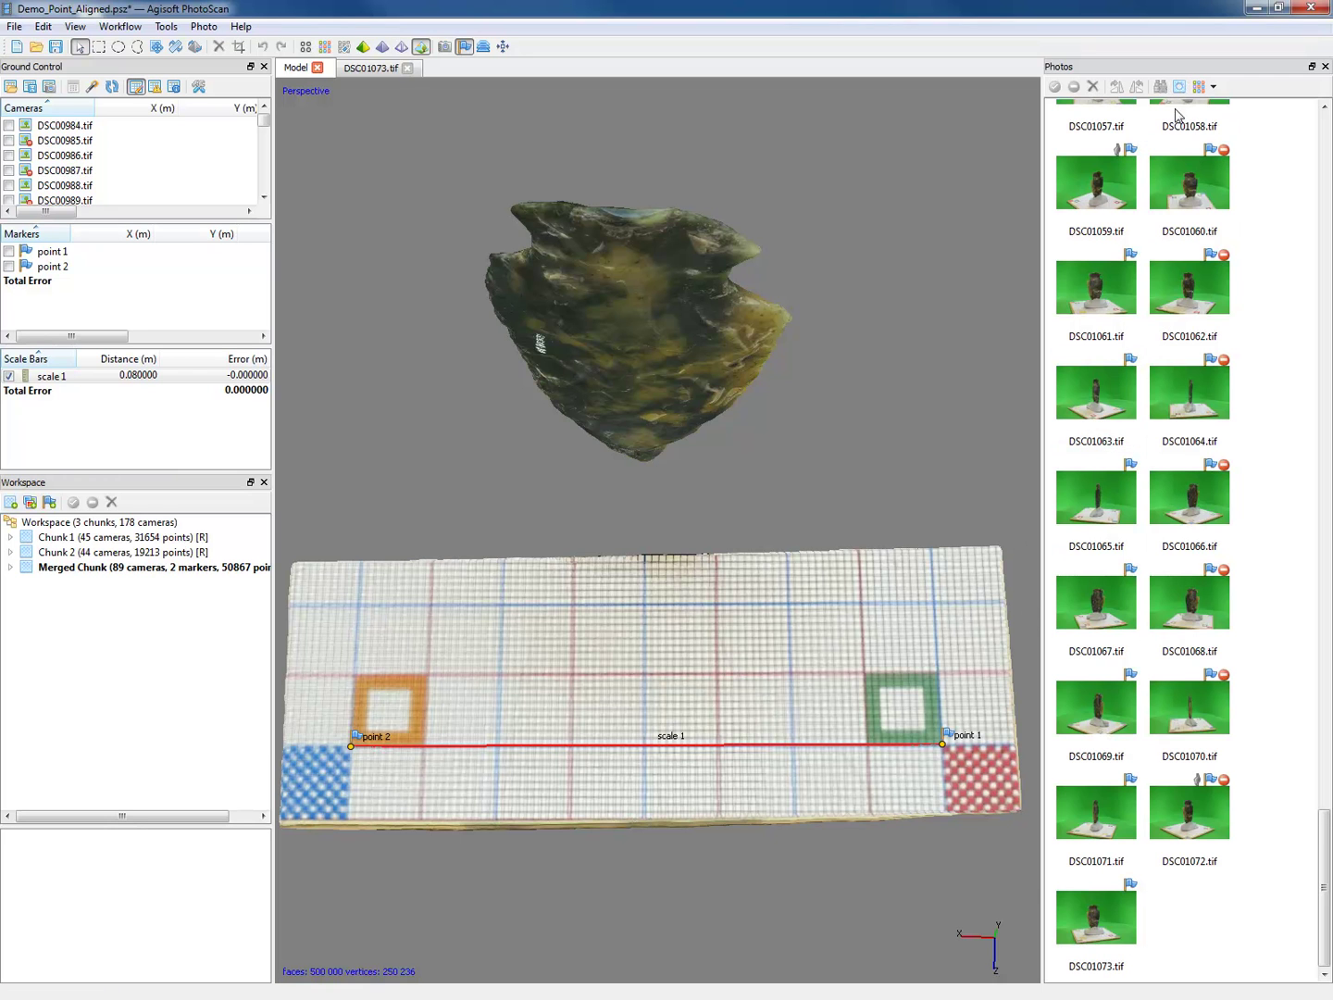
scroll(1194, 351, "up", 5)
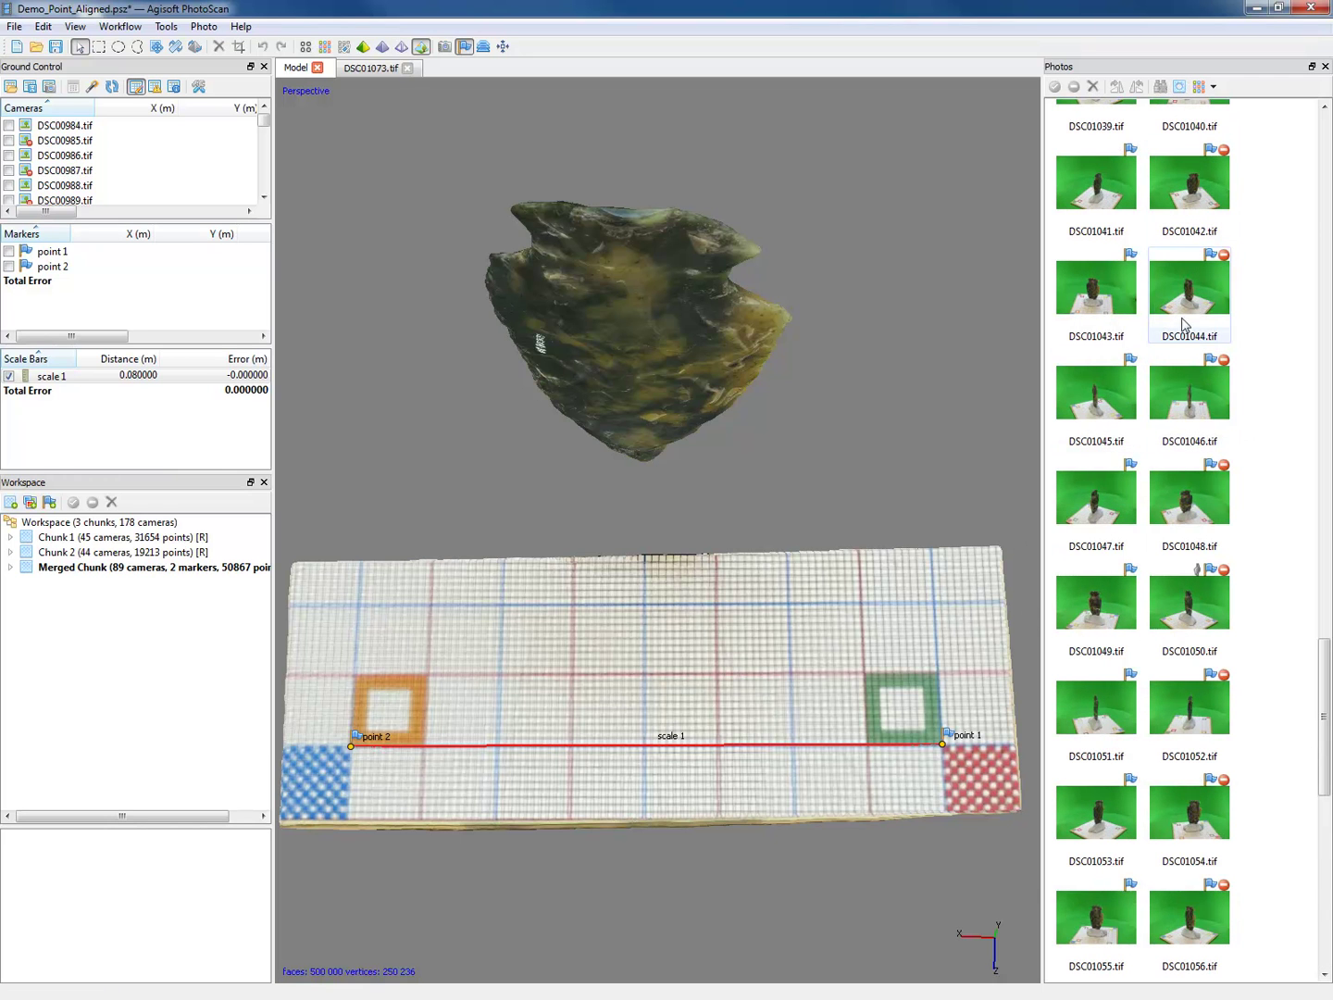
- Open photo DSC01043 and zoom in on the grid board's near corners
double_click(1114, 294)
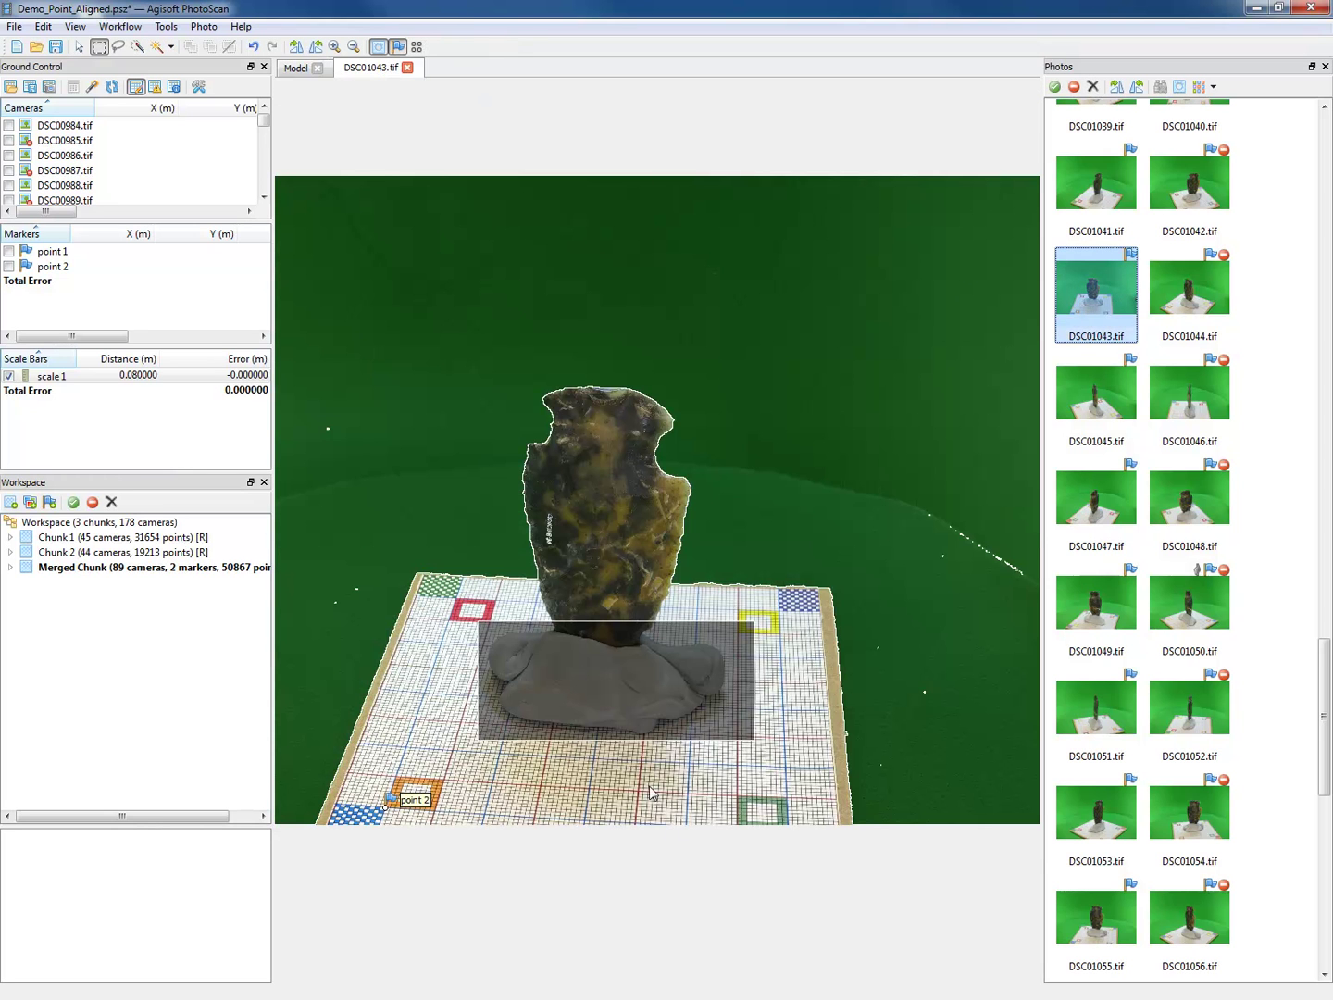
left_click(79, 47)
left_click_drag(723, 743, 723, 601)
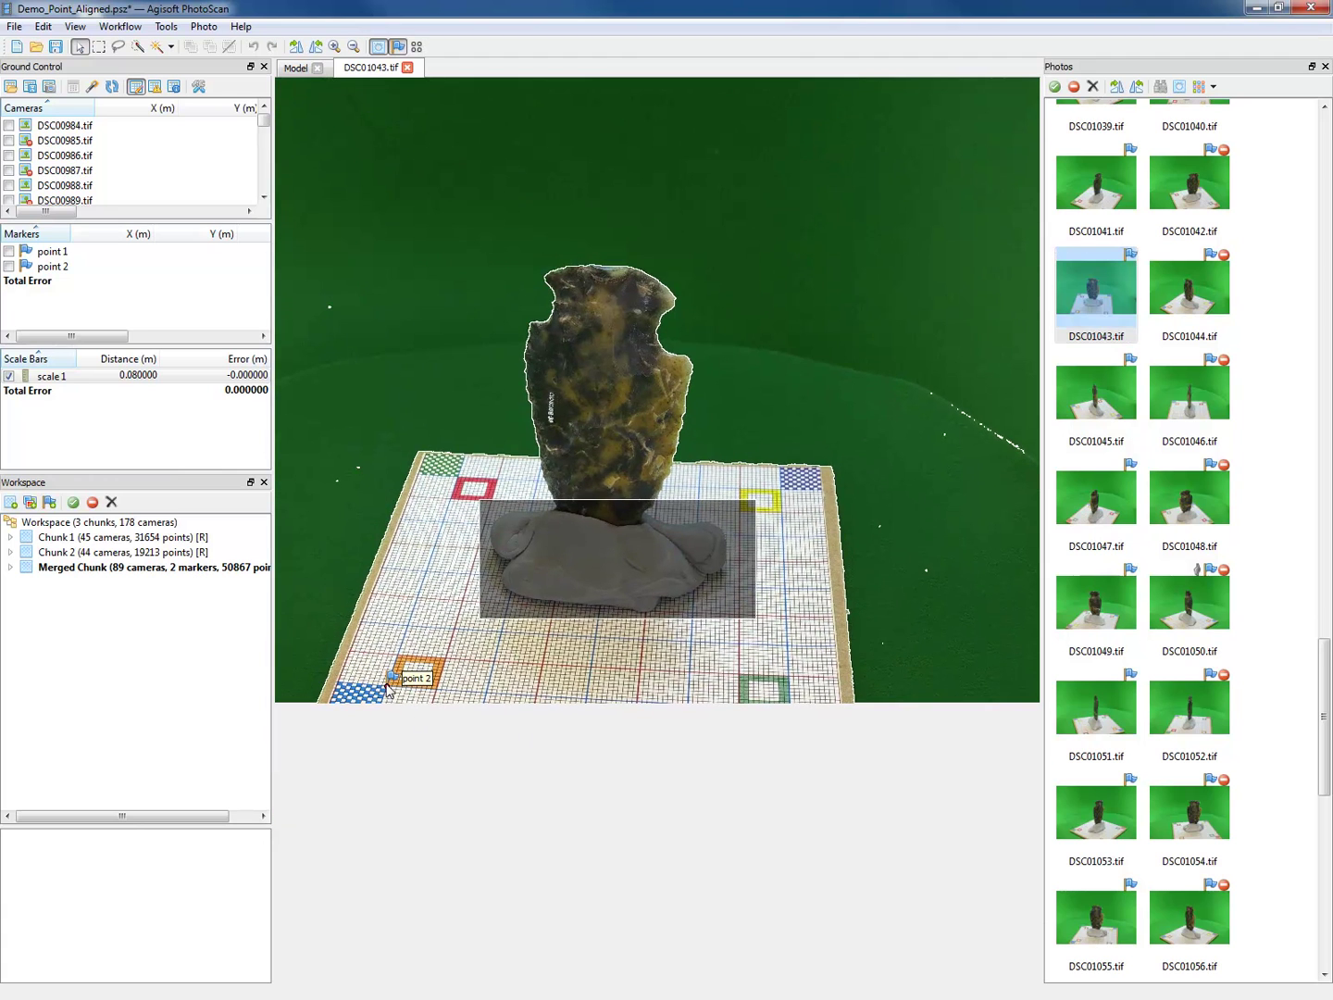
scroll(791, 778, "up", 3)
scroll(750, 463, "up", 2)
scroll(759, 423, "up", 4)
scroll(871, 481, "up", 2)
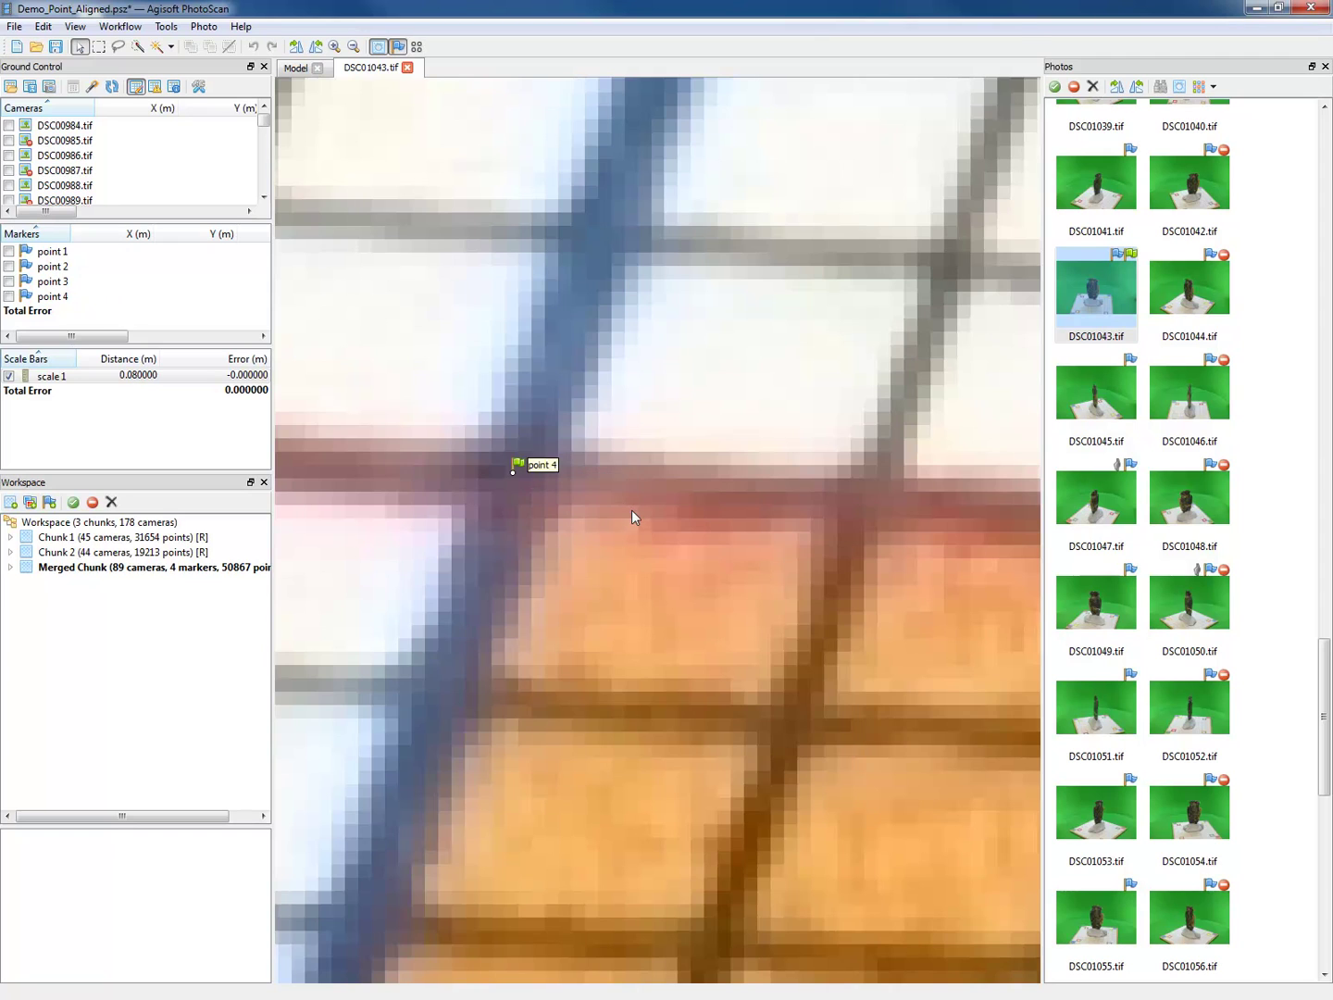
scroll(634, 510, "down", 12)
scroll(837, 536, "down", 8)
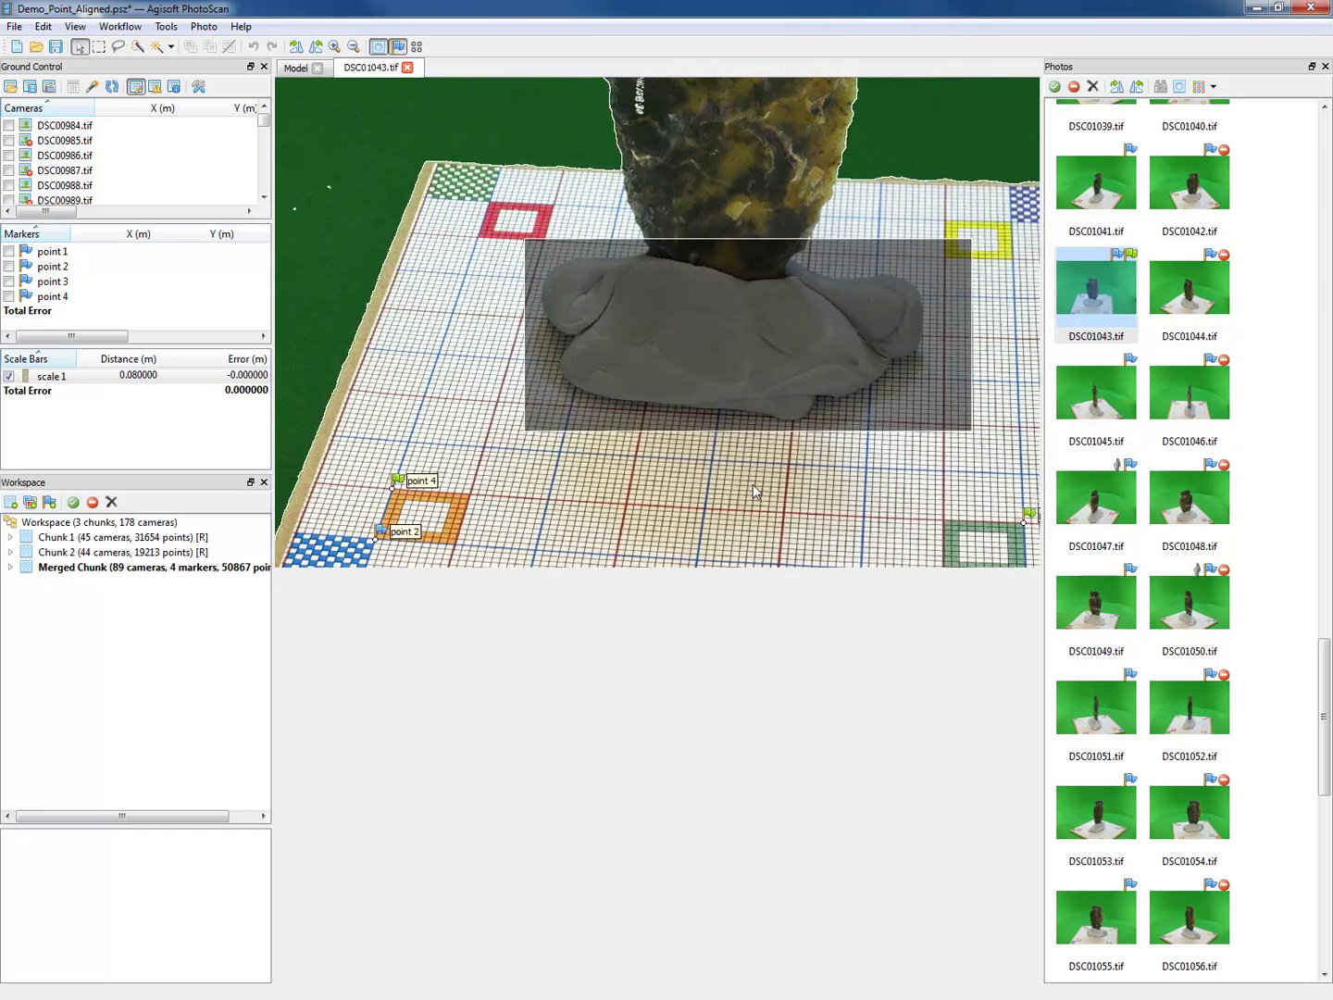
scroll(724, 484, "down", 1)
scroll(708, 406, "down", 4)
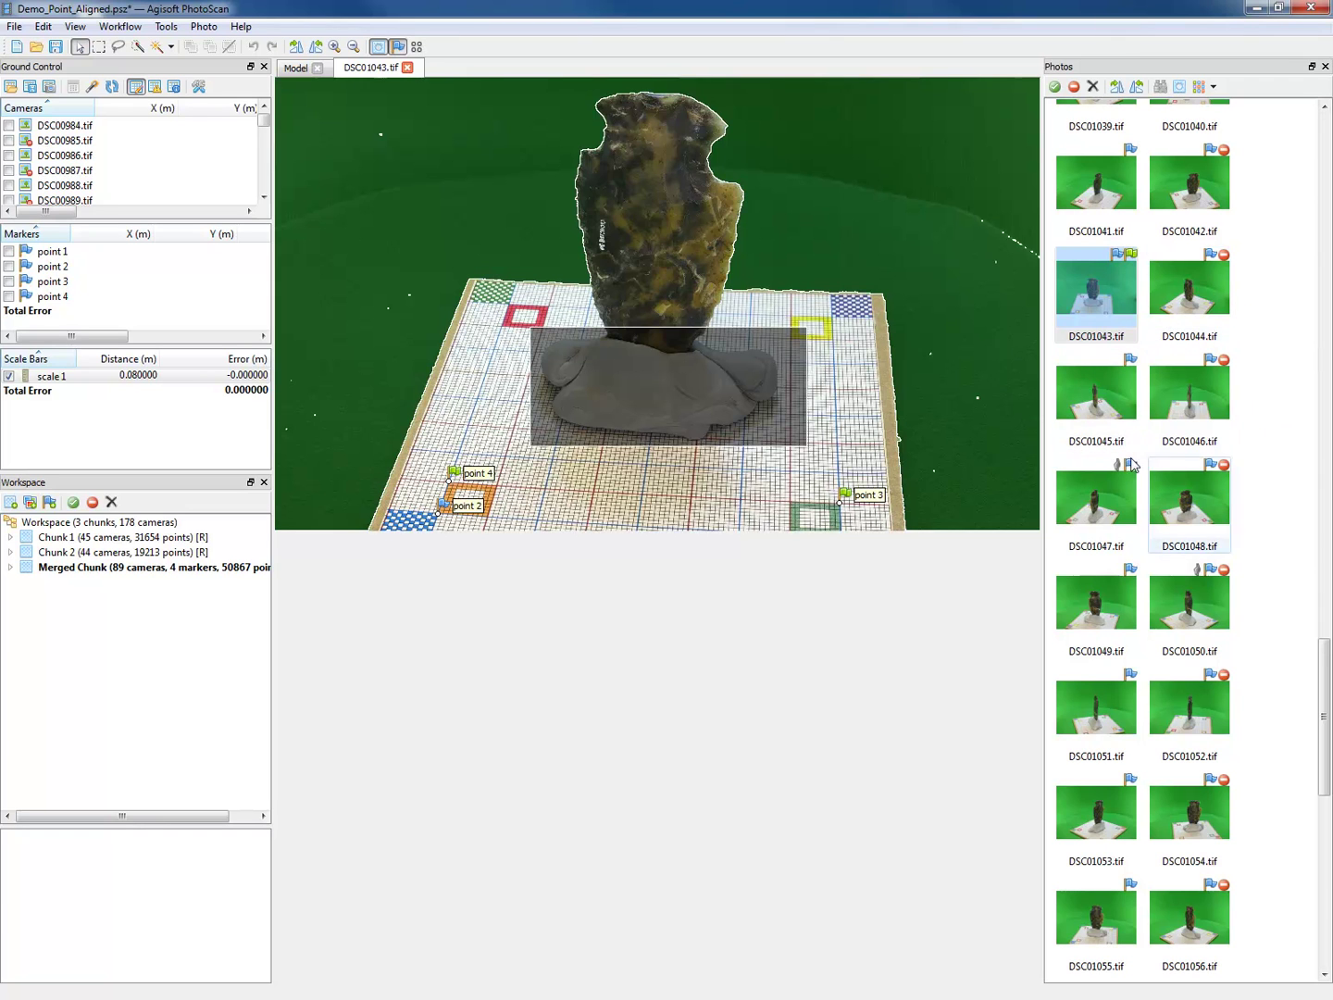
- Step through photos DSC01044 to DSC01049 and DSC01069 to check their markers
left_click(1129, 400)
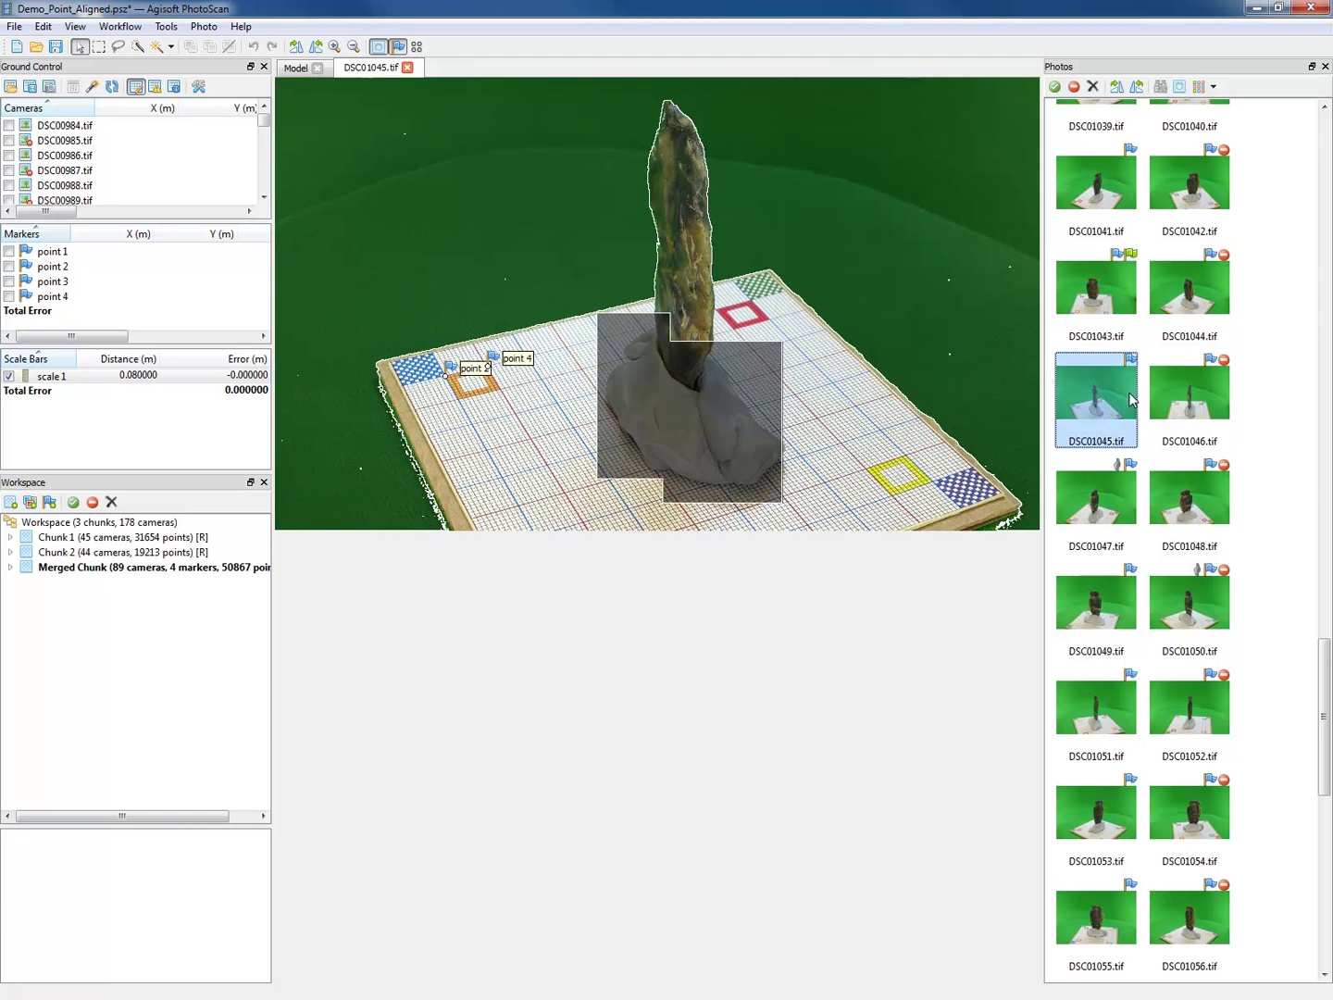
left_click(1189, 380)
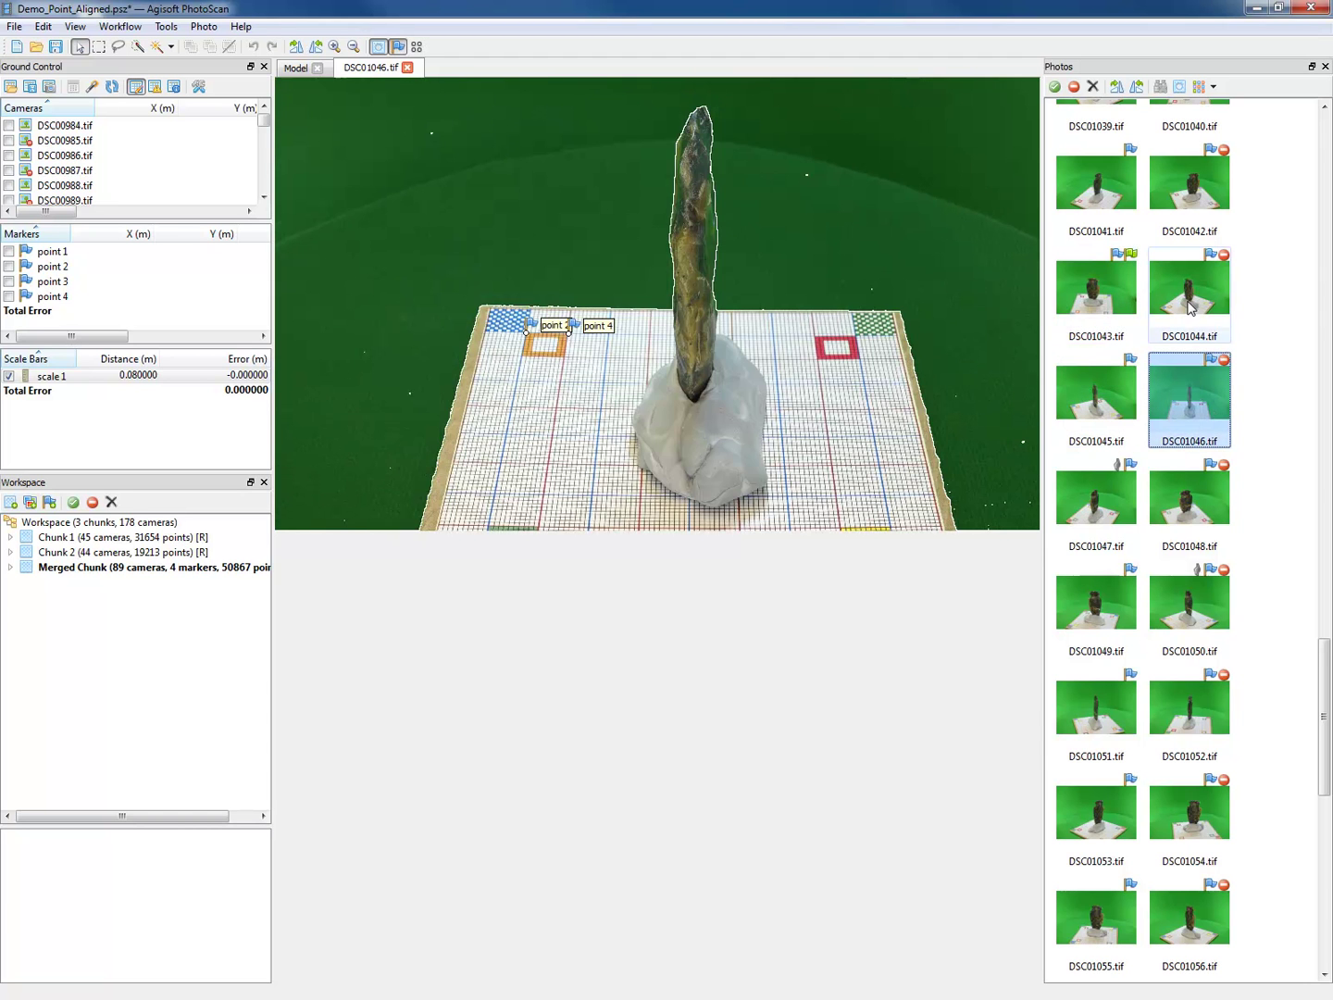
left_click(1190, 308)
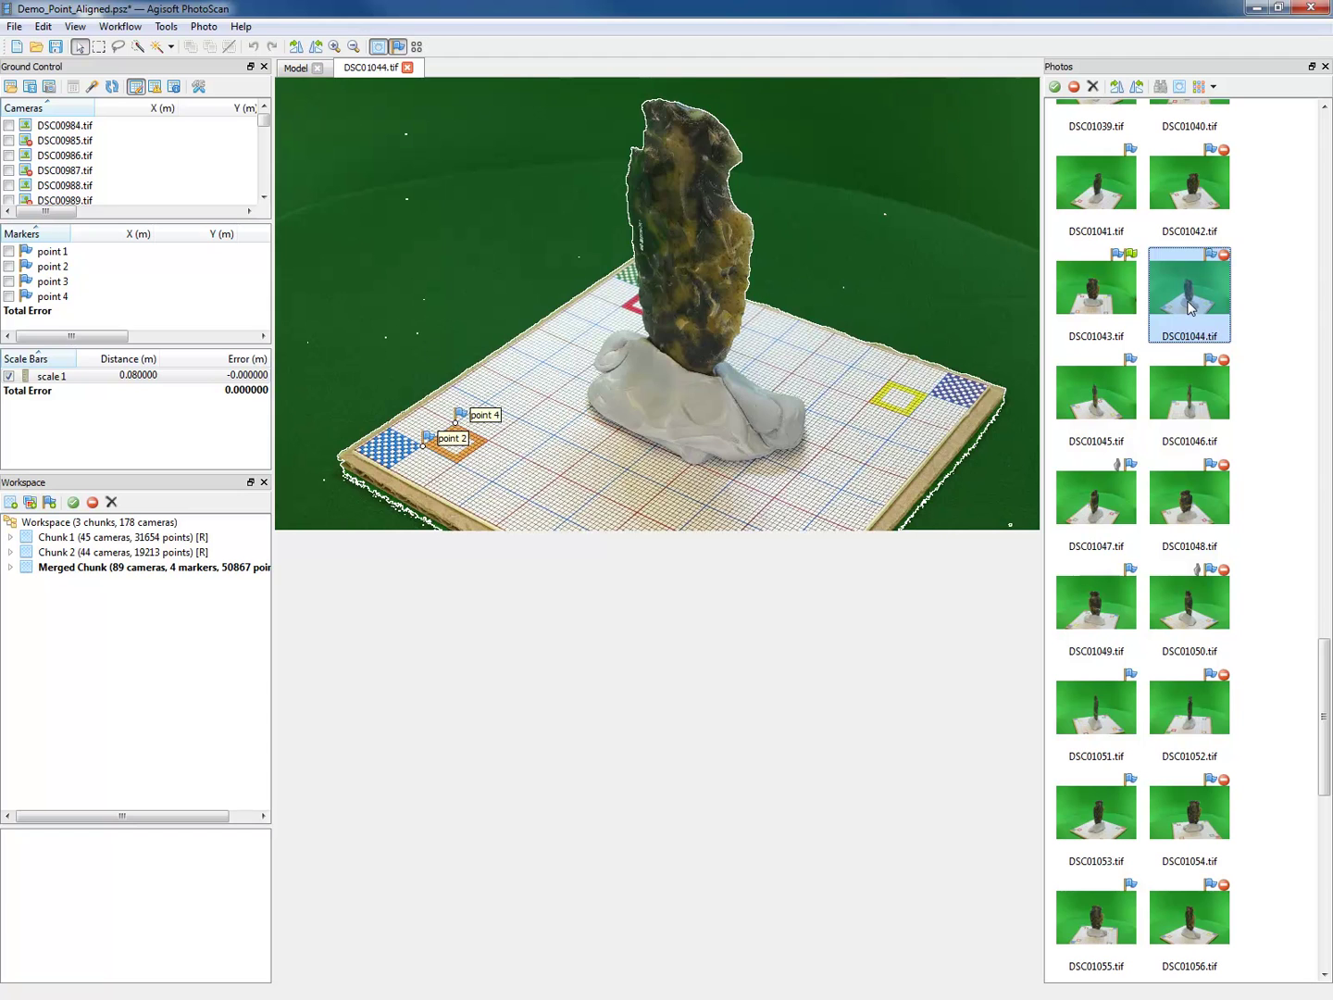
left_click(1115, 407)
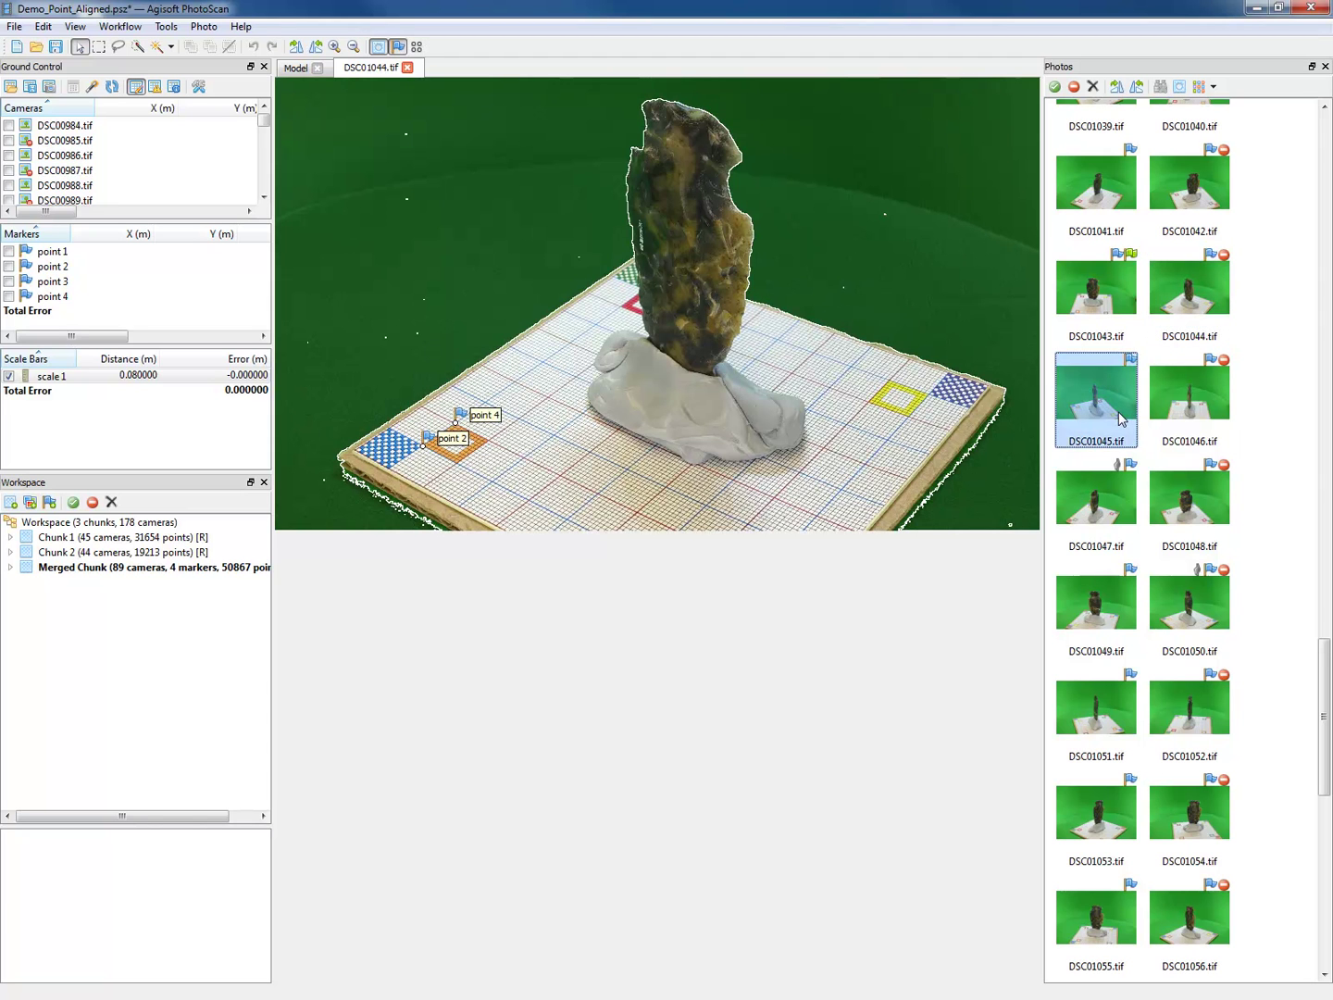
left_click(1111, 509)
double_click(1111, 510)
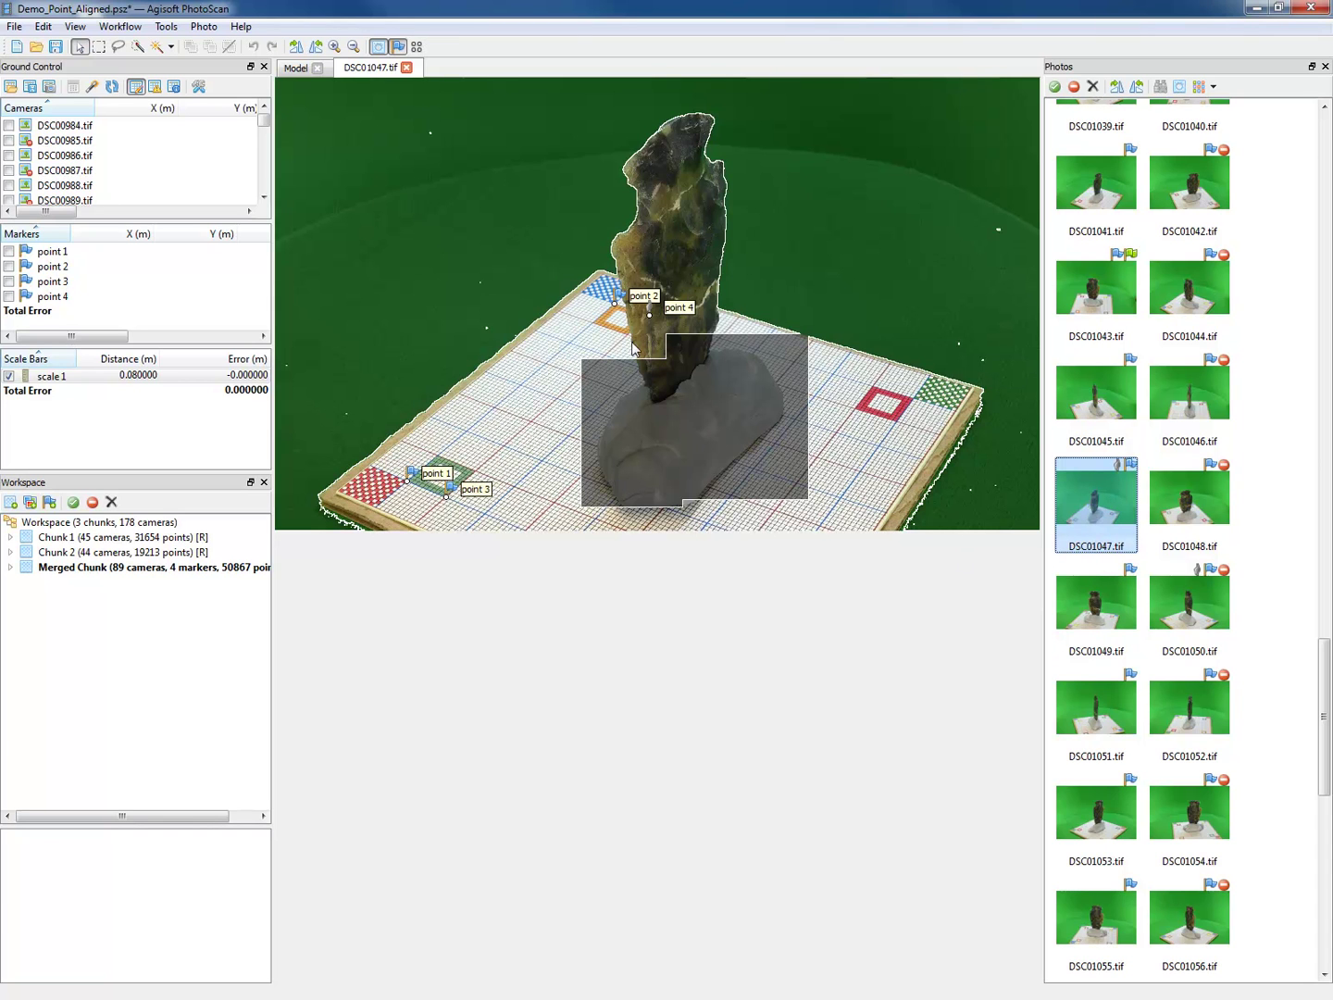
left_click(1218, 521)
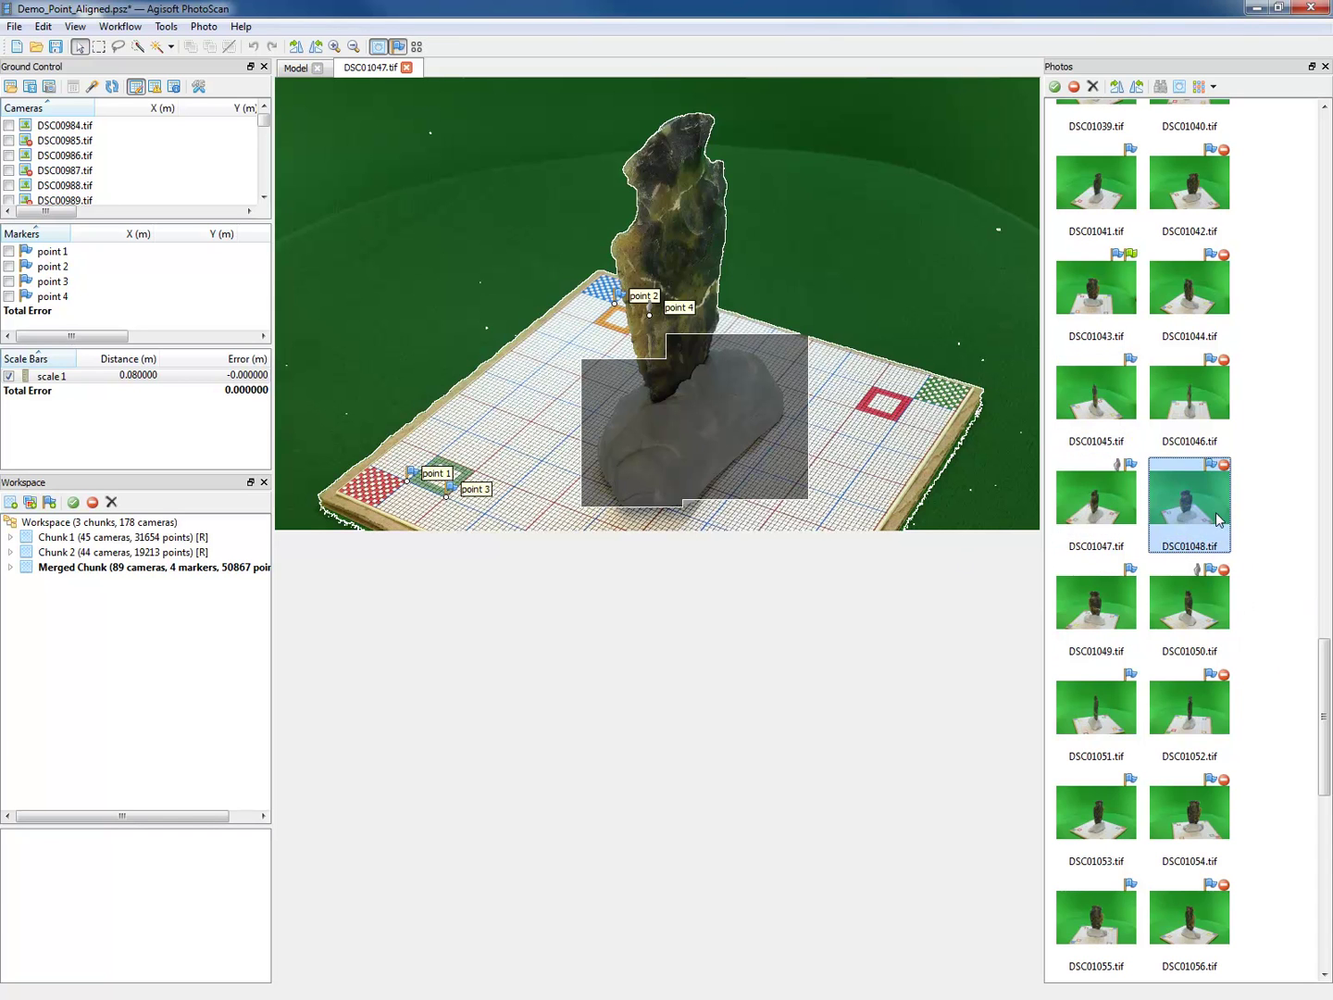
double_click(1218, 521)
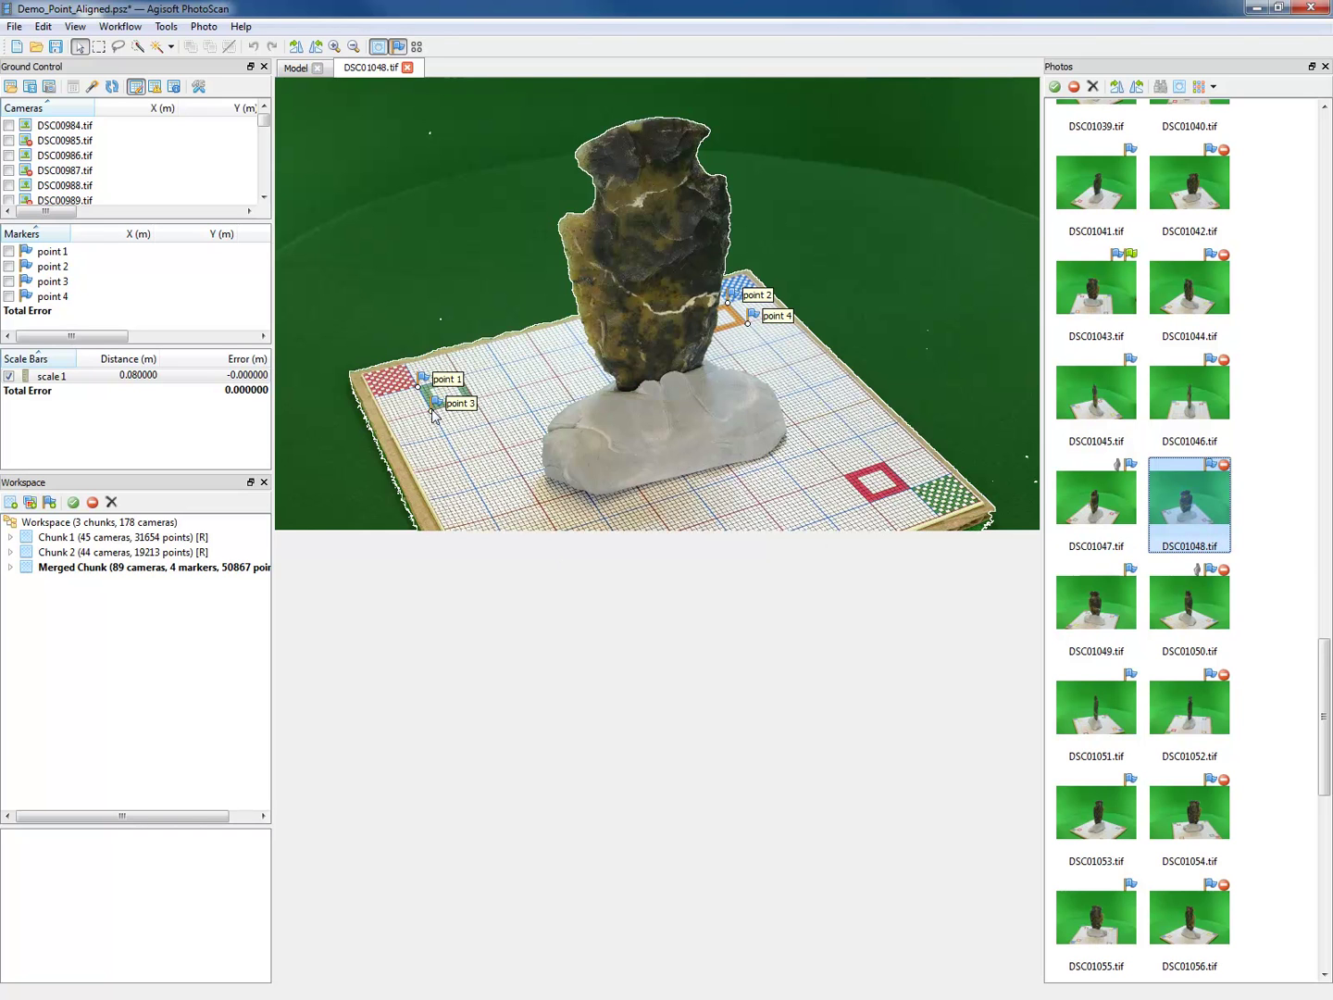
left_click(1103, 596)
key("Page_Down")
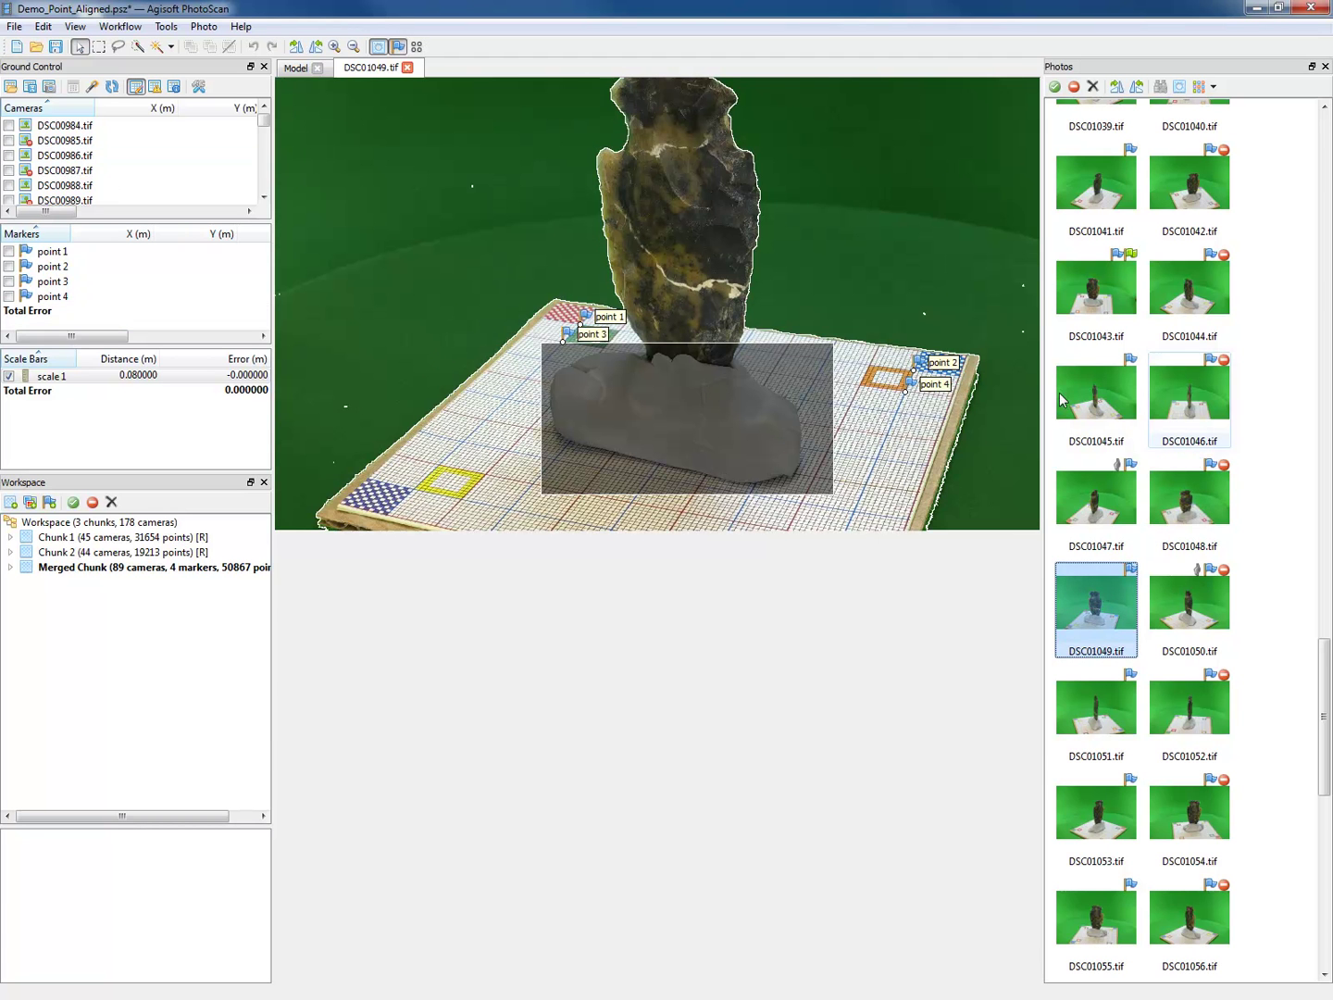
scroll(906, 395, "up", 4)
scroll(1227, 745, "down", 5)
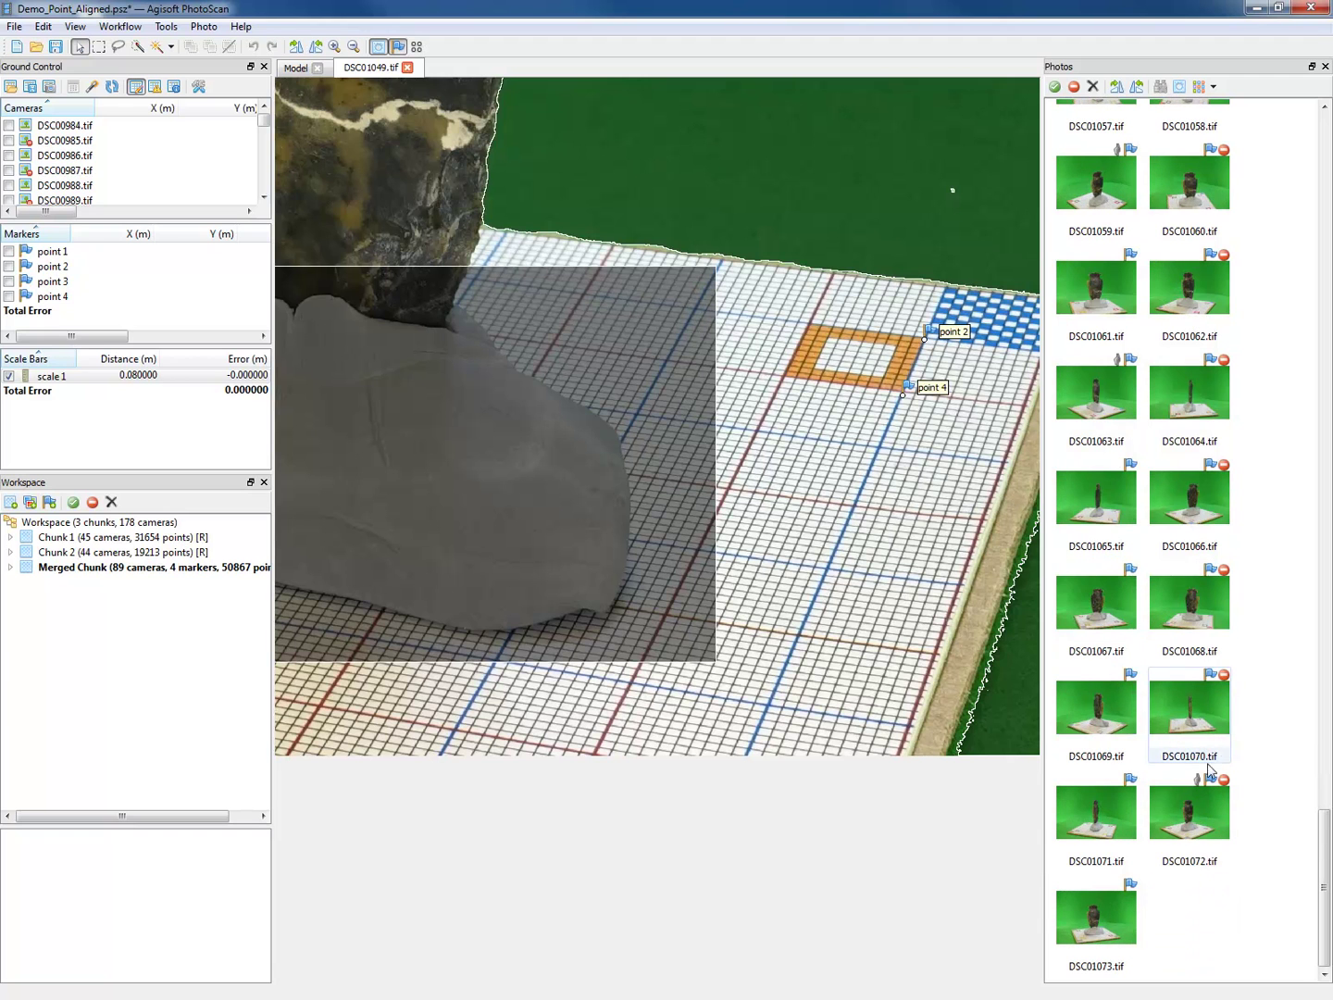
left_click(1095, 708)
scroll(682, 383, "down", 5)
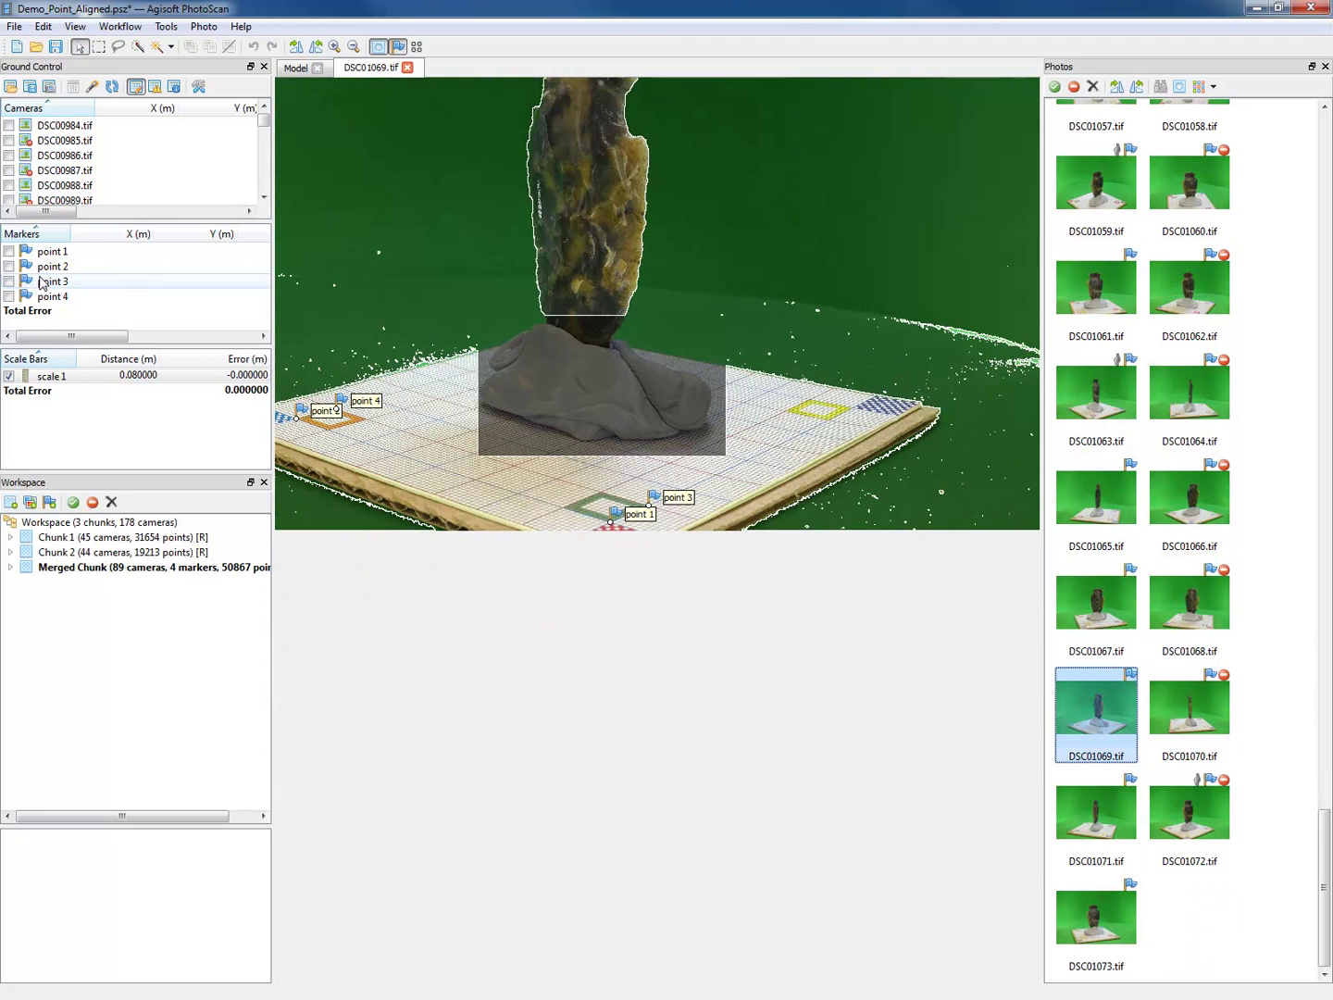
- Select marker point 3 and switch to the Rectangle selection tool
left_click(140, 280)
left_click(437, 408)
left_click(101, 51)
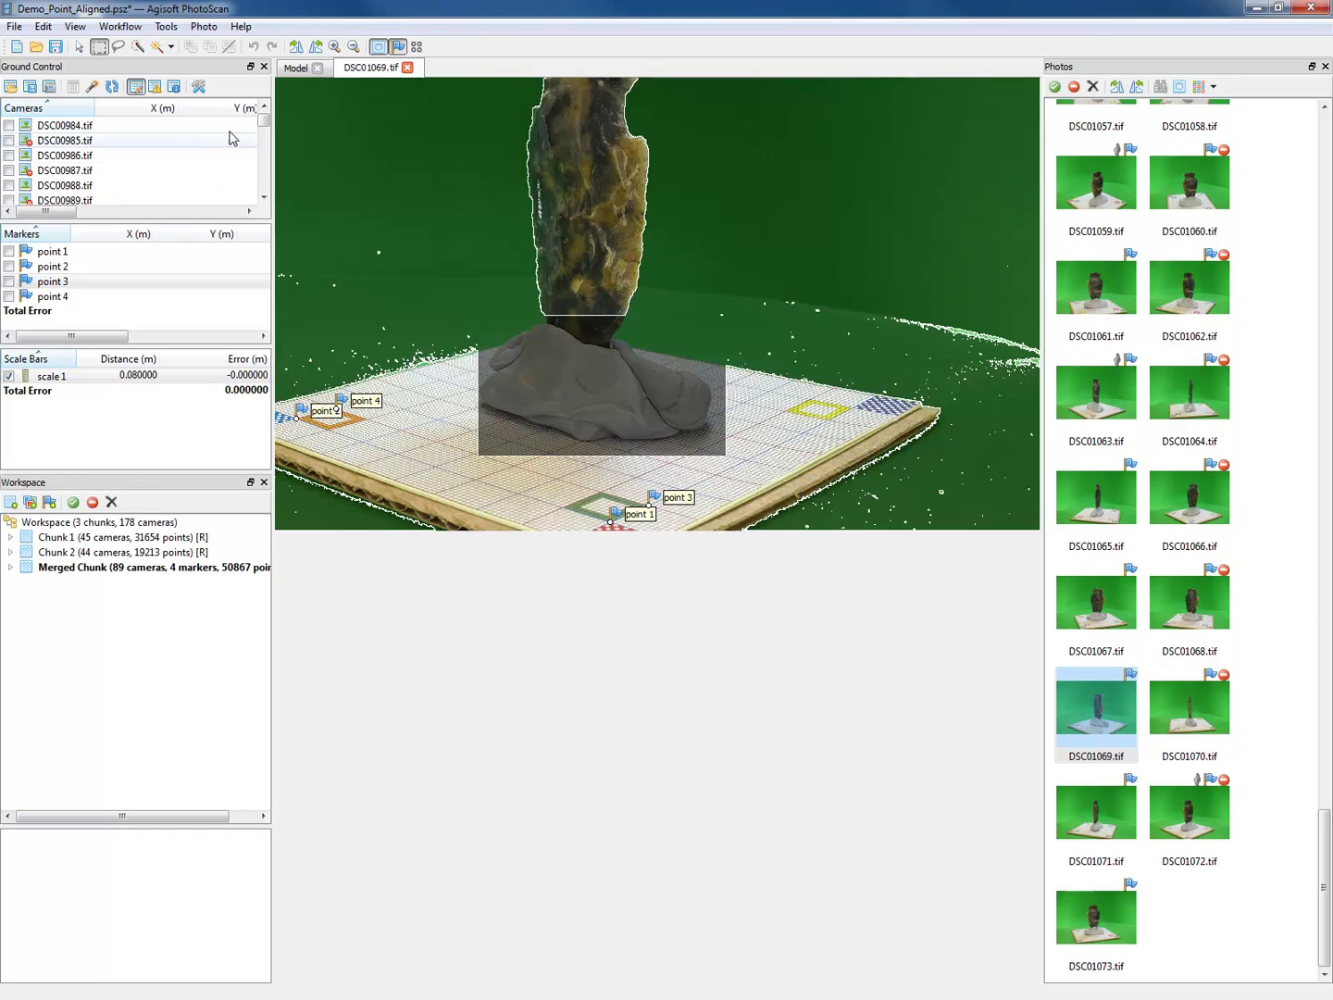
- In the model view, create a scale bar between markers point 3 and point 4
left_click(301, 70)
right_click_drag(682, 564, 688, 496)
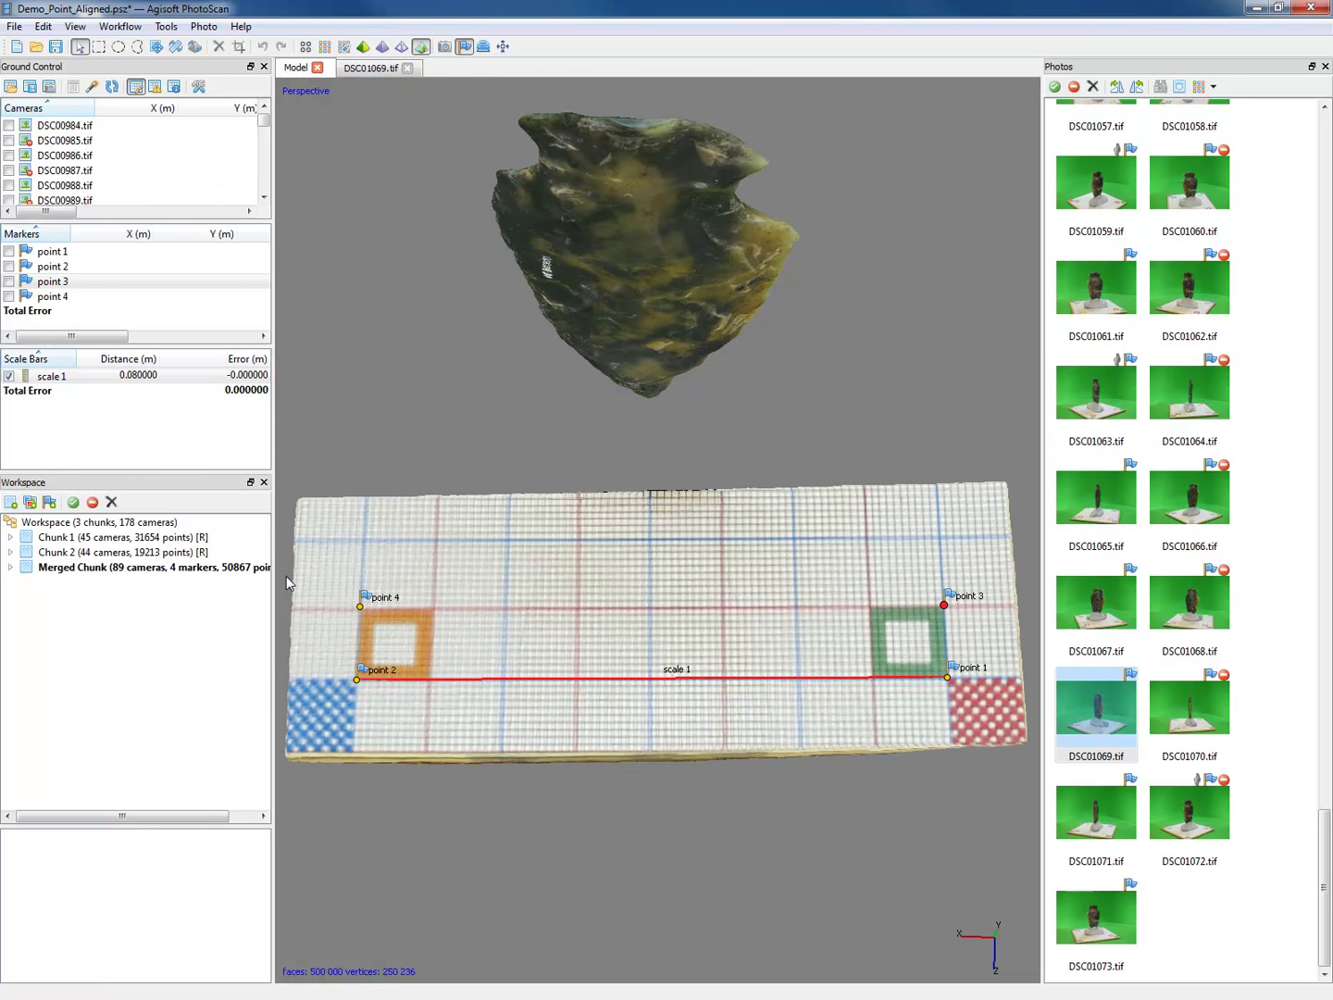
left_click(137, 46)
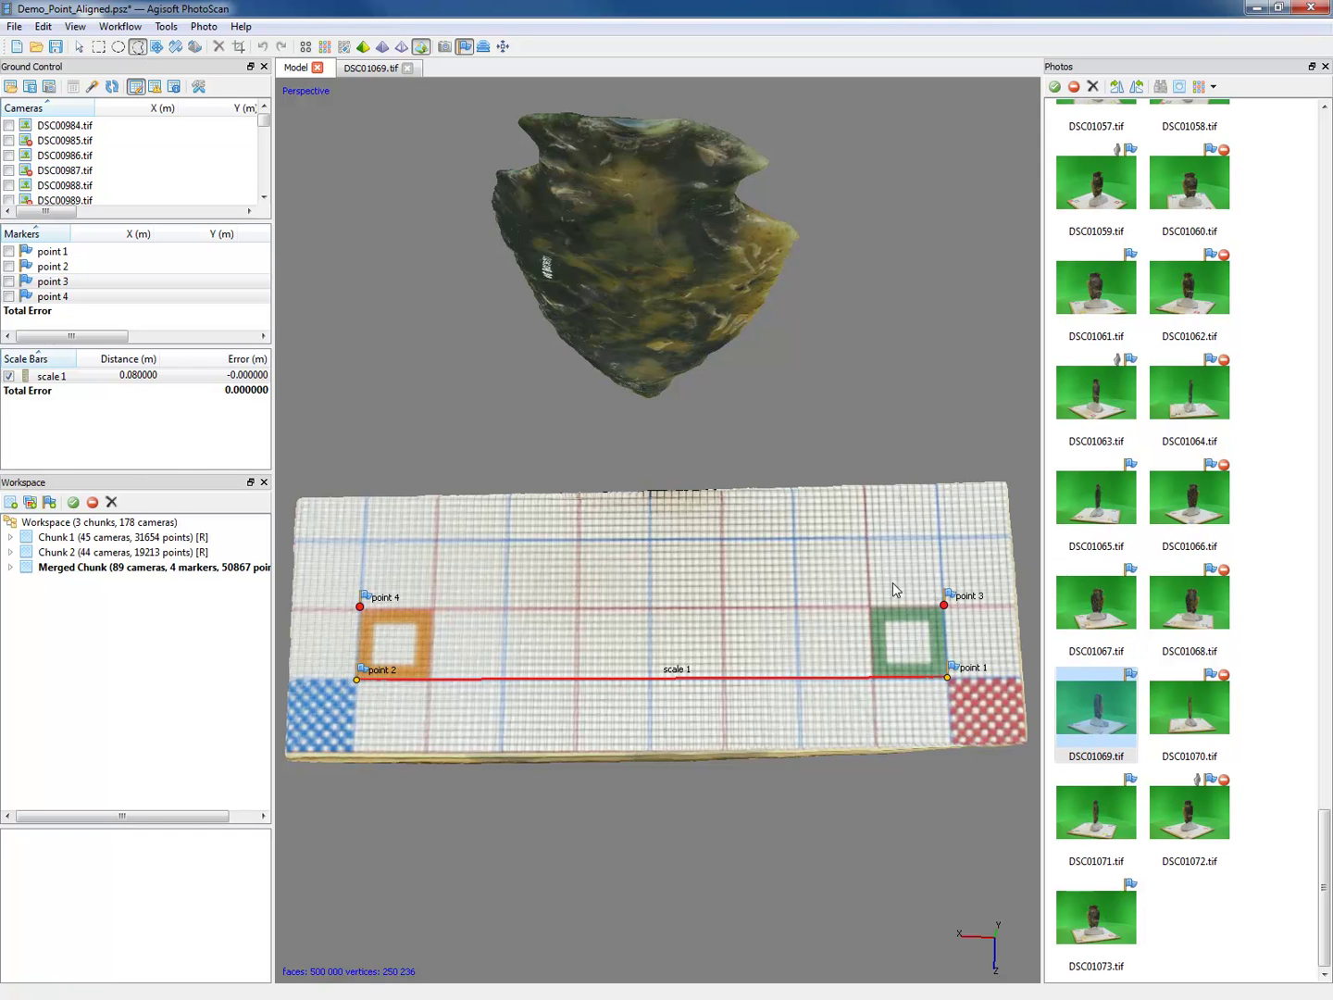
left_click(47, 281)
left_click(43, 296, "shift")
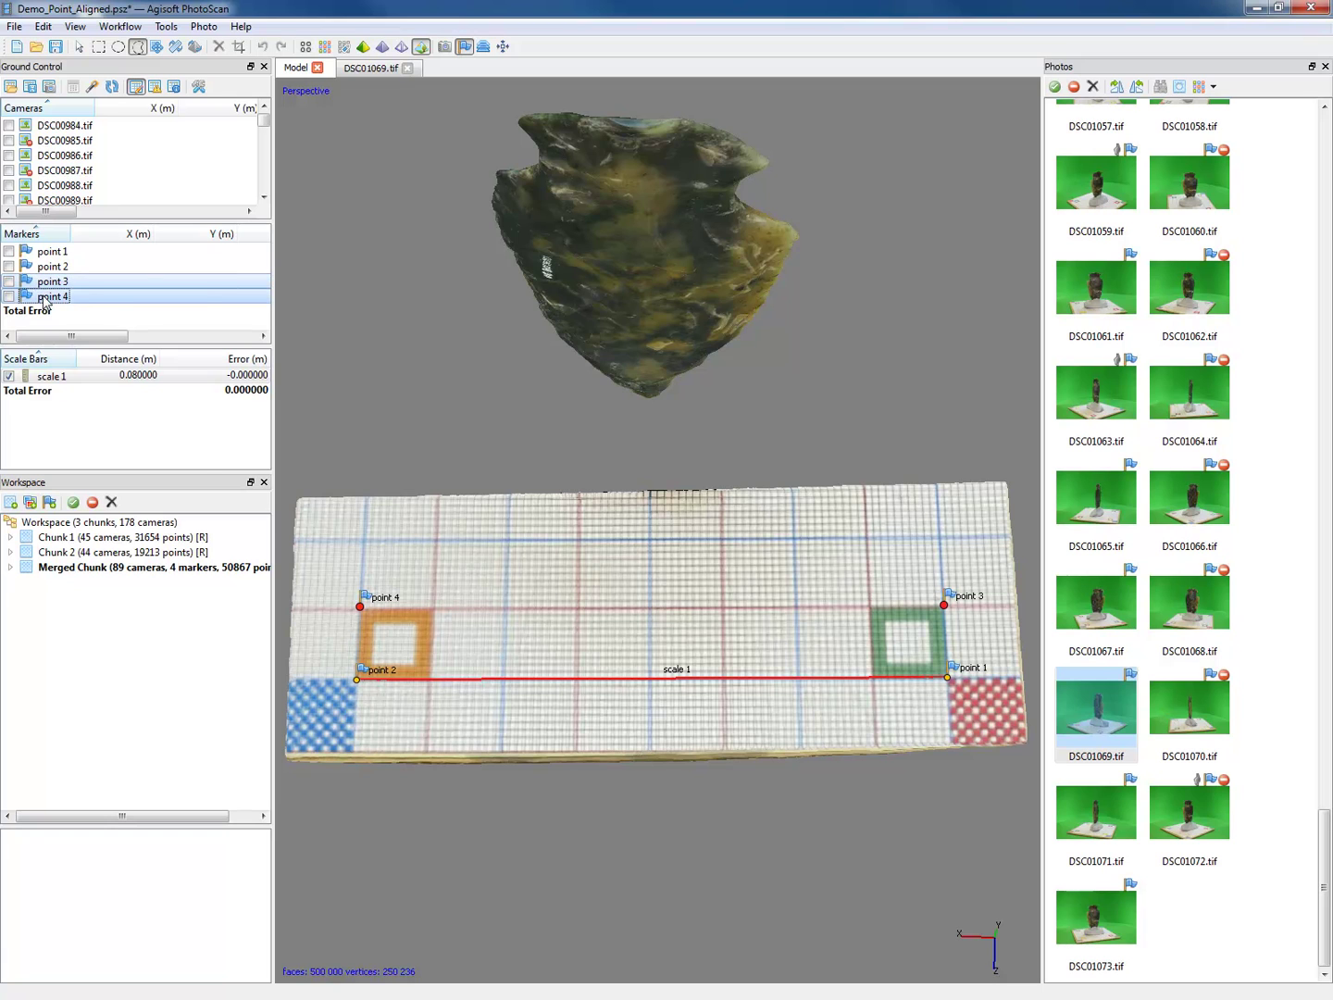
right_click(44, 298)
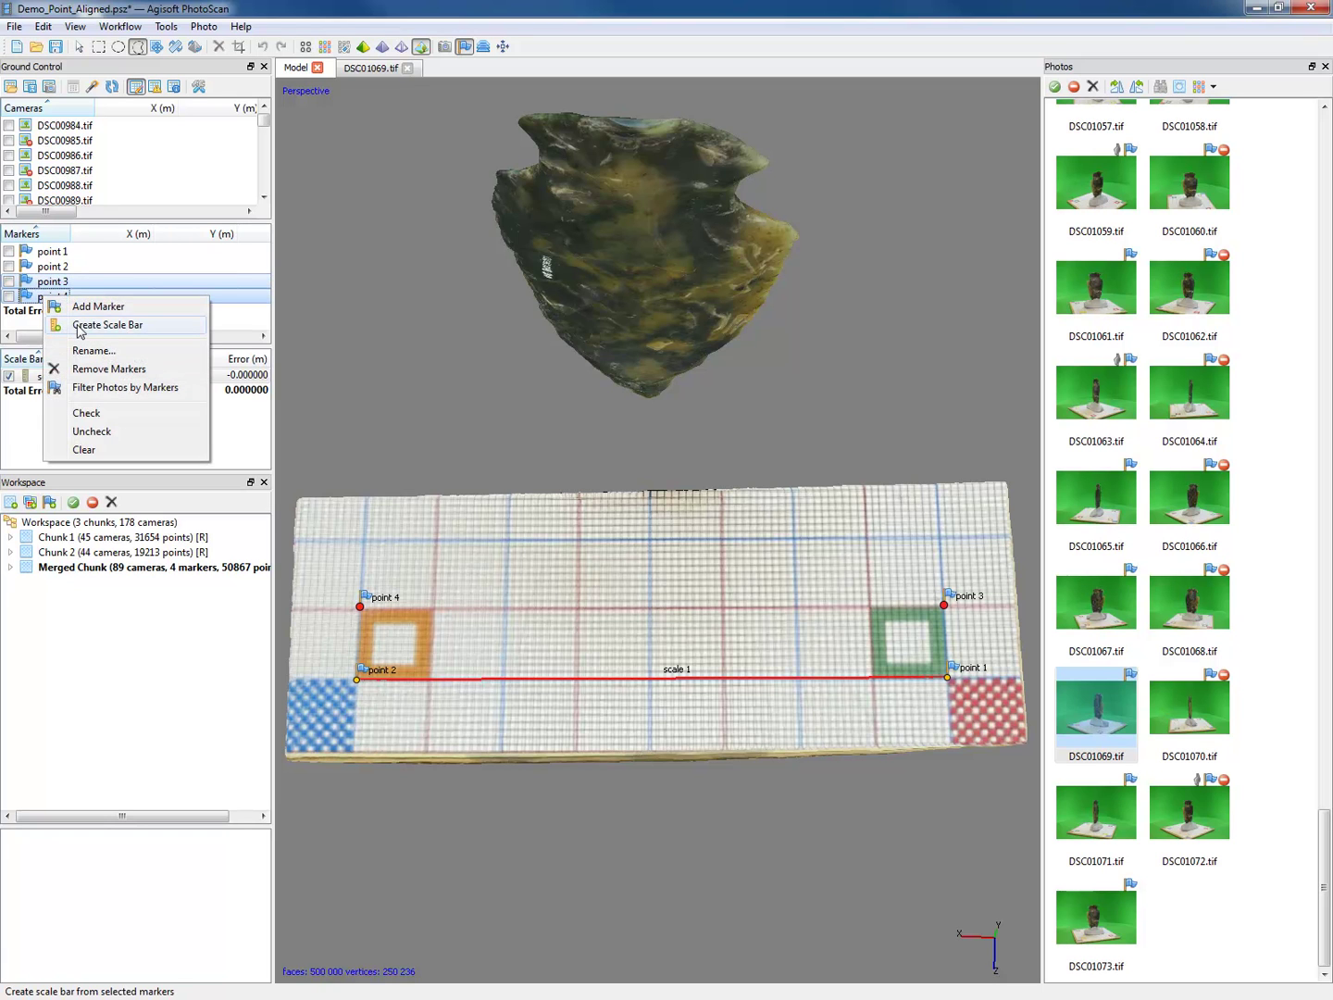
left_click(78, 326)
- Set the new scale 2 bar's distance to 0.08 m
left_click(96, 390)
double_click(136, 390)
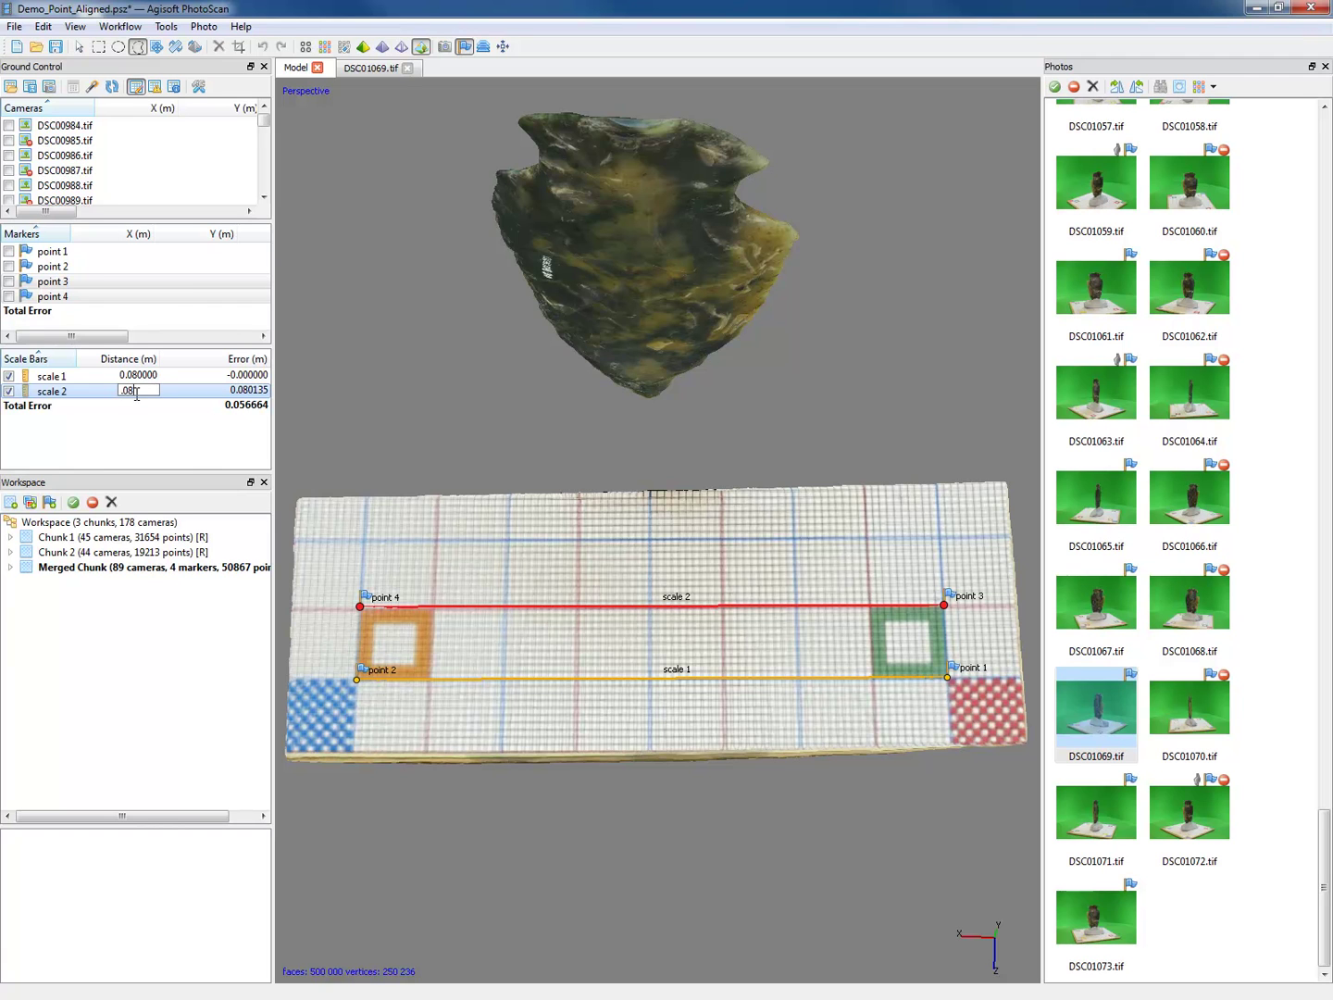
type(".08")
key("Return")
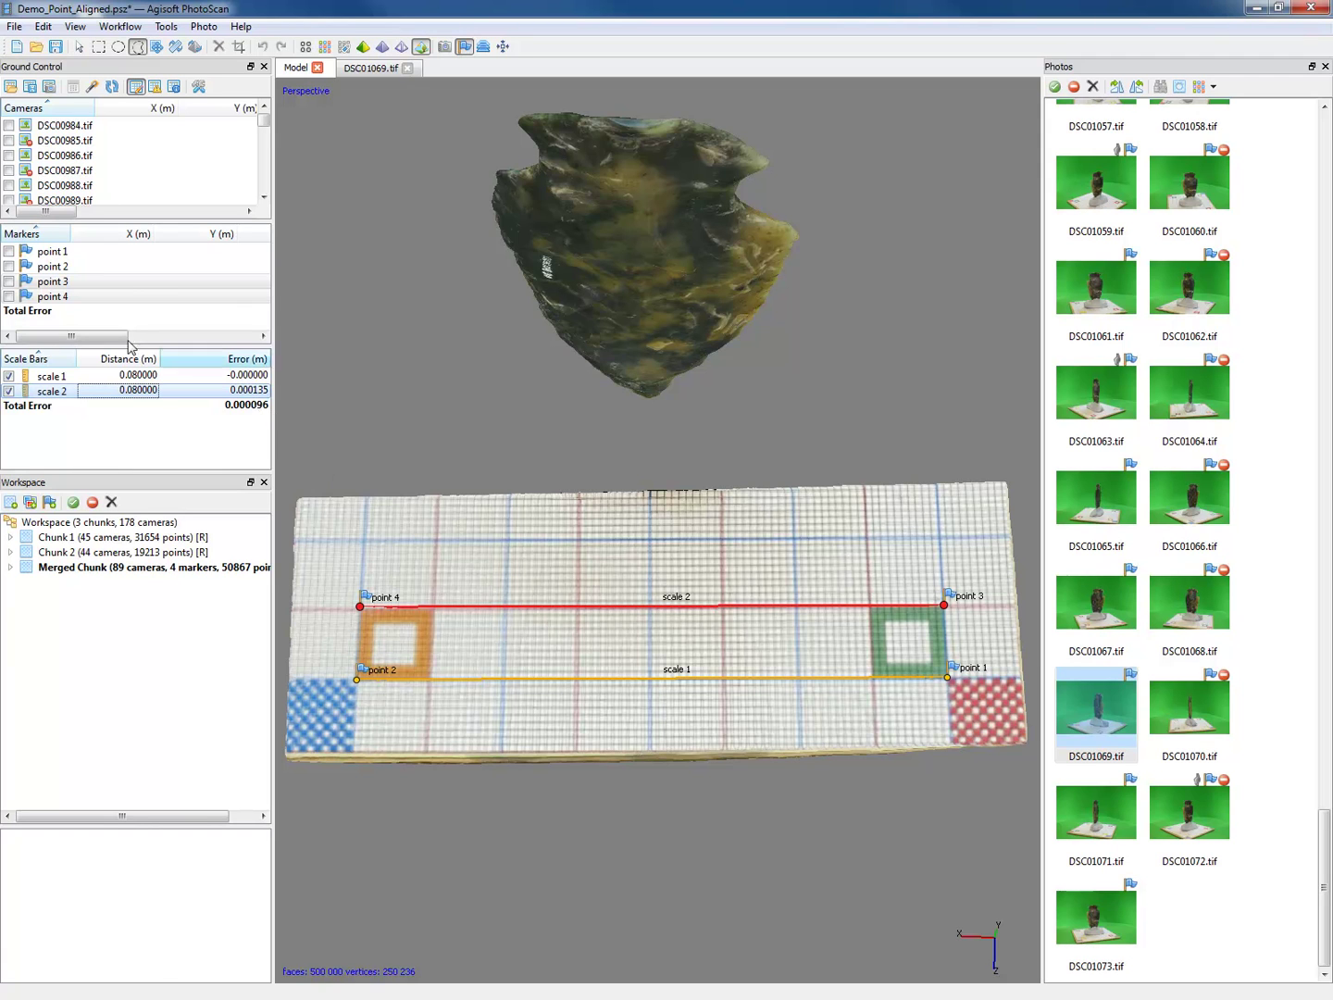
- Update the scaling from both scale bars, giving a total error of 0.000068
left_click(113, 88)
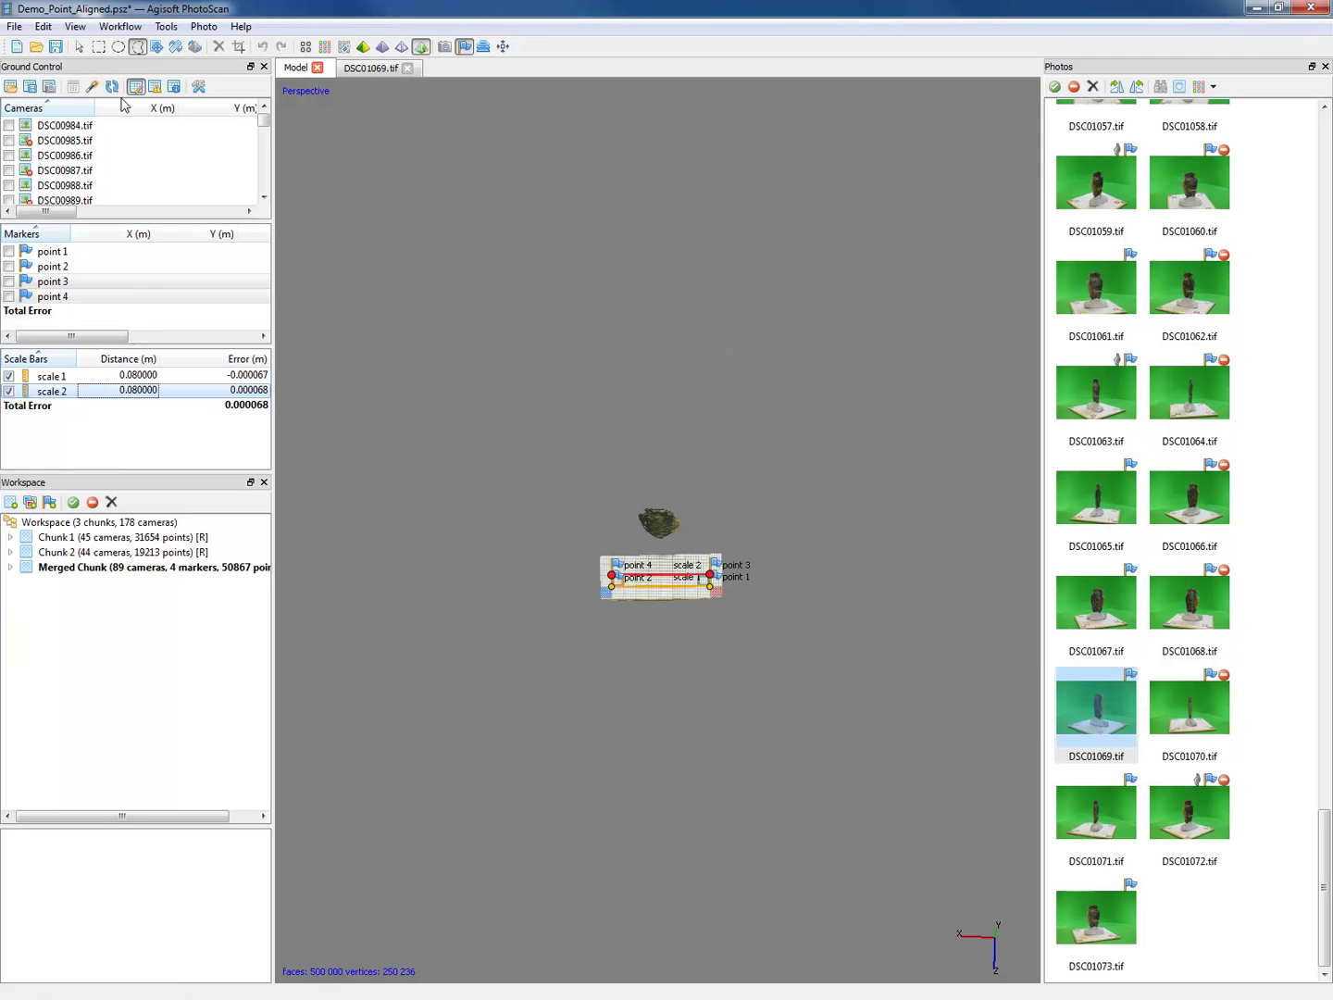
scroll(713, 648, "up", 4)
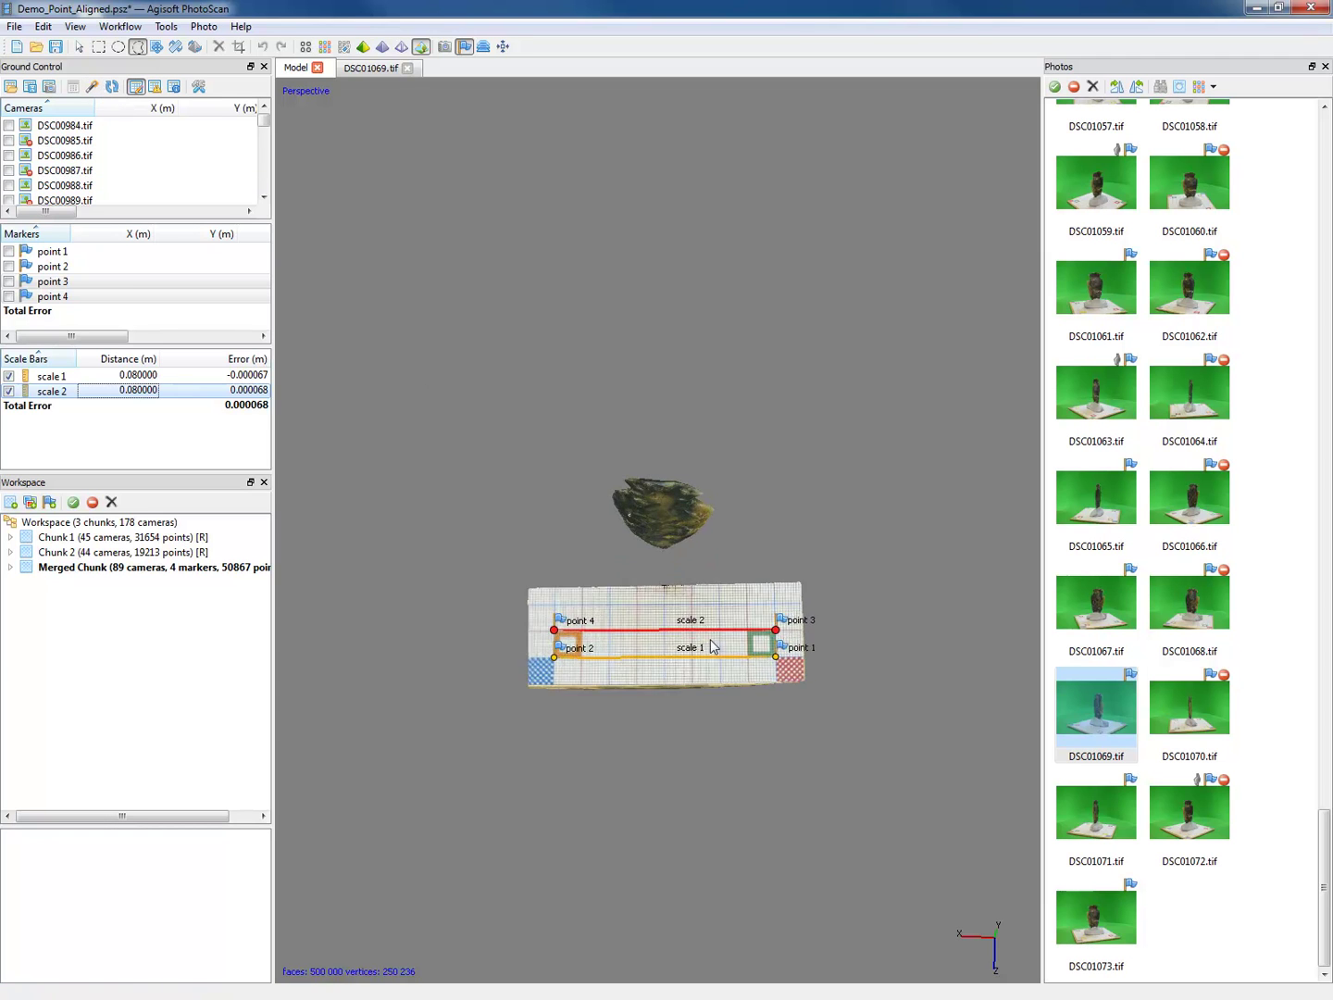
scroll(713, 647, "up", 2)
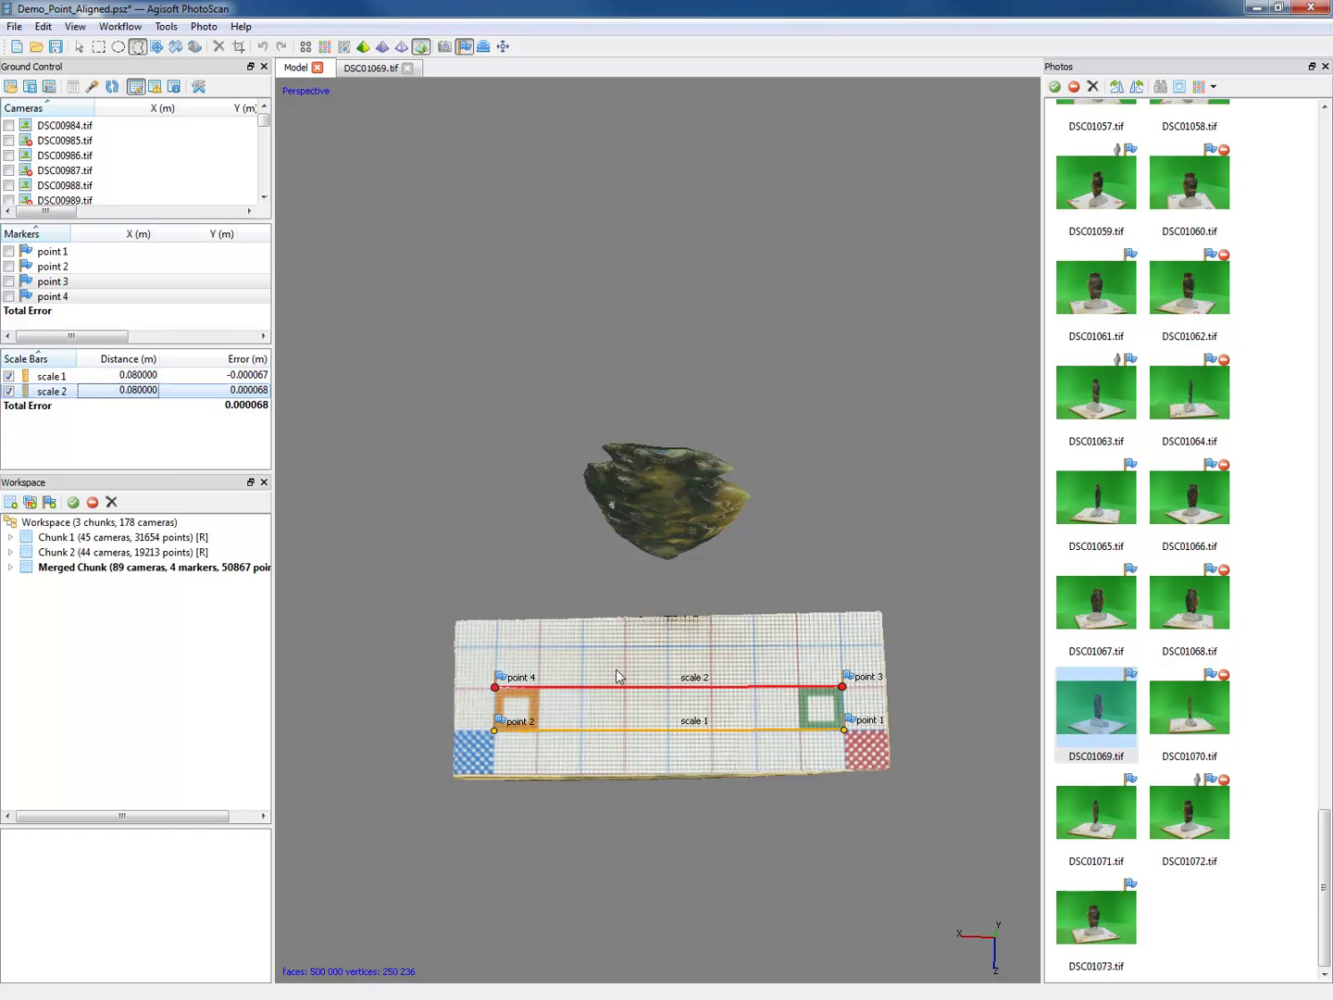
- Orbit and zoom around the arrowhead model to inspect it from several sides
left_click(78, 45)
left_click_drag(667, 764, 654, 585)
scroll(691, 596, "up", 3)
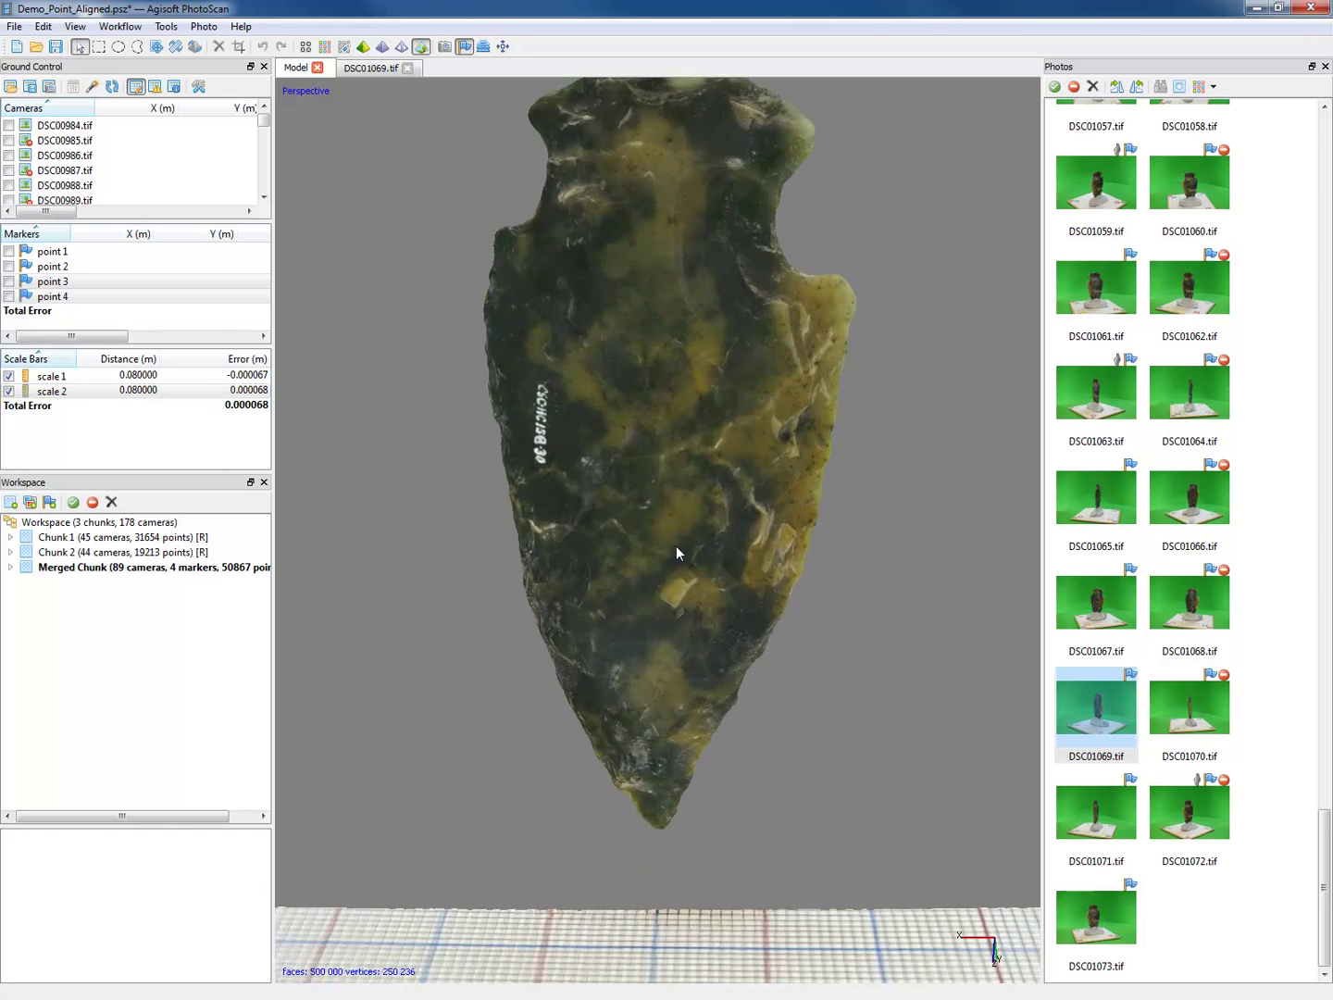
scroll(676, 545, "down", 3)
left_click_drag(794, 517, 747, 490)
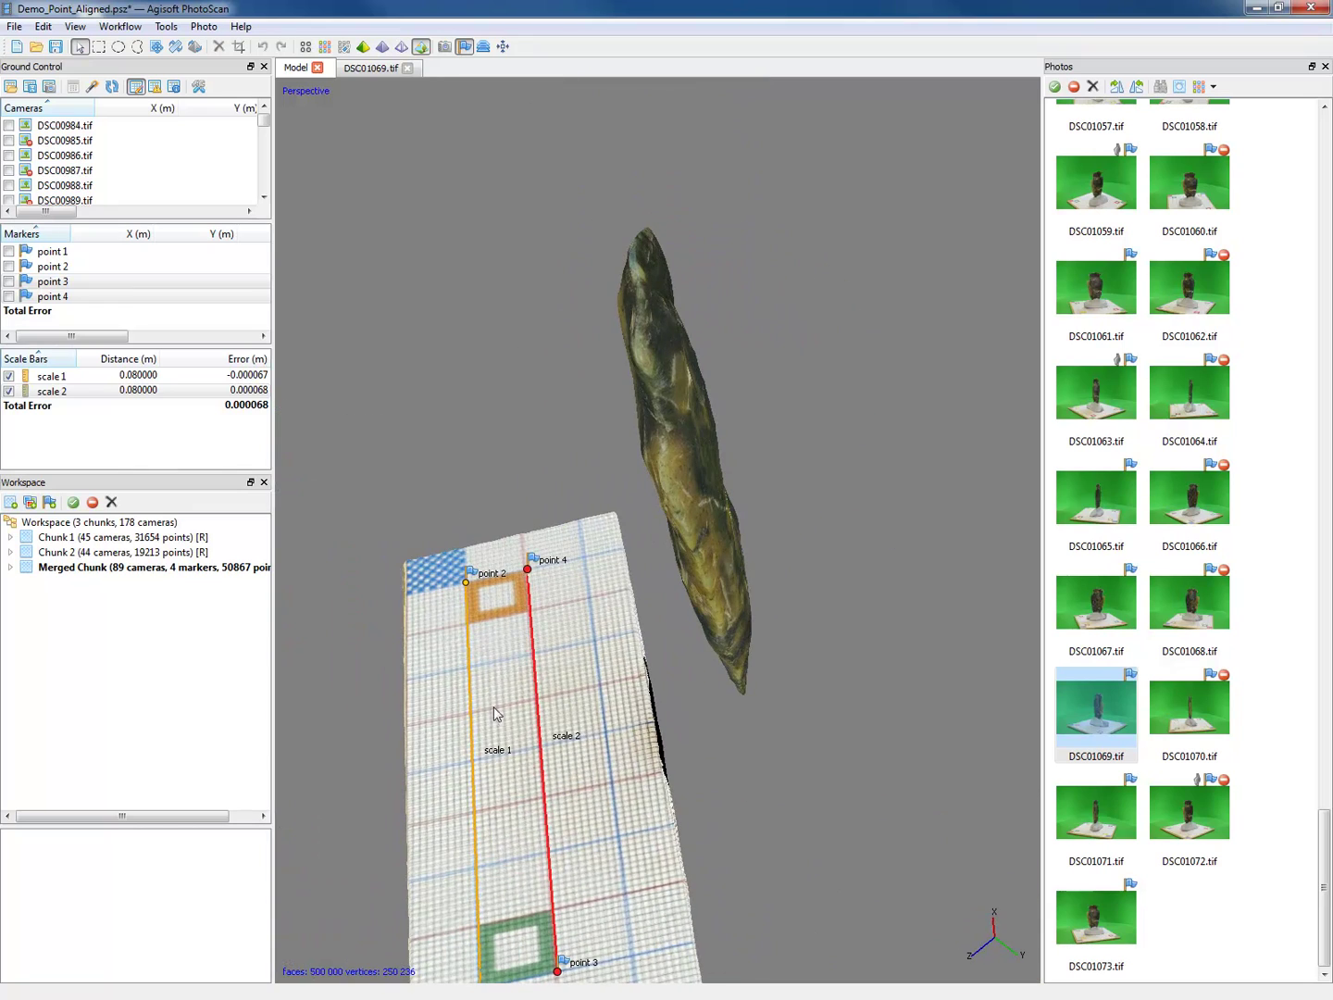
left_click_drag(435, 811, 782, 693)
left_click_drag(649, 797, 686, 537)
scroll(716, 715, "down", 3)
scroll(687, 536, "up", 3)
left_click_drag(794, 594, 485, 509)
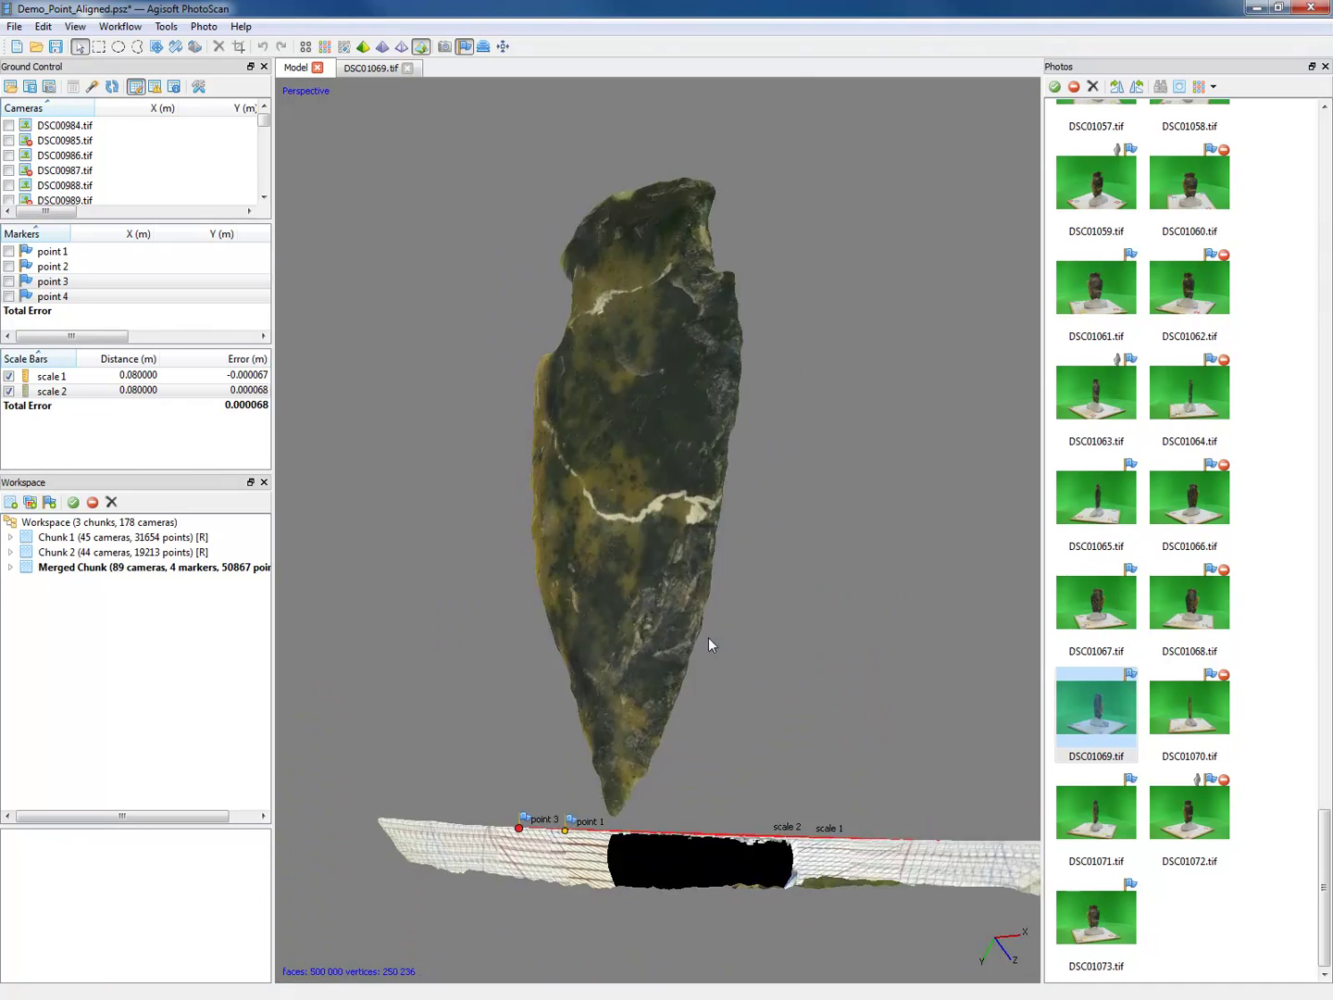
left_click_drag(725, 585, 730, 496)
left_click_drag(778, 435, 800, 572)
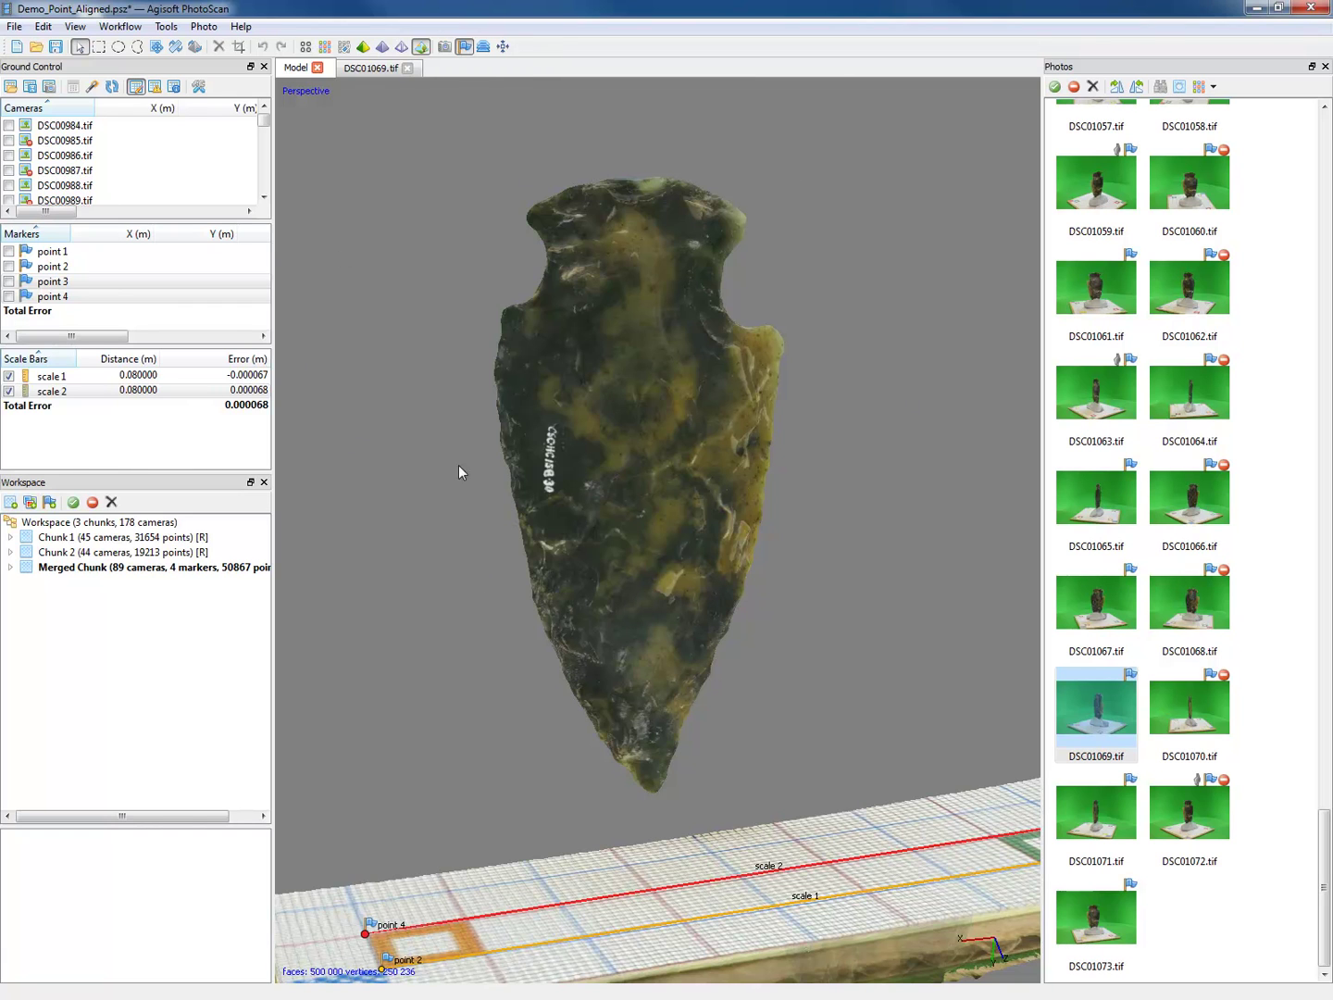
- Export the model to the Desktop as Wavefront OBJ 'demo', accepting the default export options
left_click(13, 26)
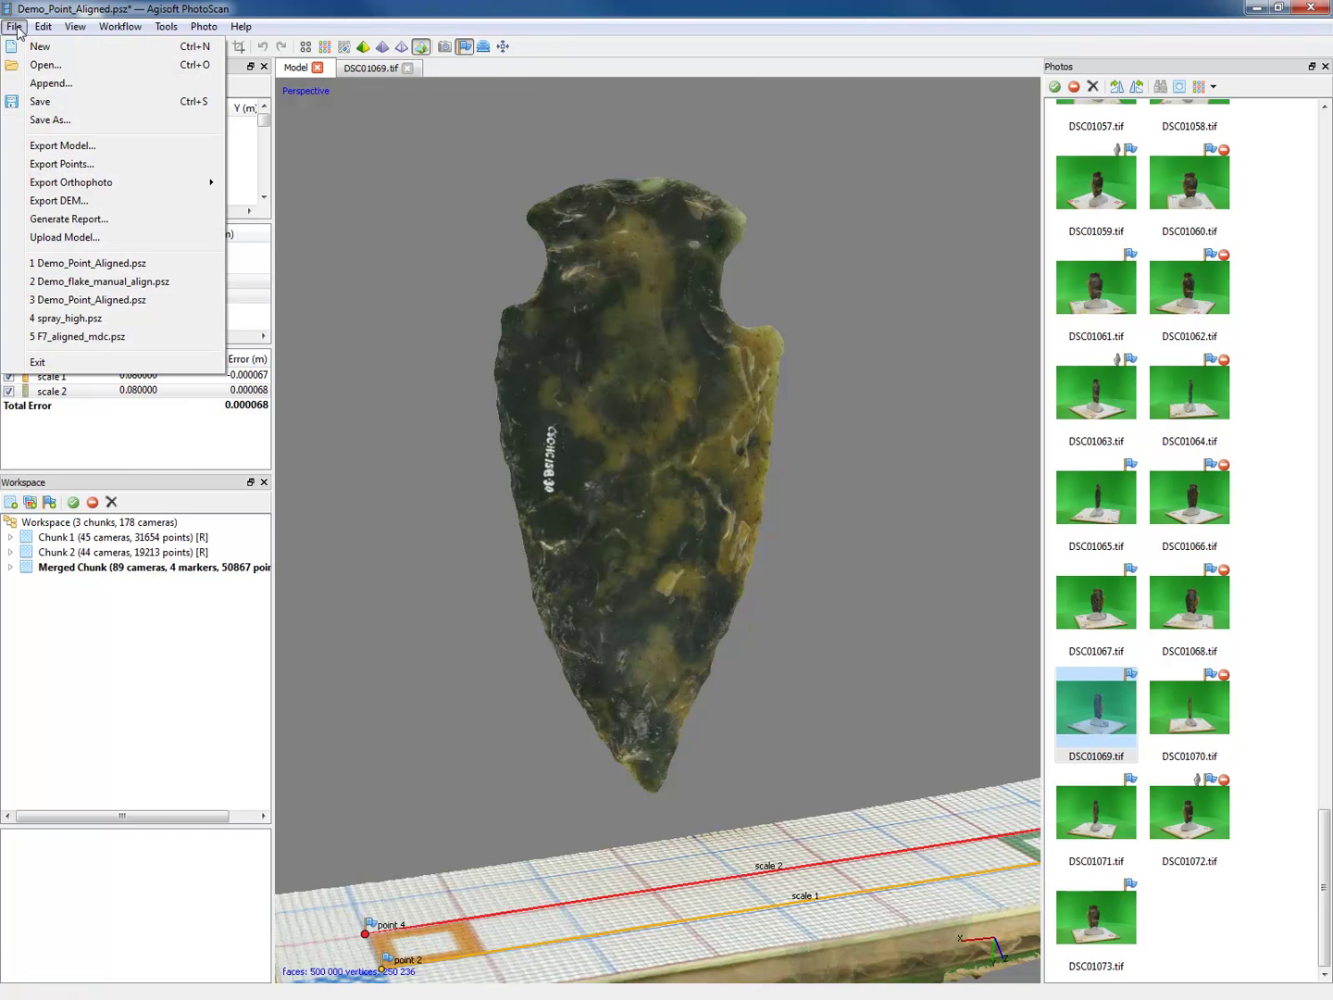
left_click(108, 148)
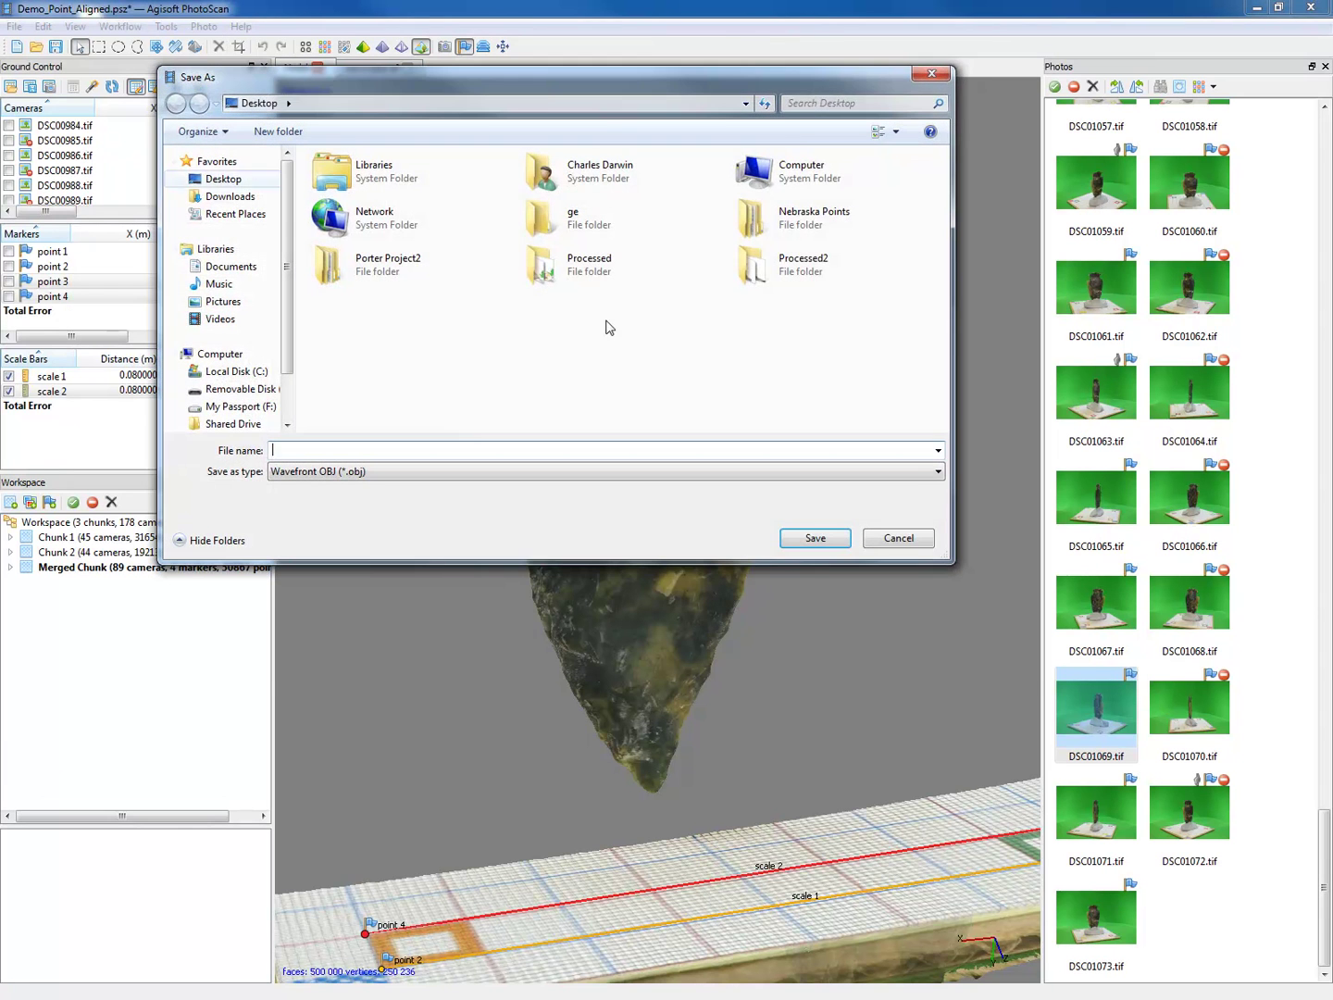
left_click_drag(546, 90, 663, 196)
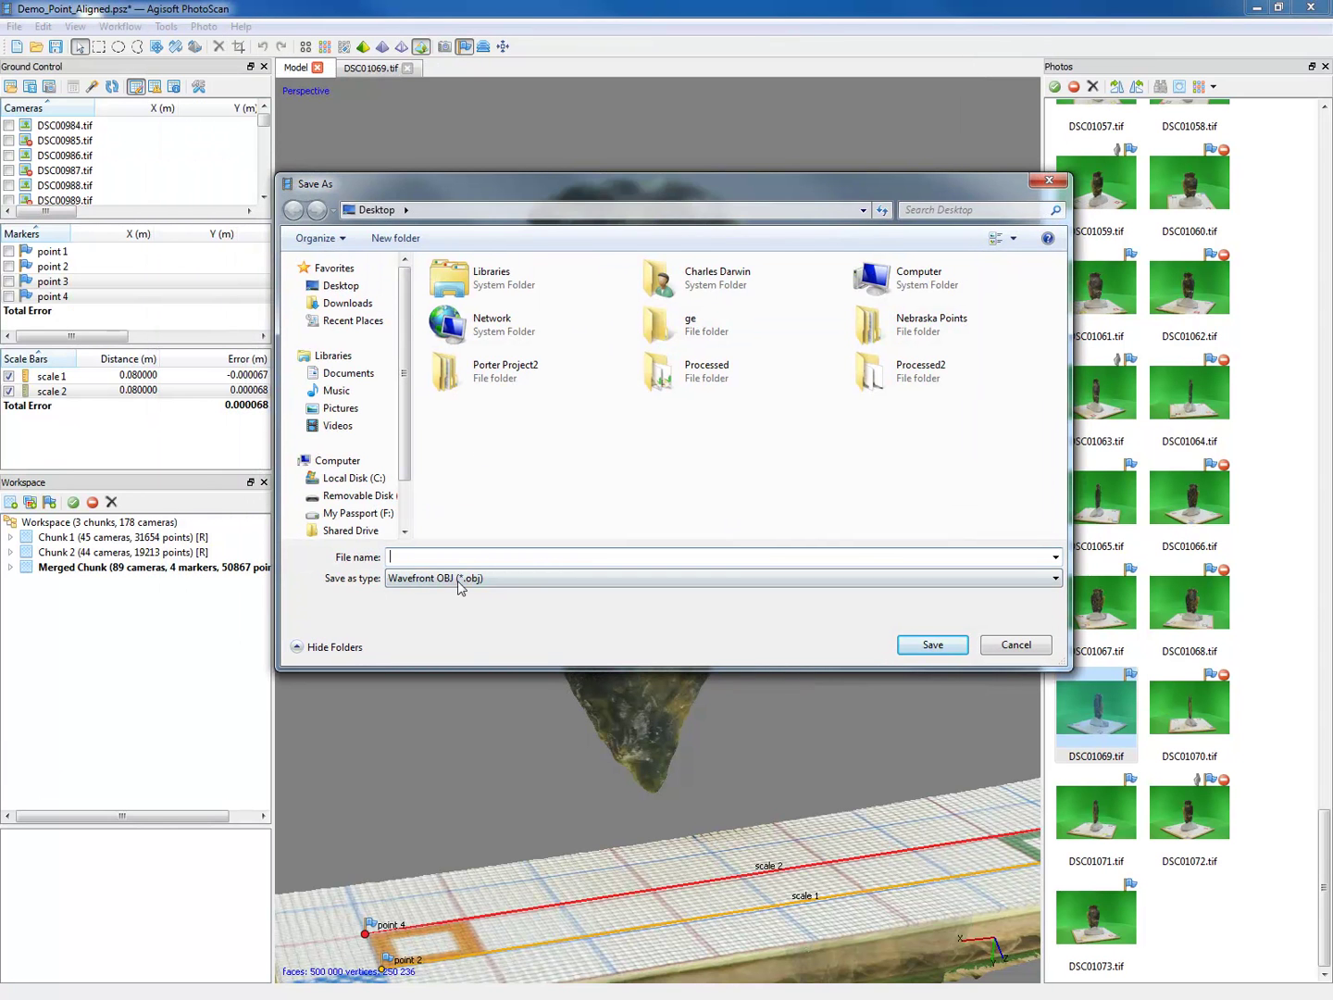
type("demo")
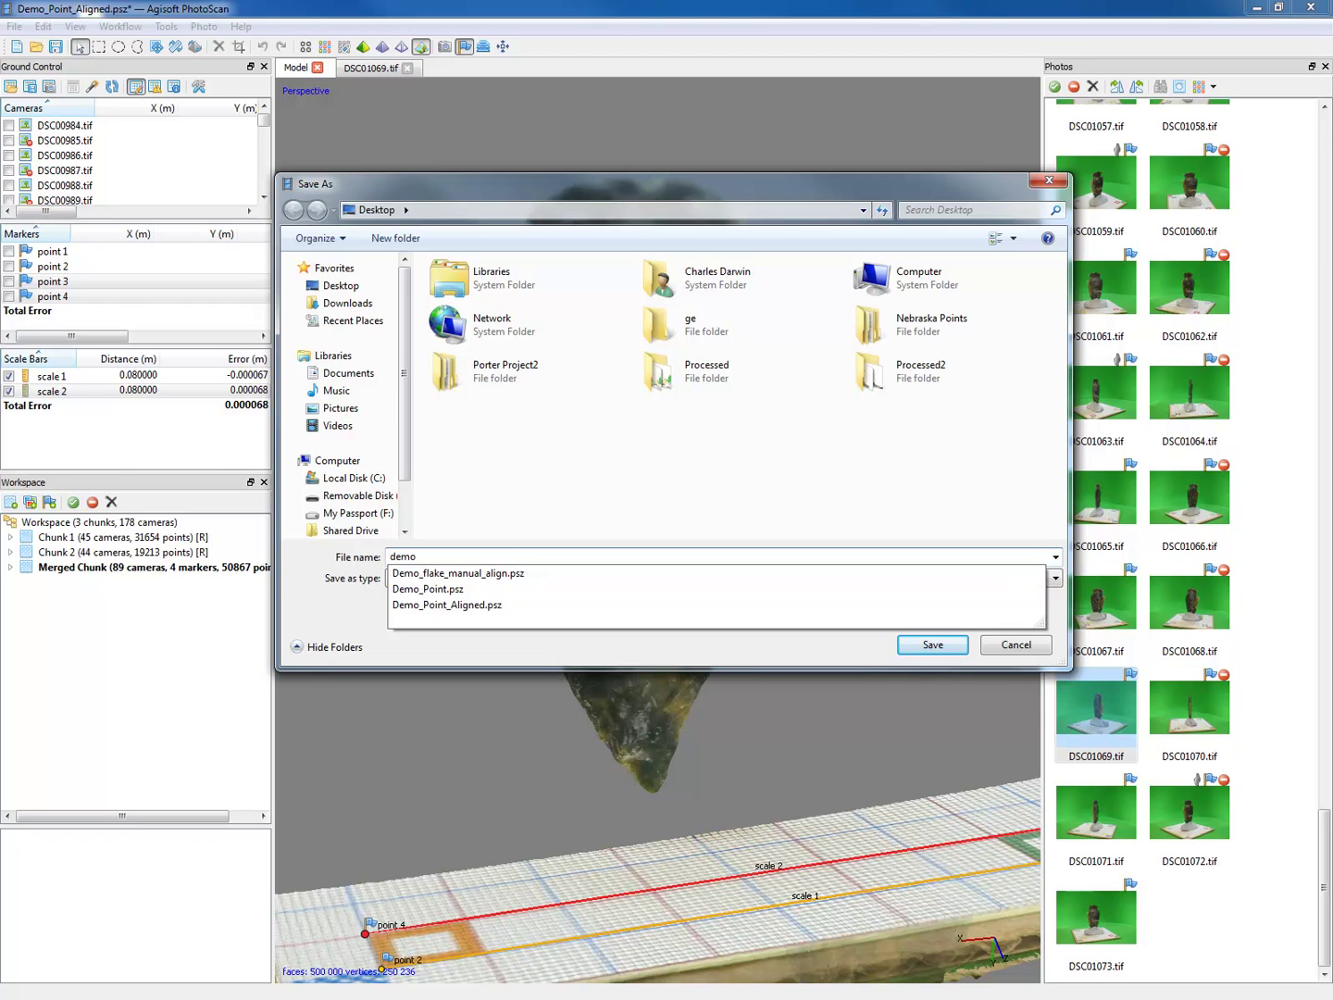
left_click(513, 540)
left_click(437, 581)
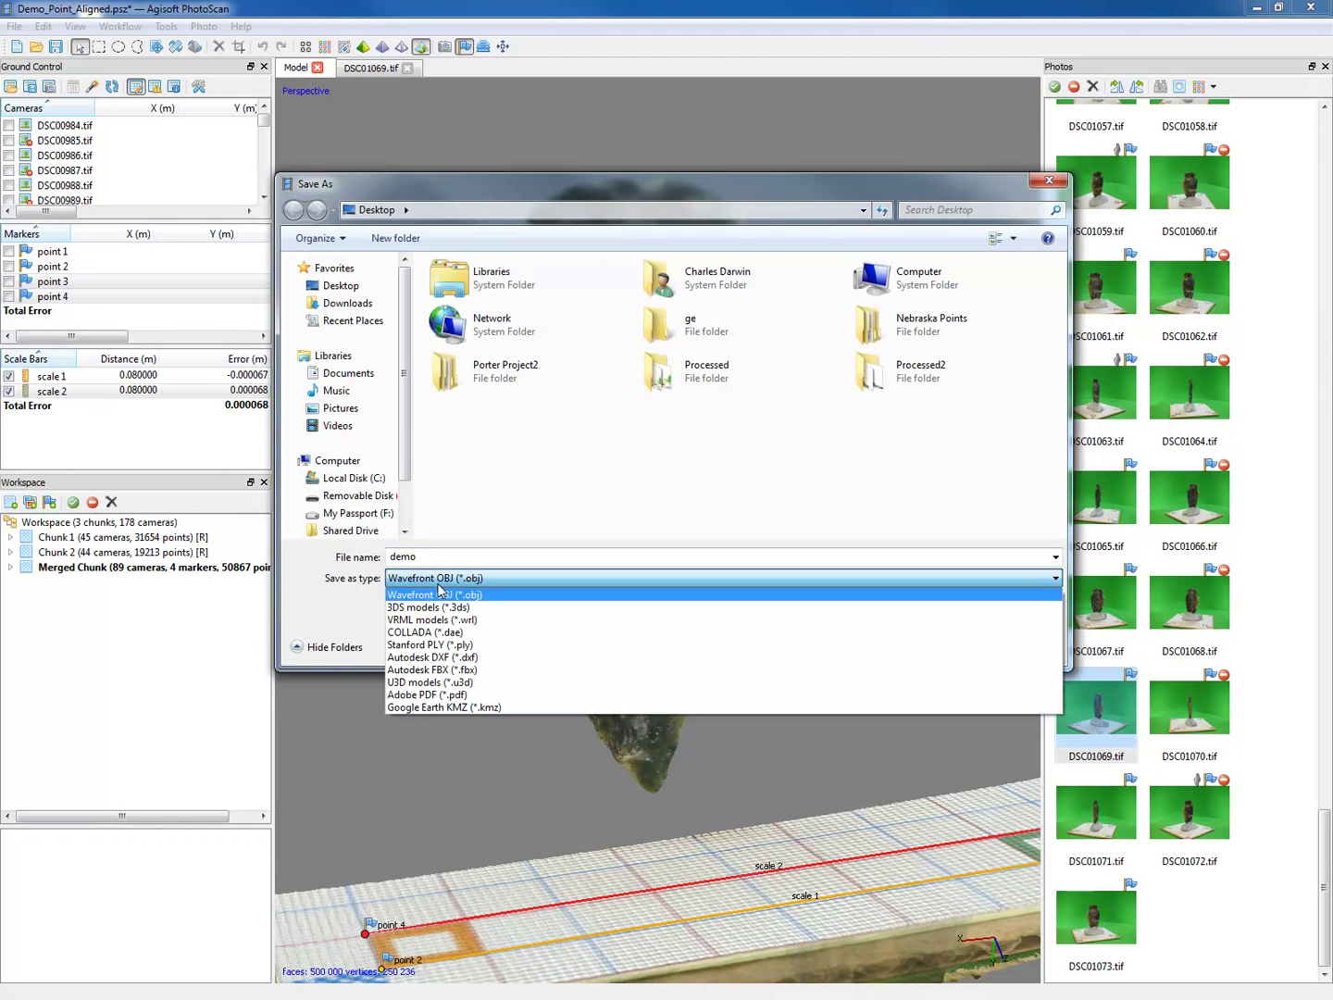
left_click(453, 596)
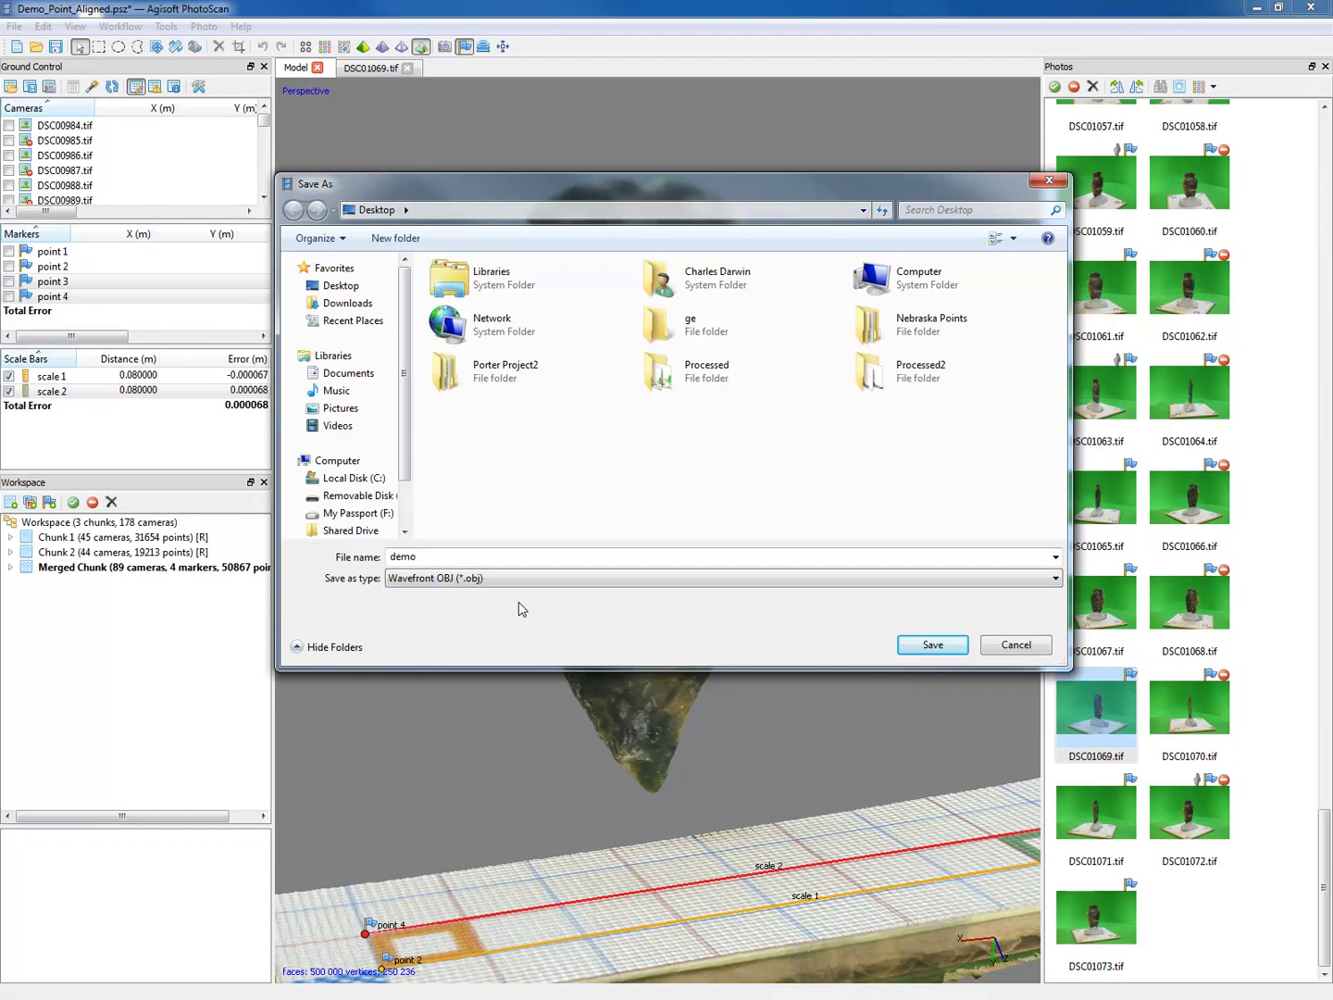
left_click(931, 645)
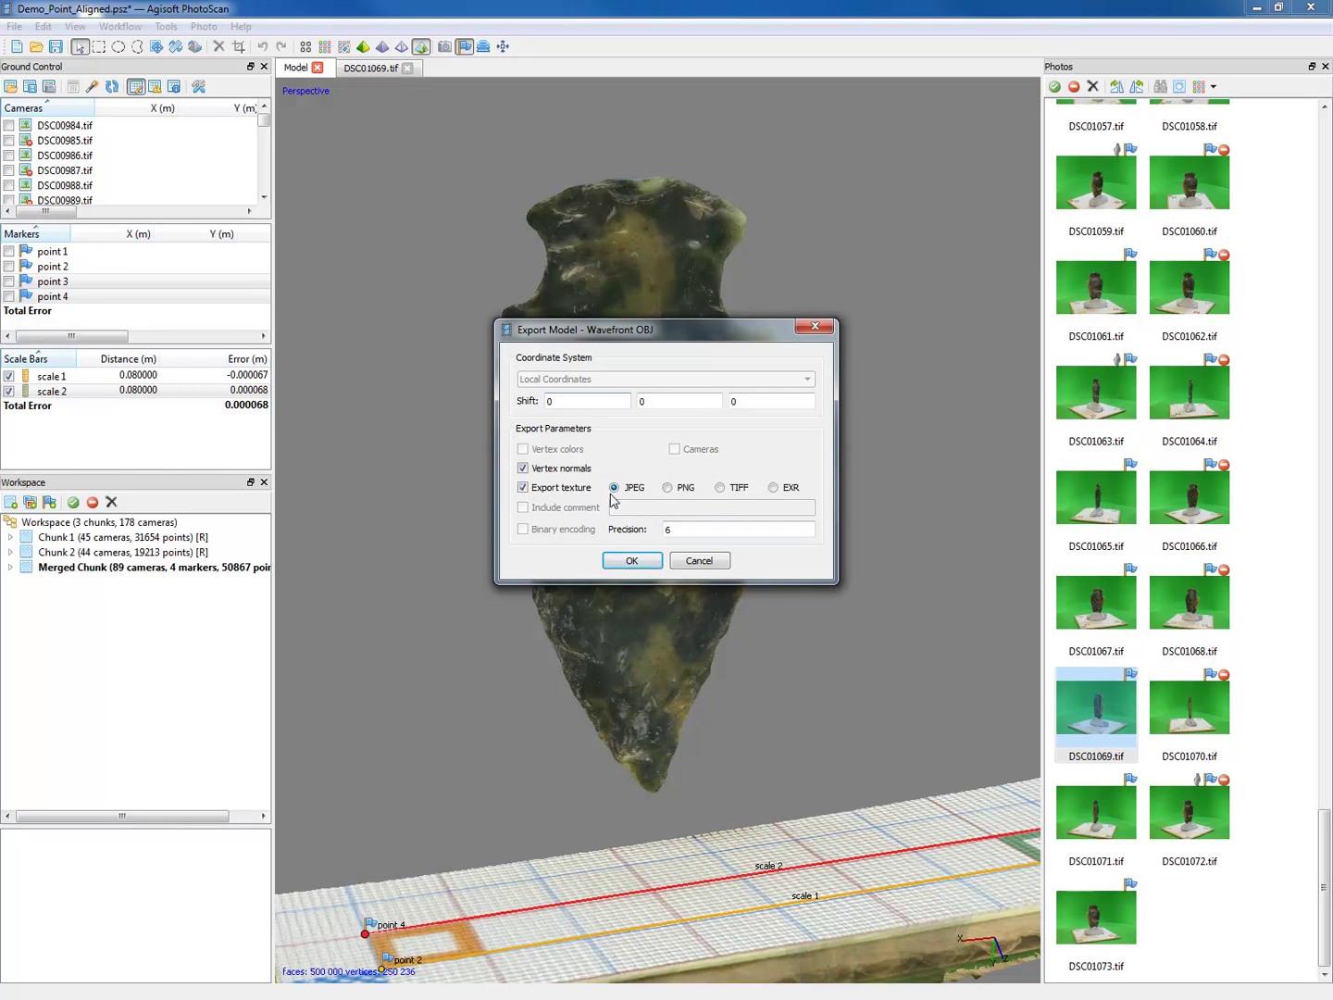
left_click(632, 561)
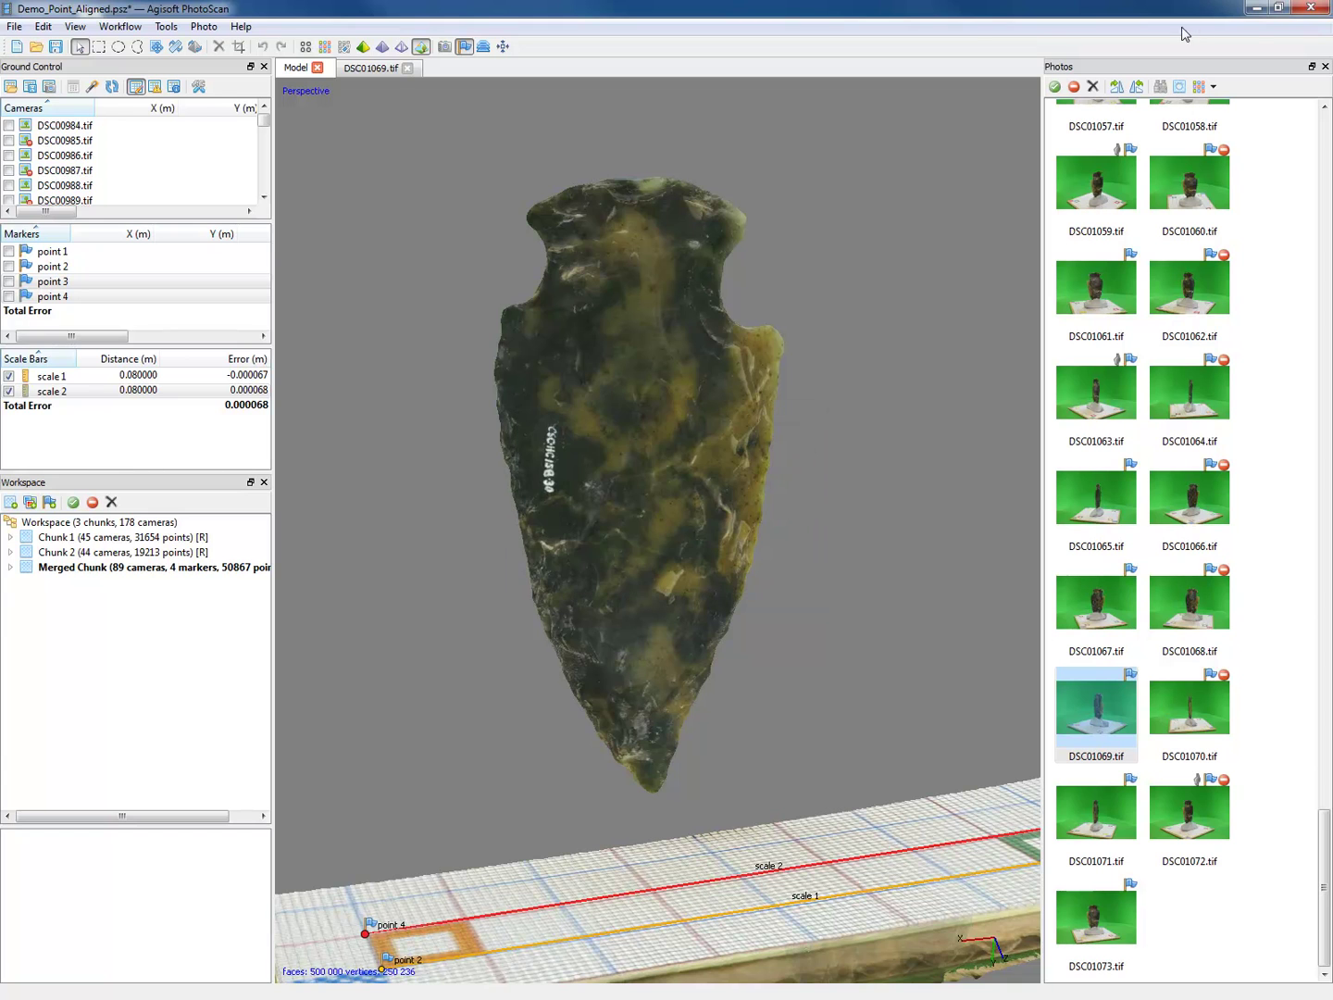
- Minimize PhotoScan and the Explorer window to clear the desktop
left_click(1253, 9)
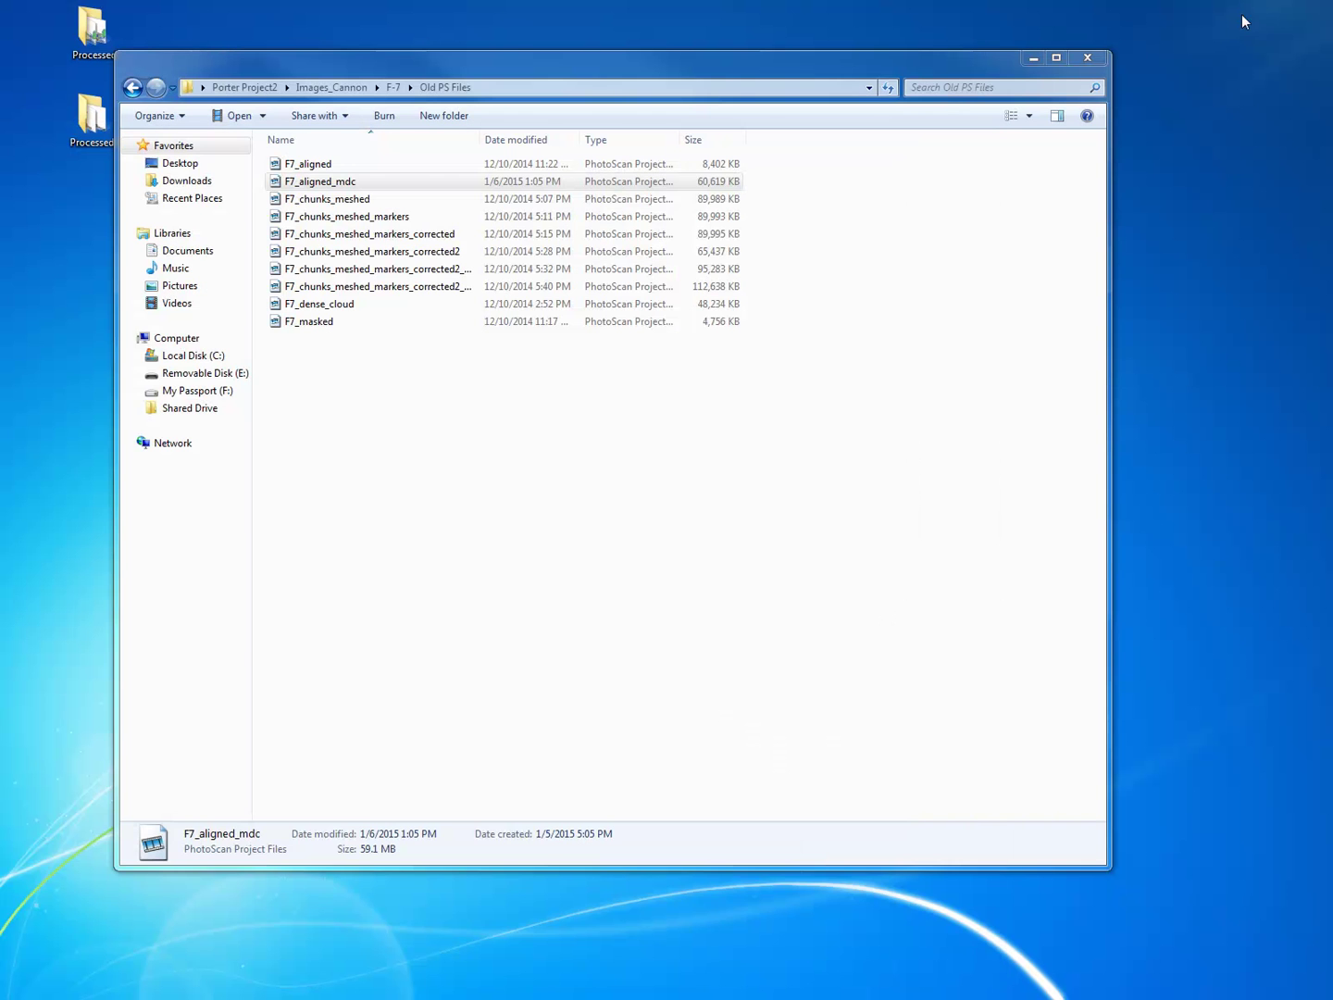
left_click(1031, 57)
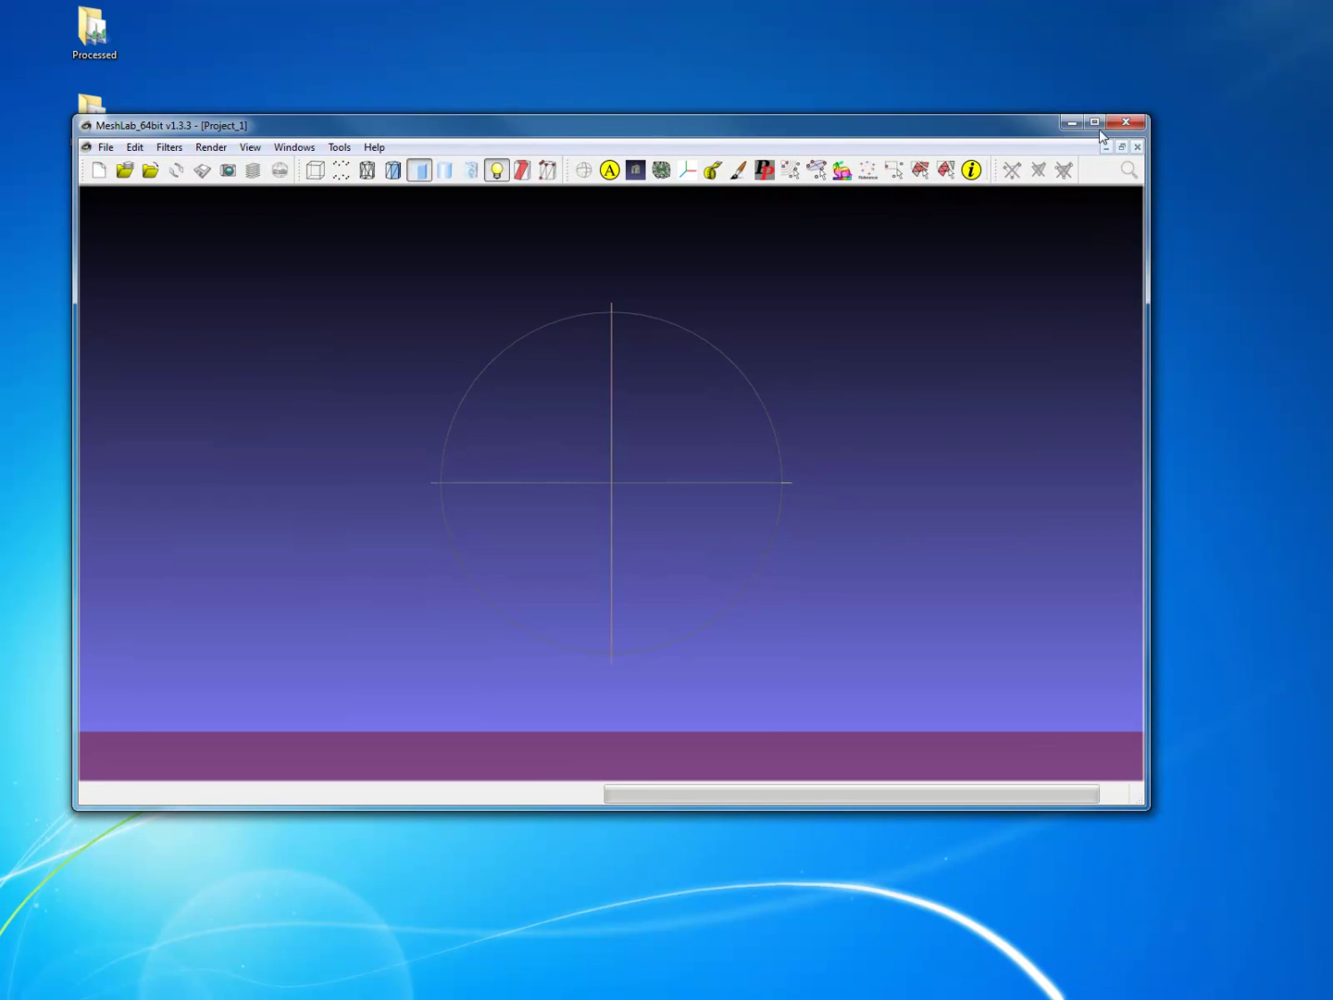
- Maximize MeshLab, drag demo.obj into the viewport, and orbit it to an upright front view
left_click(1100, 129)
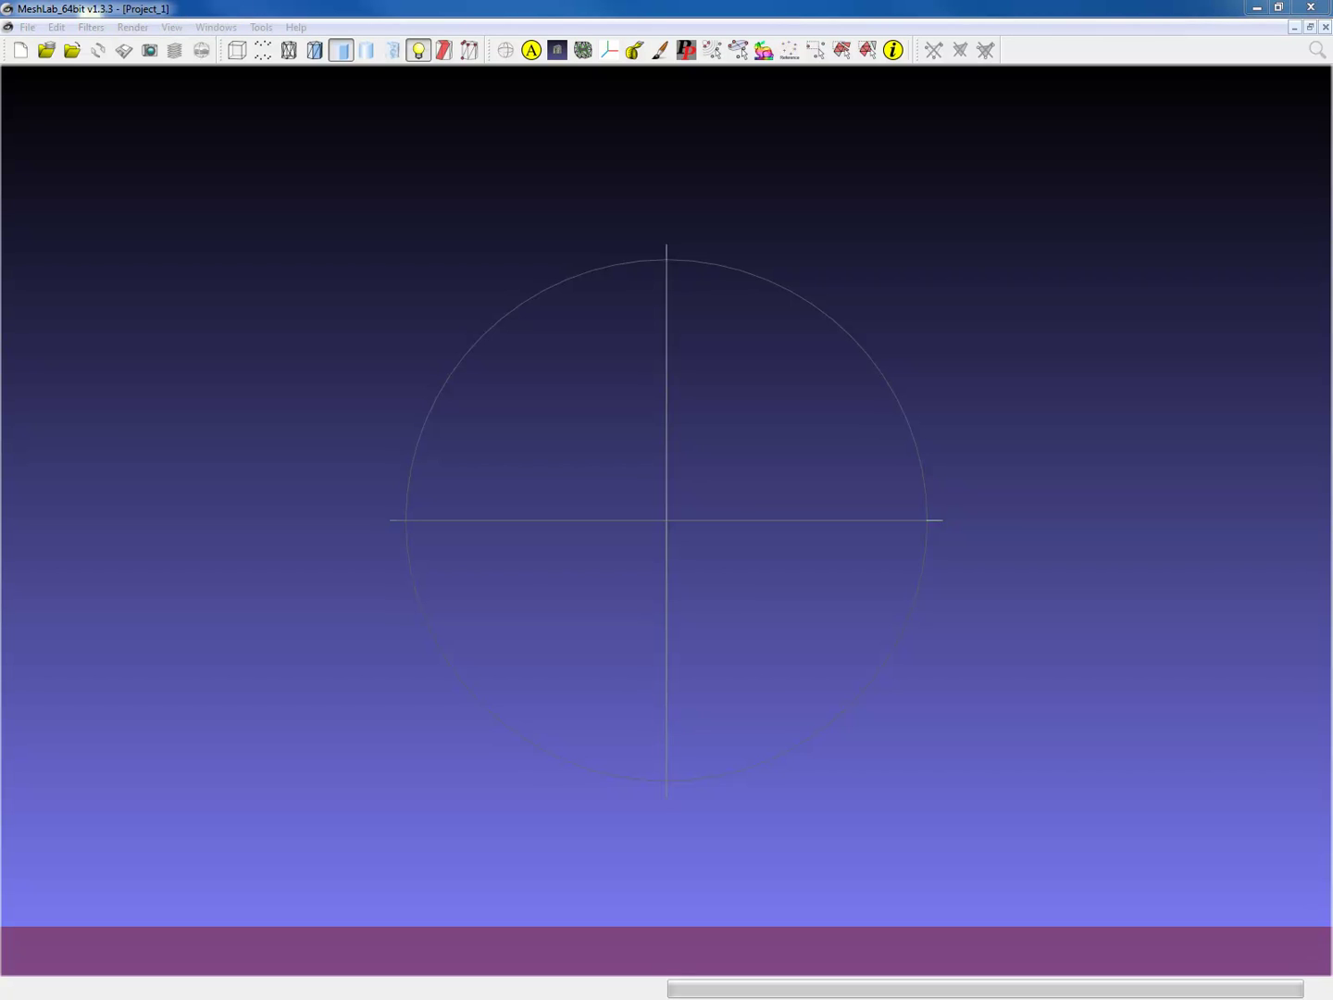
left_click_drag(488, 537, 685, 496)
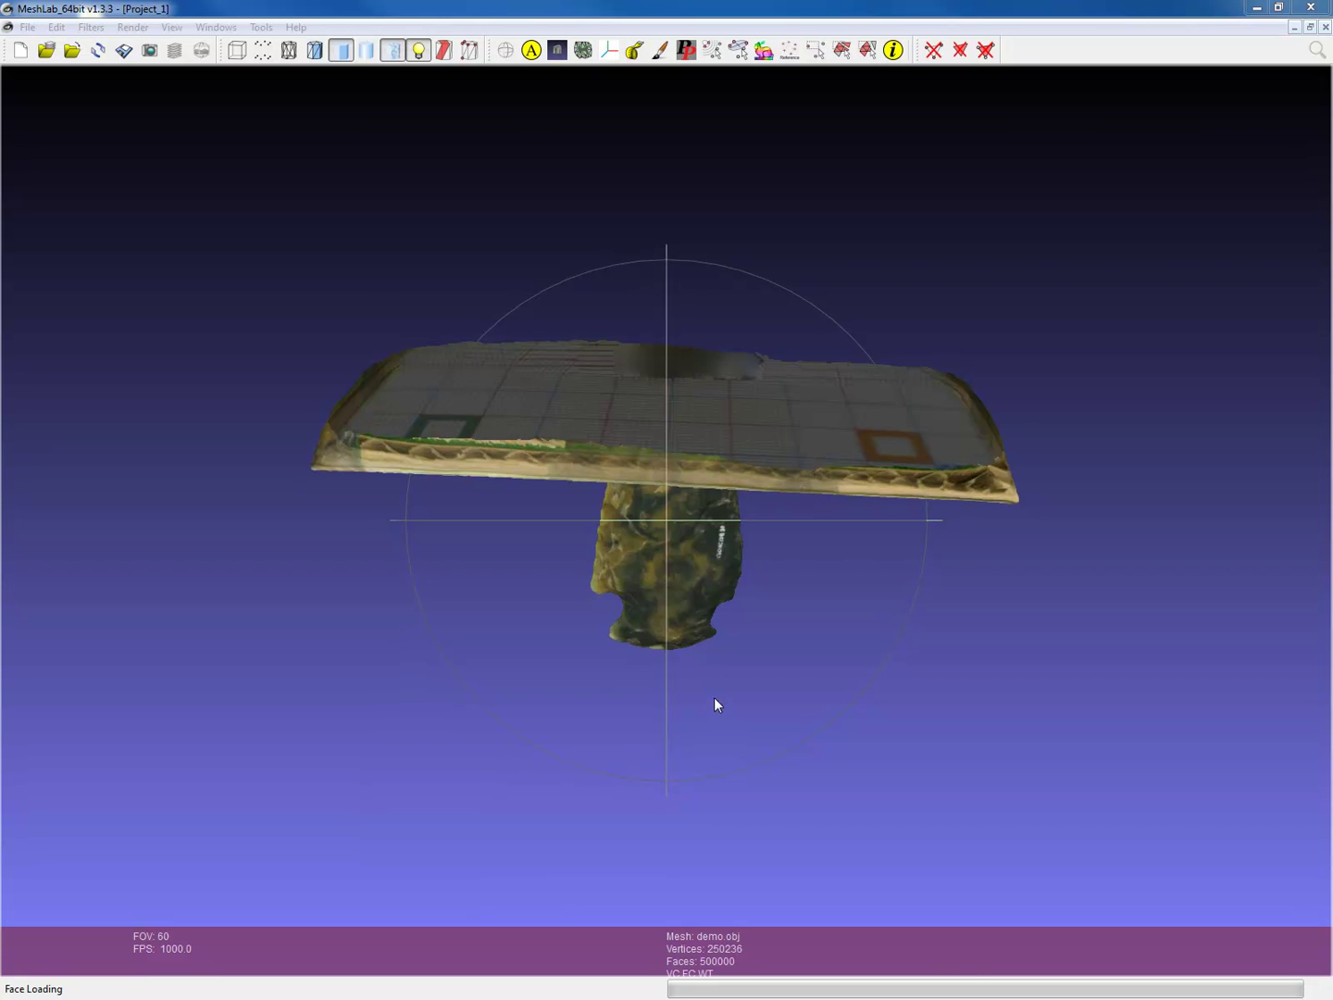
left_click_drag(712, 670, 578, 470)
scroll(607, 454, "down", 5)
scroll(607, 454, "up", 10)
left_click_drag(688, 447, 911, 541)
left_click_drag(878, 702, 931, 662)
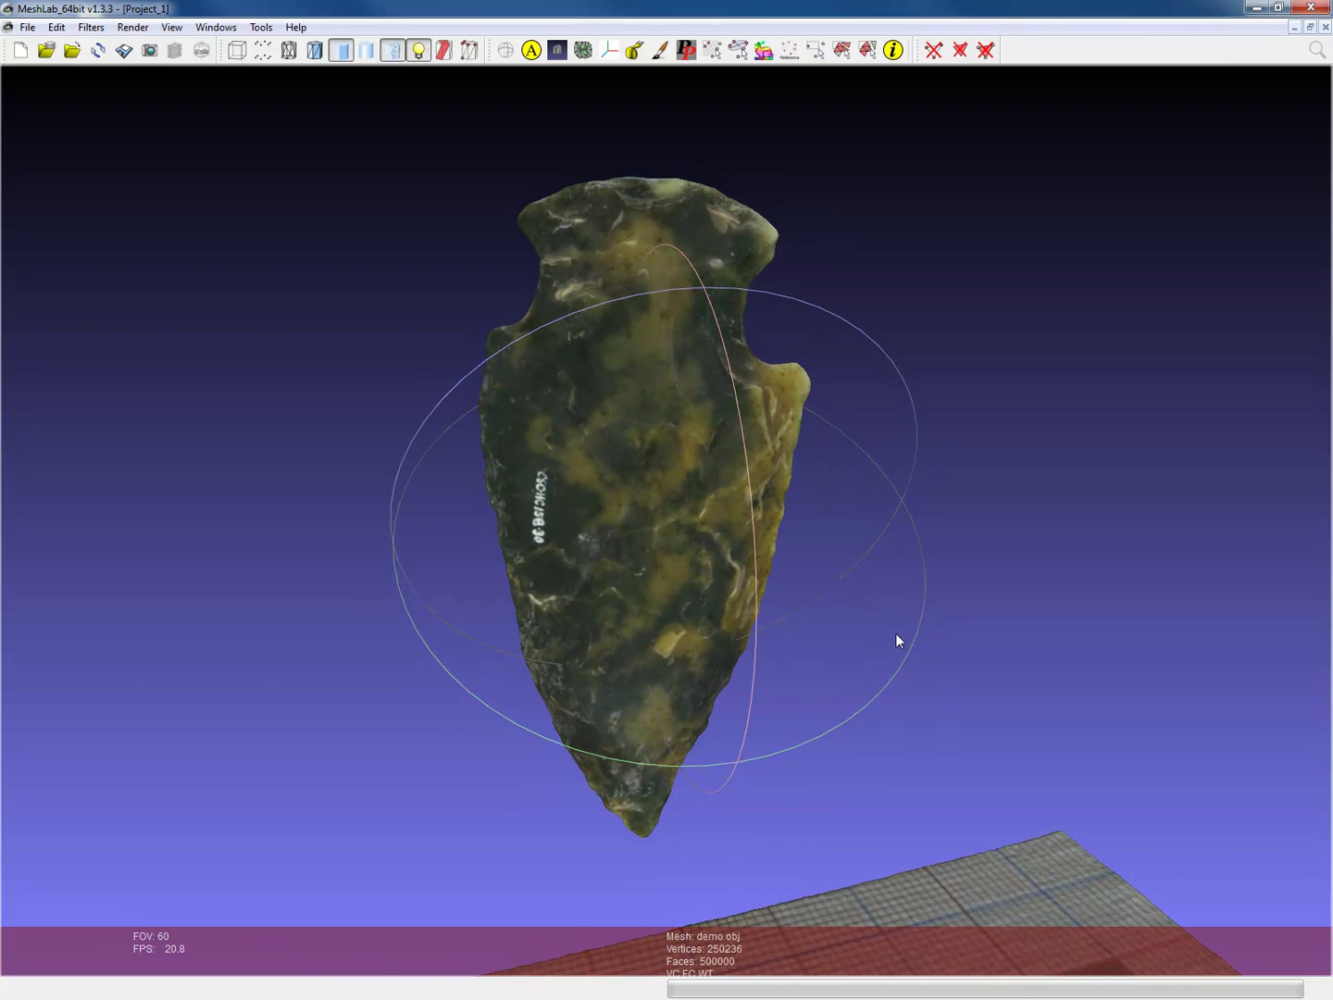